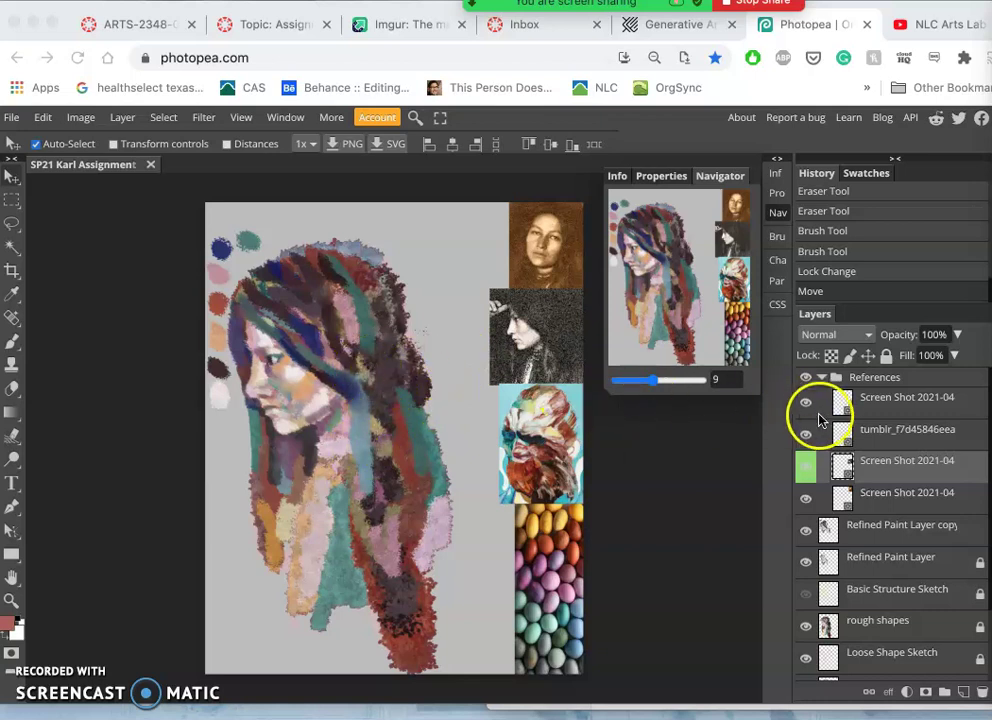
# Toggle the visibility of the Refined Paint Layer copy layer to compare the portrait with and without it
pyautogui.click(806, 532)
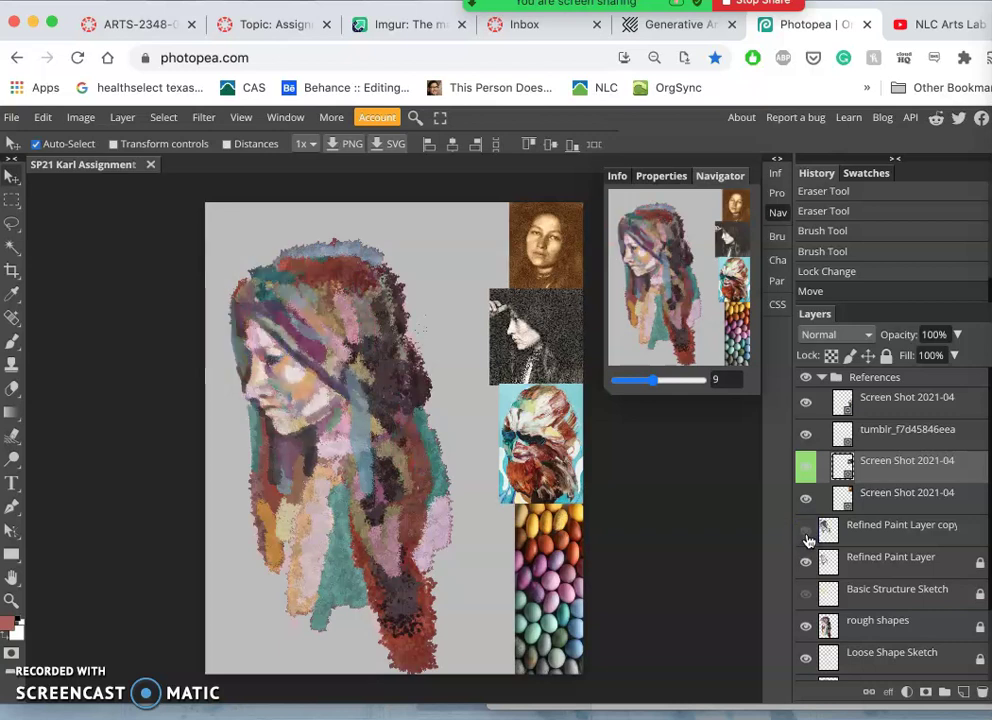
pyautogui.click(806, 532)
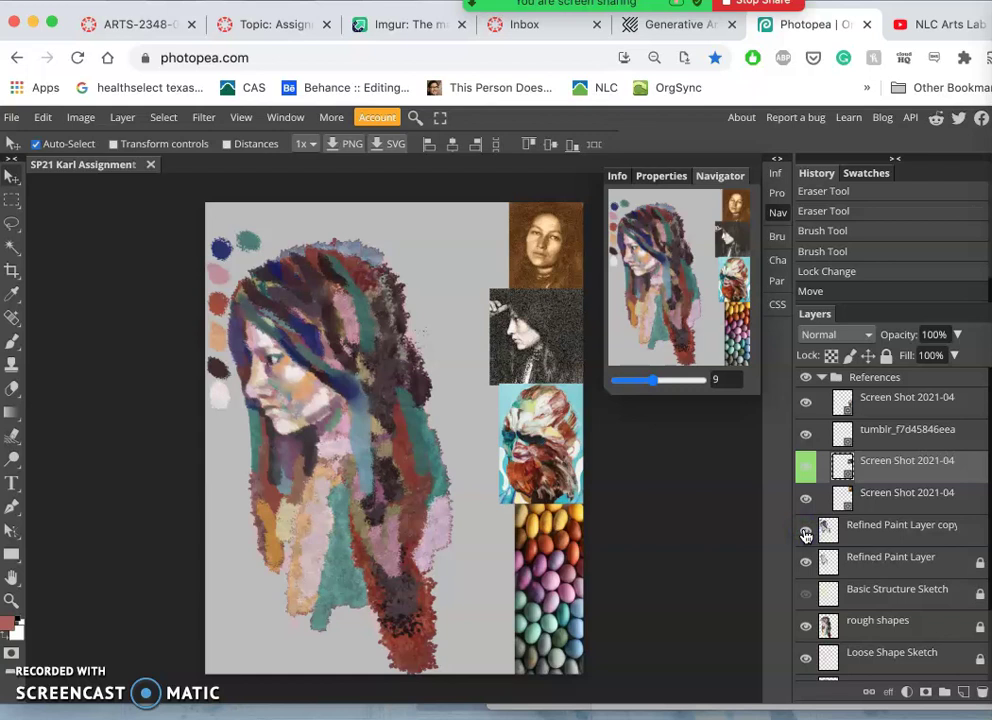
pyautogui.click(806, 535)
pyautogui.click(806, 536)
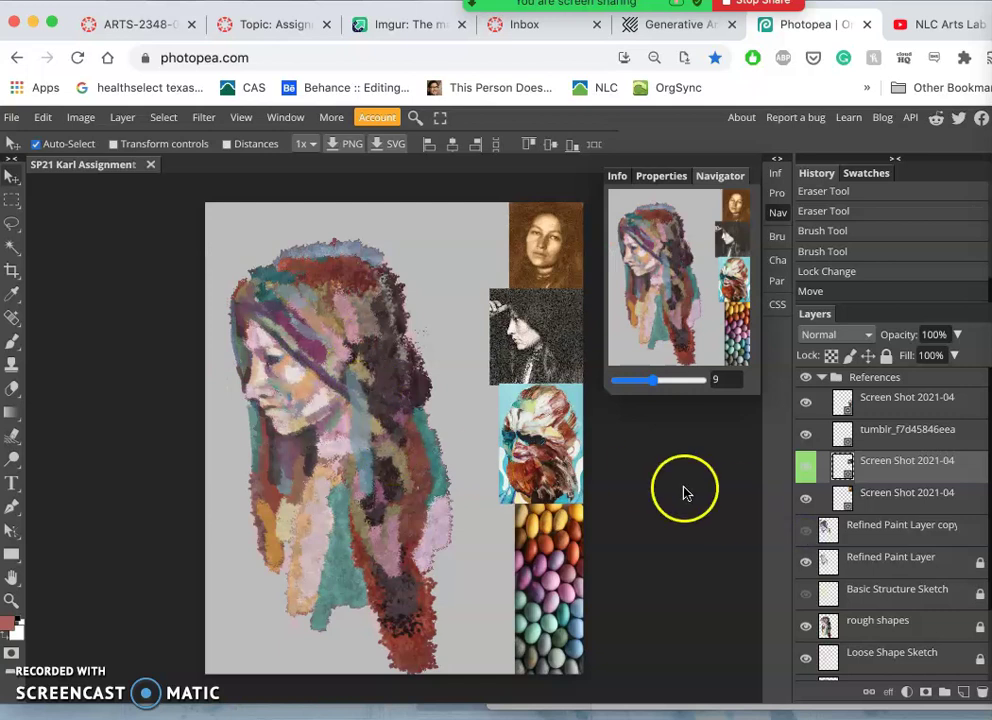
pyautogui.click(806, 535)
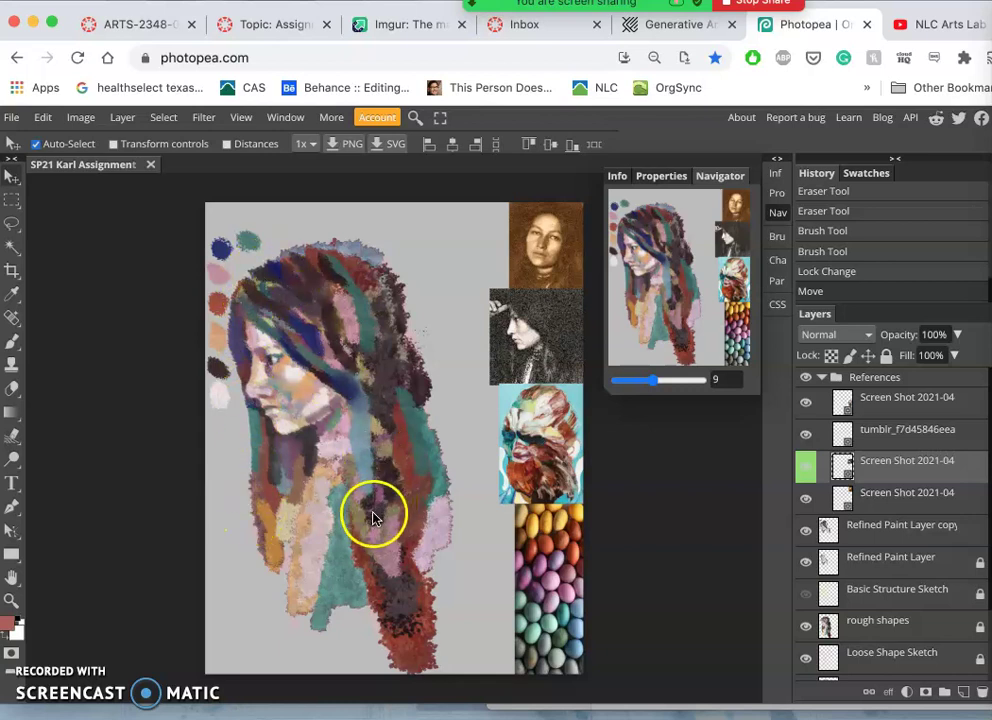
# Lasso the palette color swatches beside the portrait, clear them from the Refined Paint Layer copy layer, and deselect
pyautogui.click(11, 223)
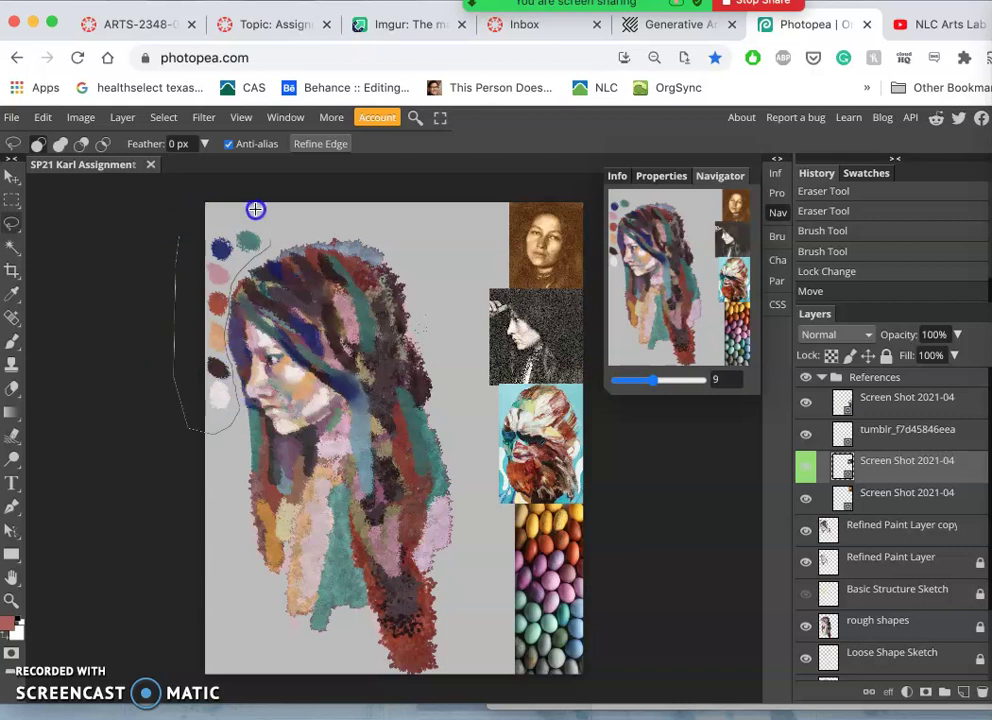
pyautogui.moveTo(272, 241); pyautogui.dragTo(272, 241)
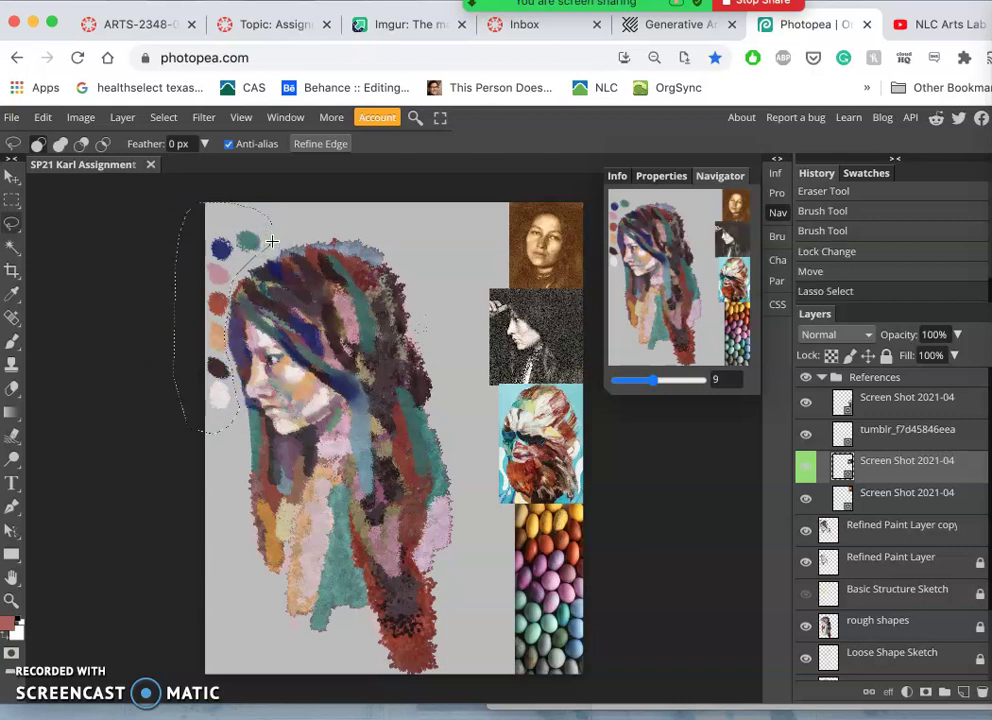
pyautogui.press('Delete')
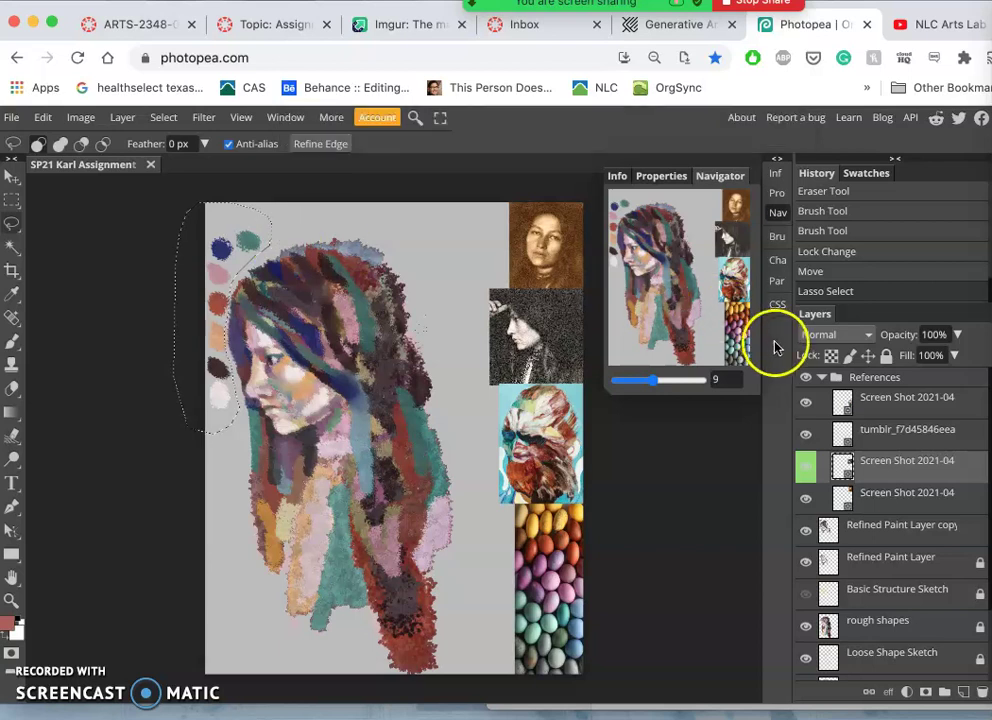
pyautogui.press('Delete')
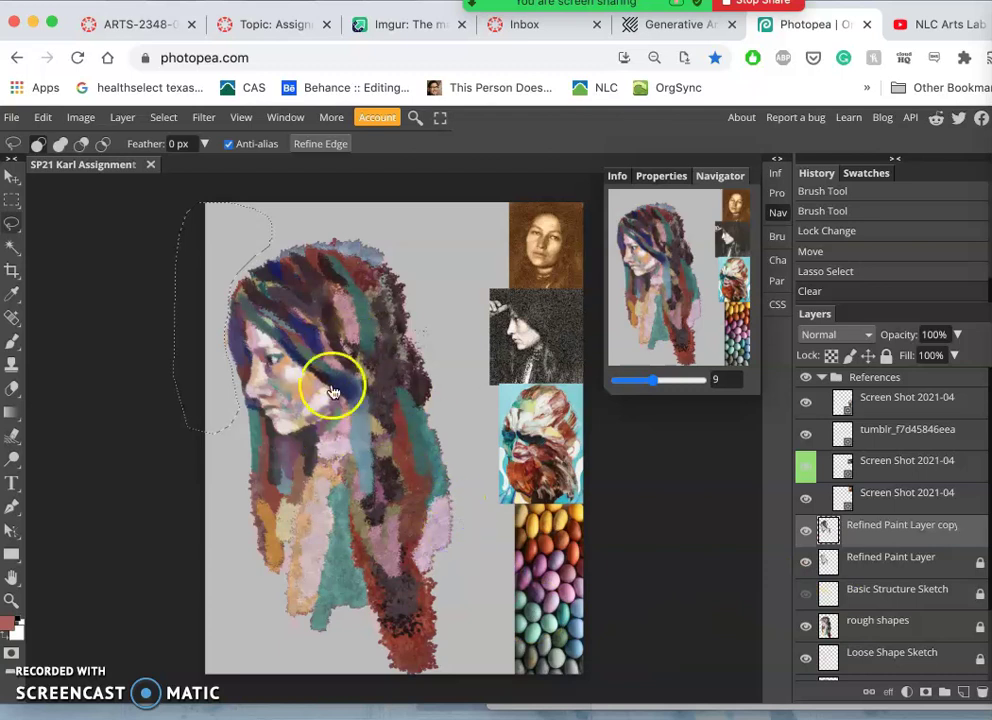
pyautogui.press('super+d')
pyautogui.press('super+d')
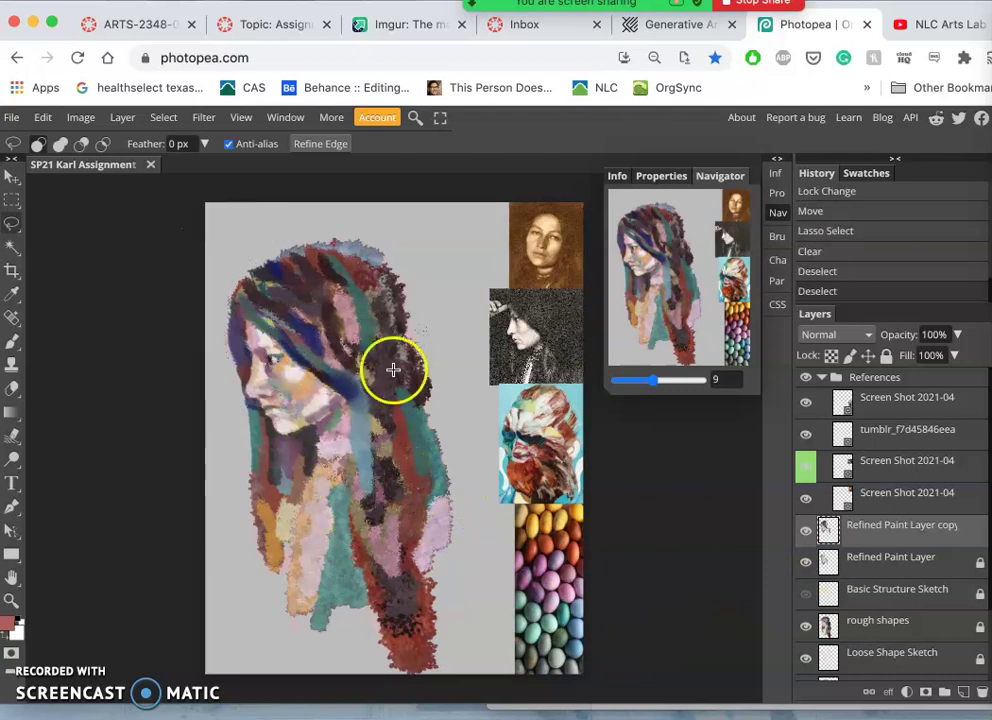
# Unlock the Refined Paint Layer and Basic Structure Sketch layers
pyautogui.click(901, 559)
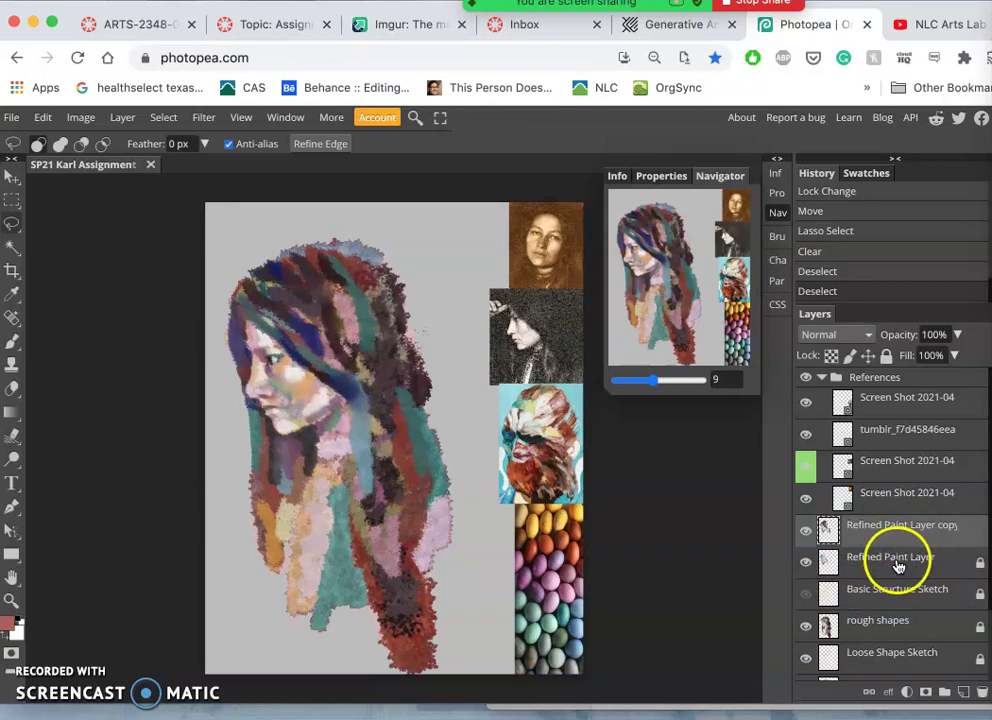
pyautogui.click(907, 562)
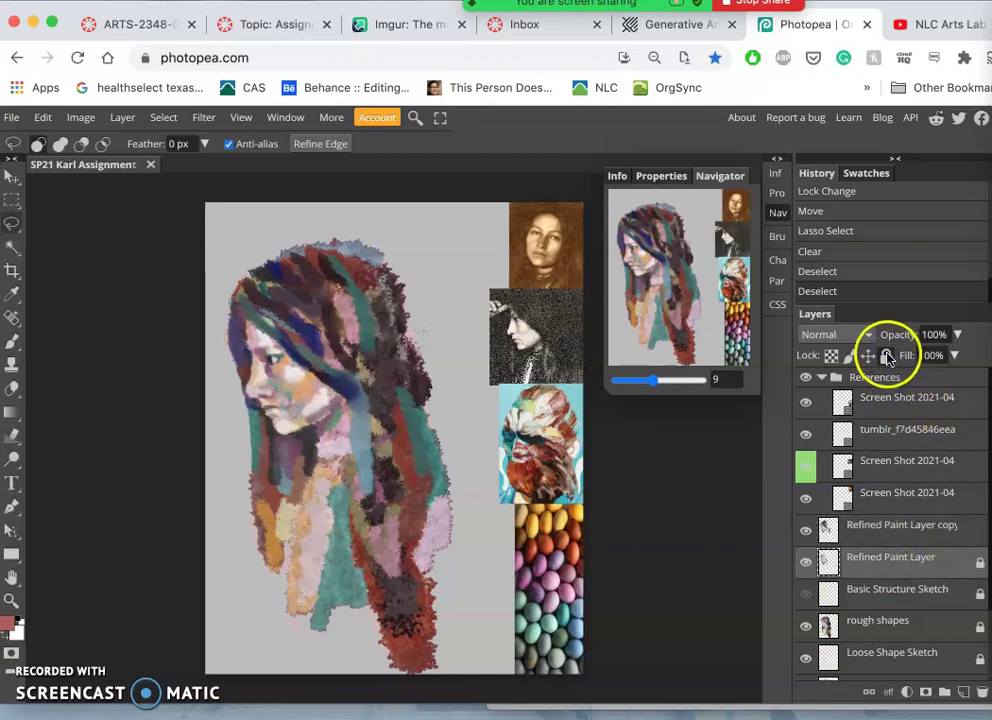
pyautogui.click(886, 355)
pyautogui.click(916, 593)
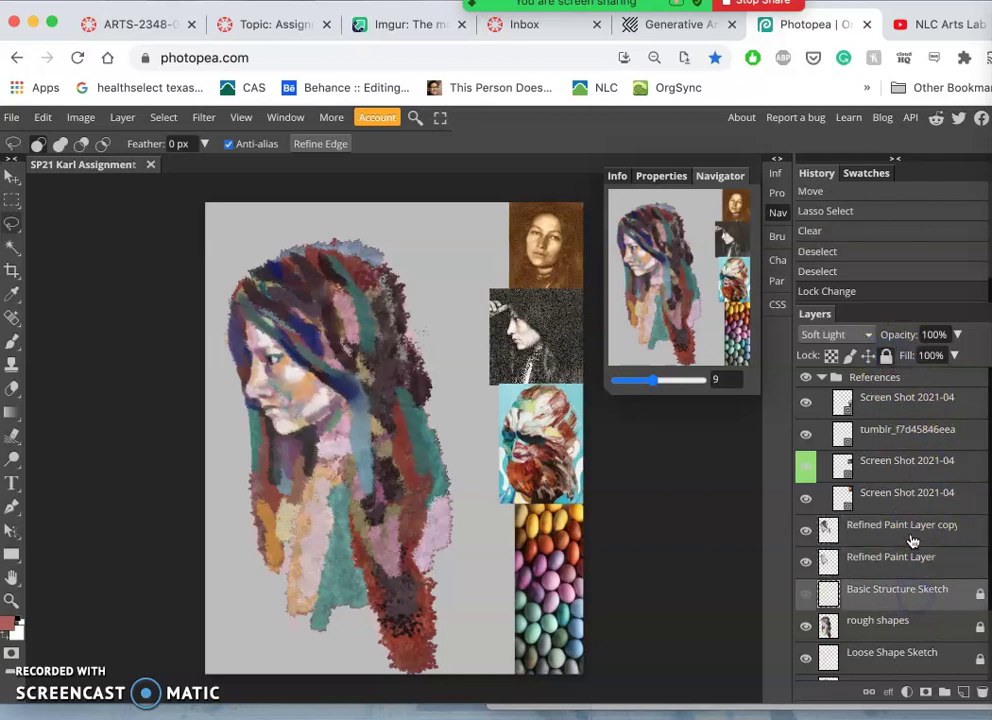
pyautogui.click(886, 355)
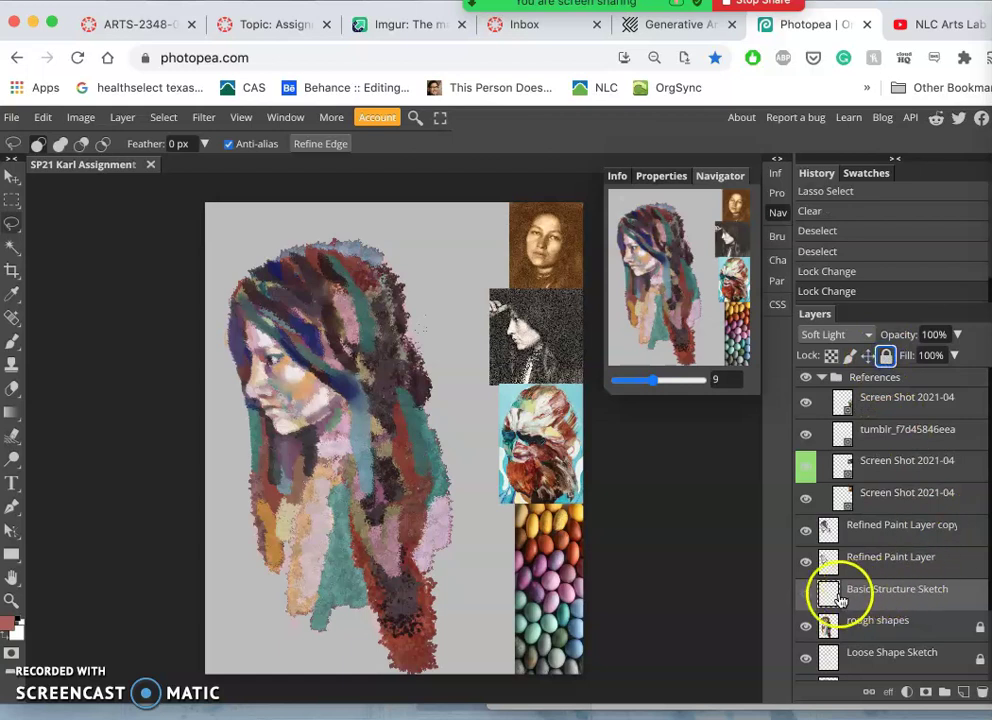
# Check the Basic Structure Sketch layer's effect by toggling its visibility, and delete the layer
pyautogui.click(806, 594)
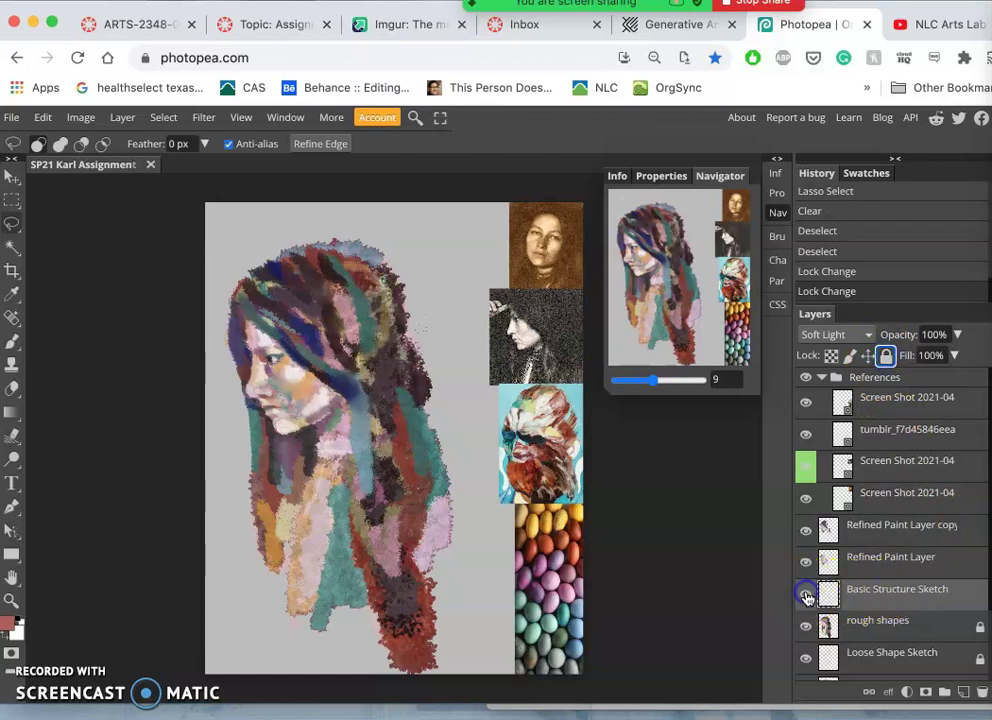
pyautogui.click(807, 596)
pyautogui.click(807, 596)
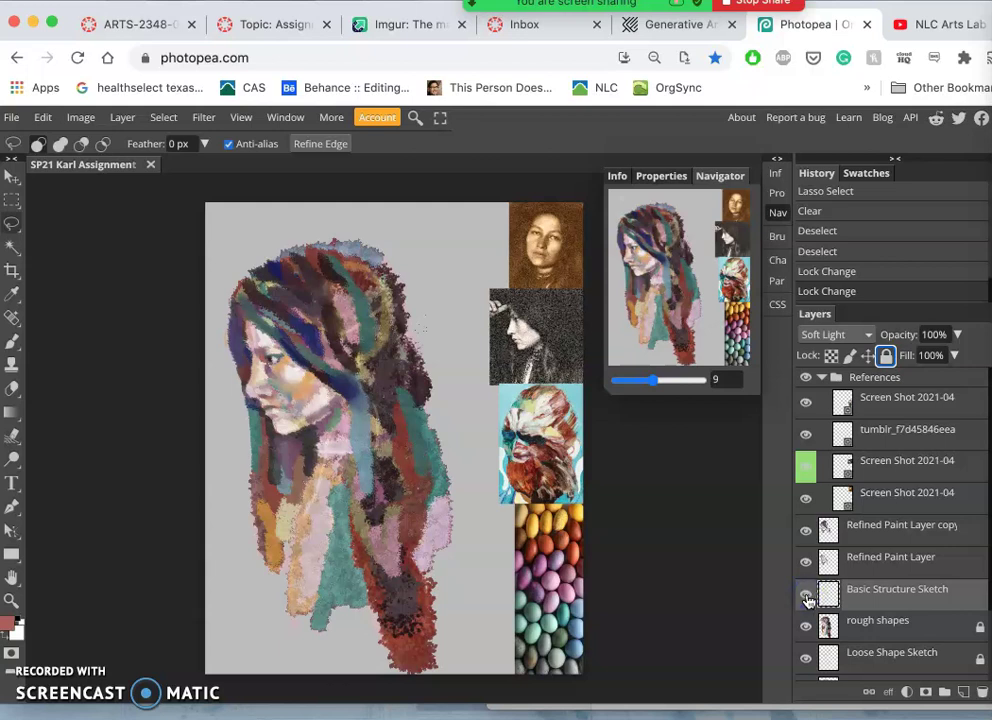
pyautogui.click(807, 596)
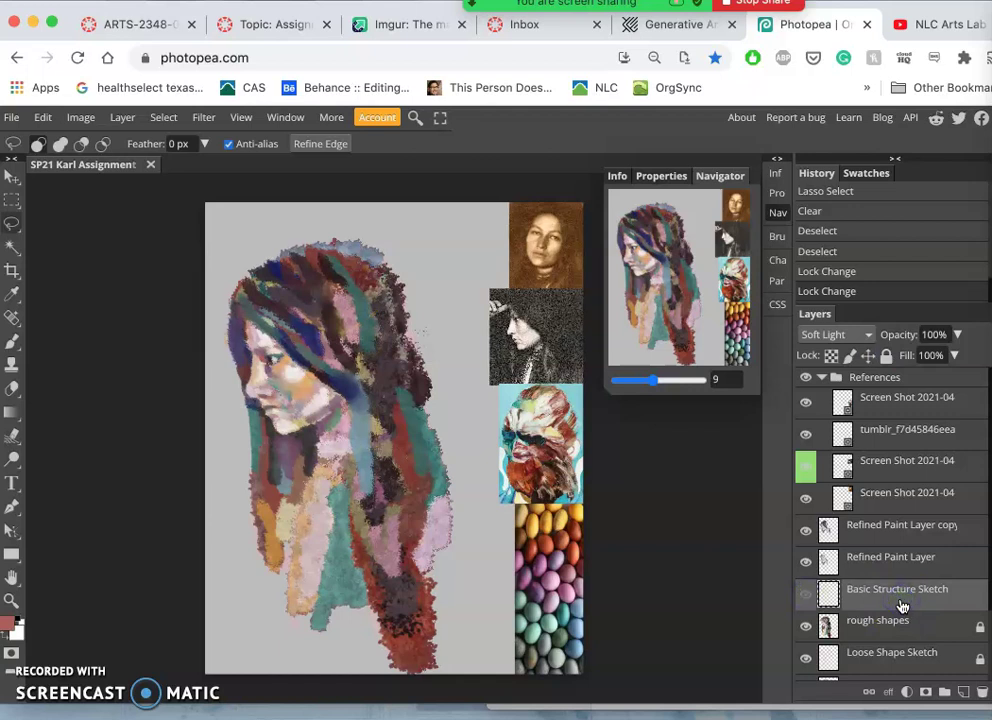
pyautogui.press('Delete')
# Unlock the rough shapes layer and briefly hide it to see what it contributes to the portrait
pyautogui.click(806, 595)
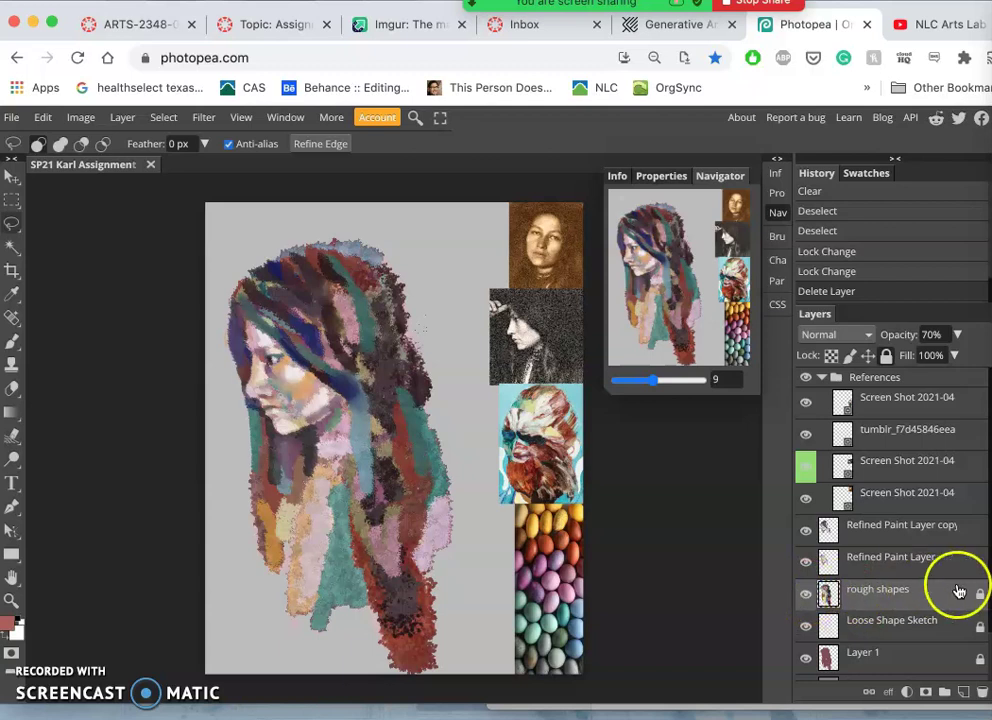
pyautogui.click(885, 356)
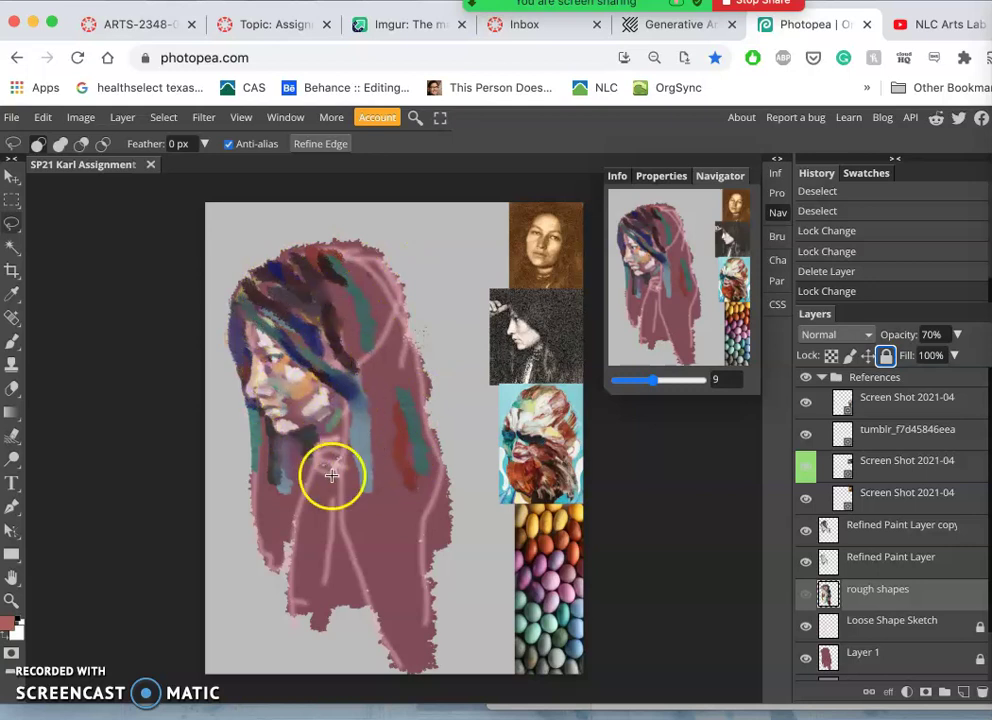
pyautogui.click(806, 598)
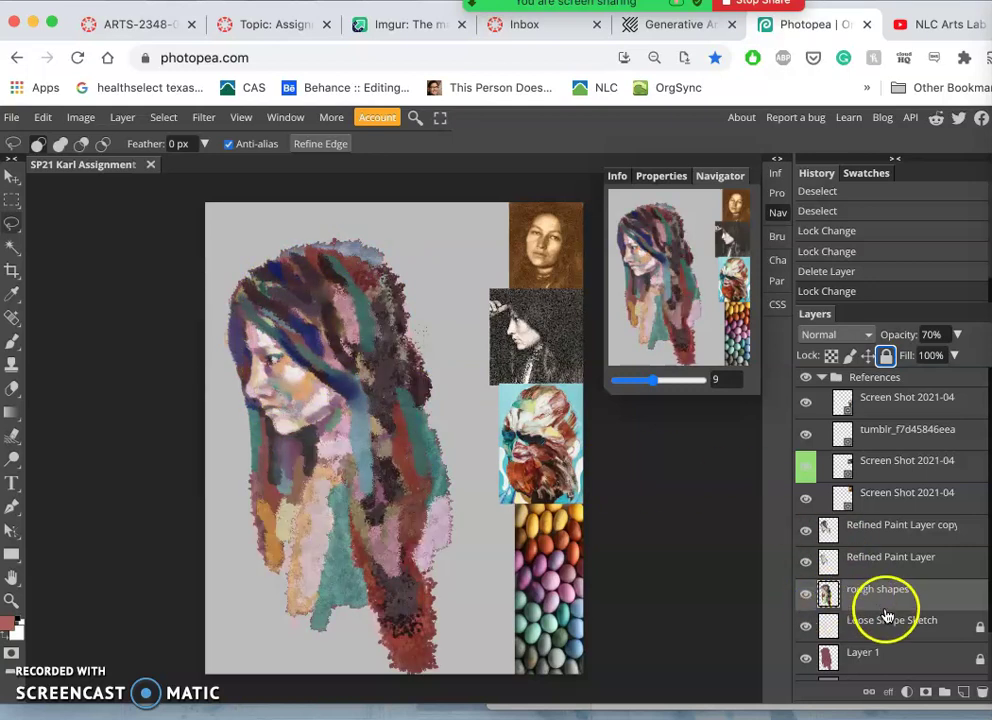
# Hide the Loose Shape Sketch layer, and unlock both it and Layer 1
pyautogui.click(806, 630)
pyautogui.click(928, 625)
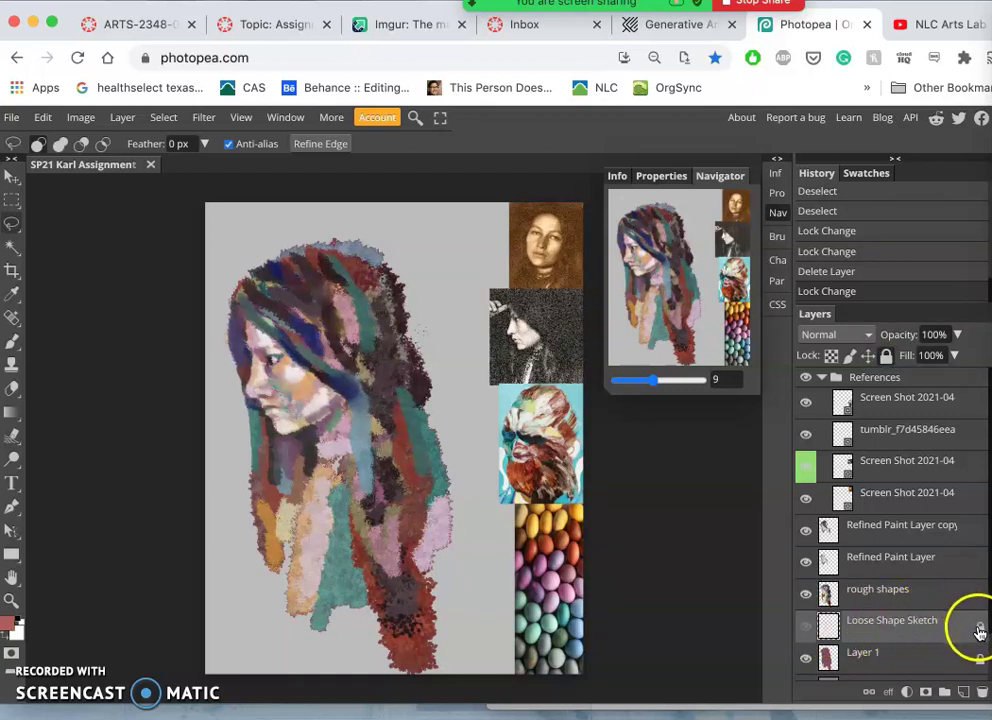
pyautogui.click(886, 355)
pyautogui.click(886, 355)
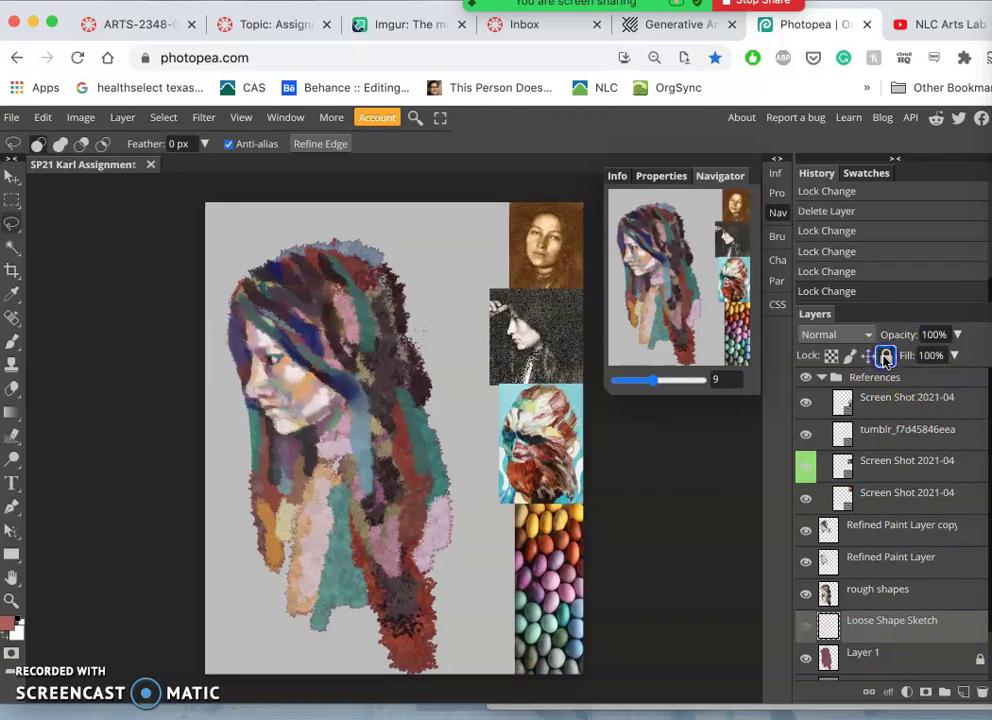
pyautogui.click(868, 664)
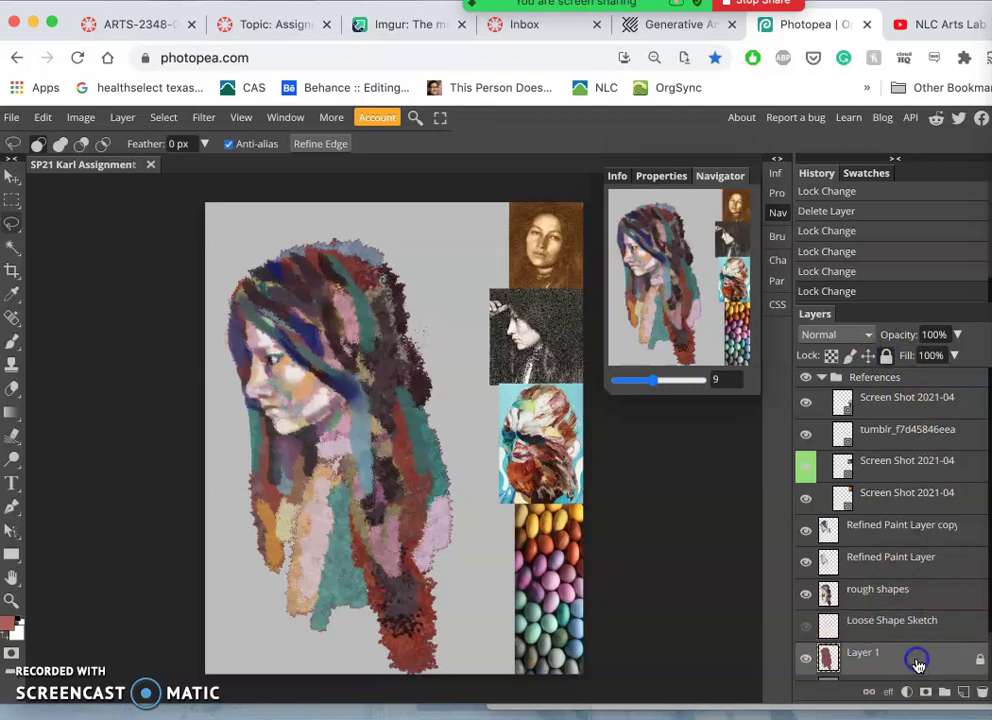
pyautogui.click(886, 355)
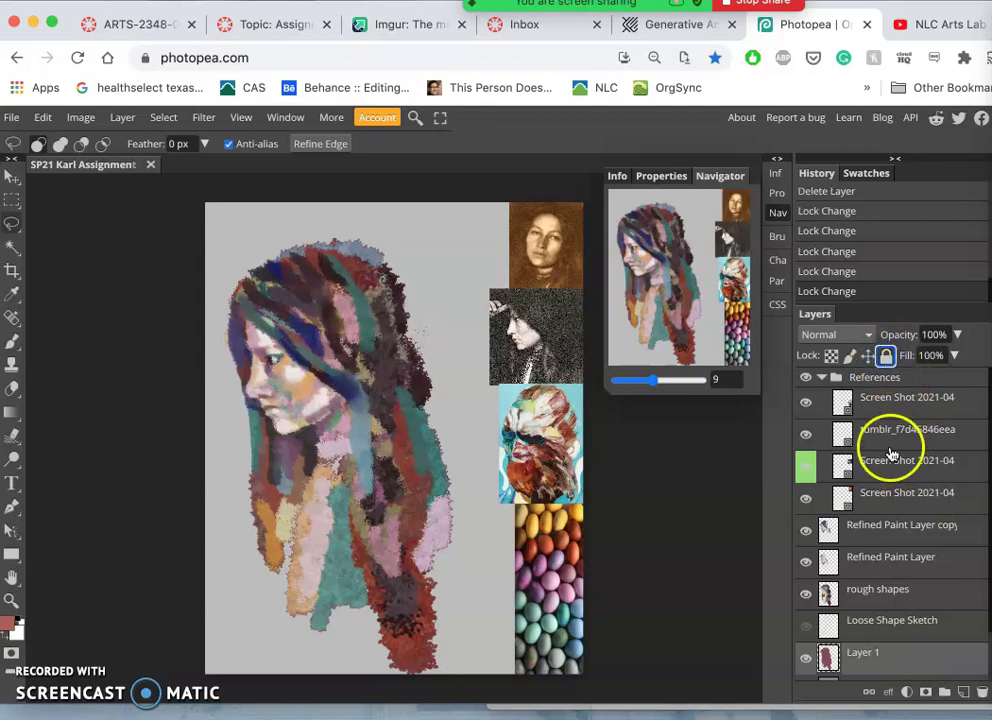
# Toggle the visibility of Layer 1, rough shapes and Refined Paint Layer to examine what each adds to the portrait
pyautogui.click(808, 662)
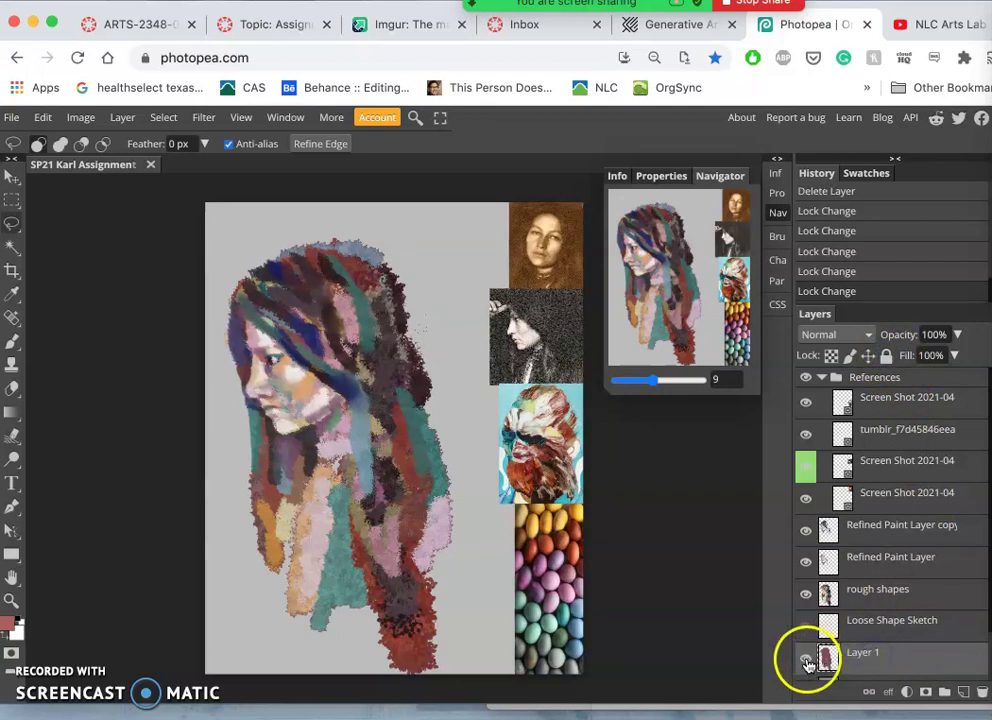
pyautogui.click(806, 593)
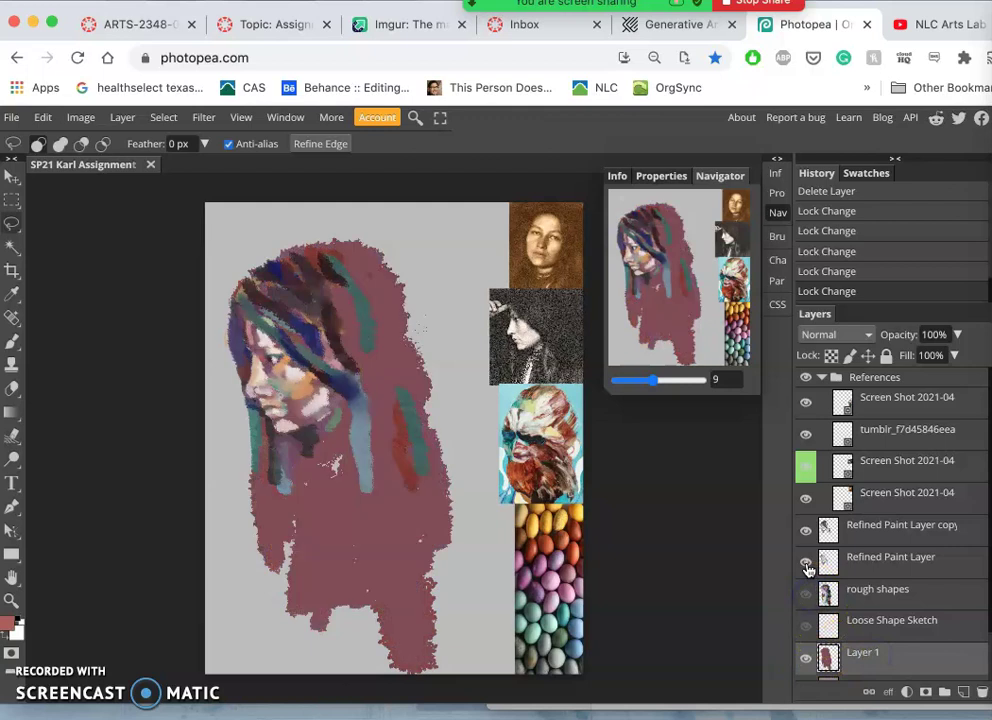
pyautogui.click(807, 566)
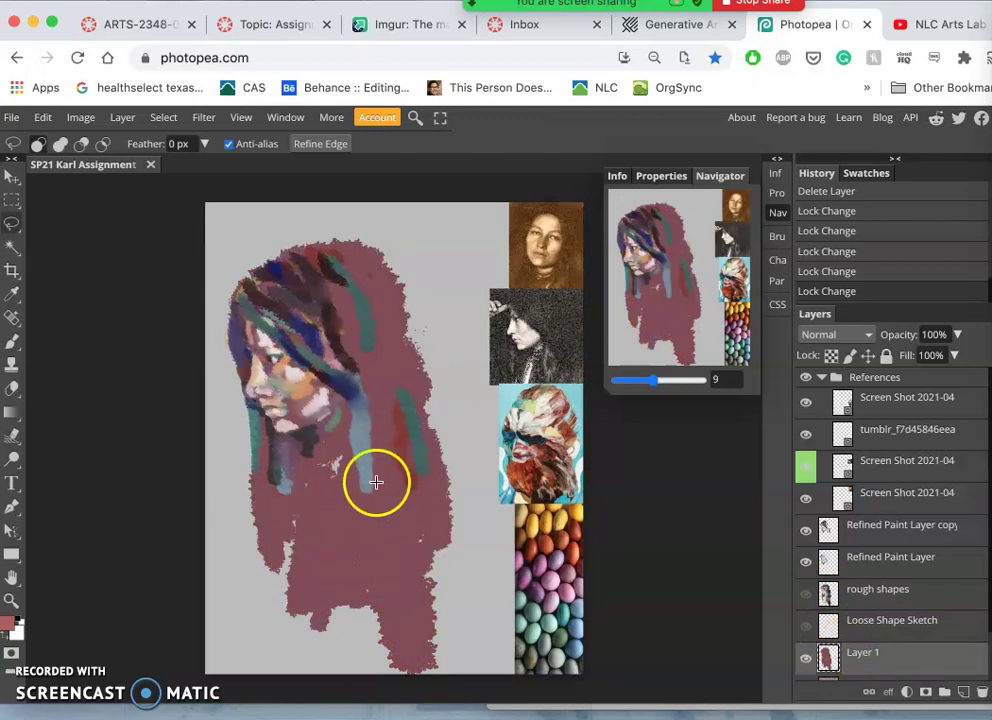
pyautogui.click(807, 595)
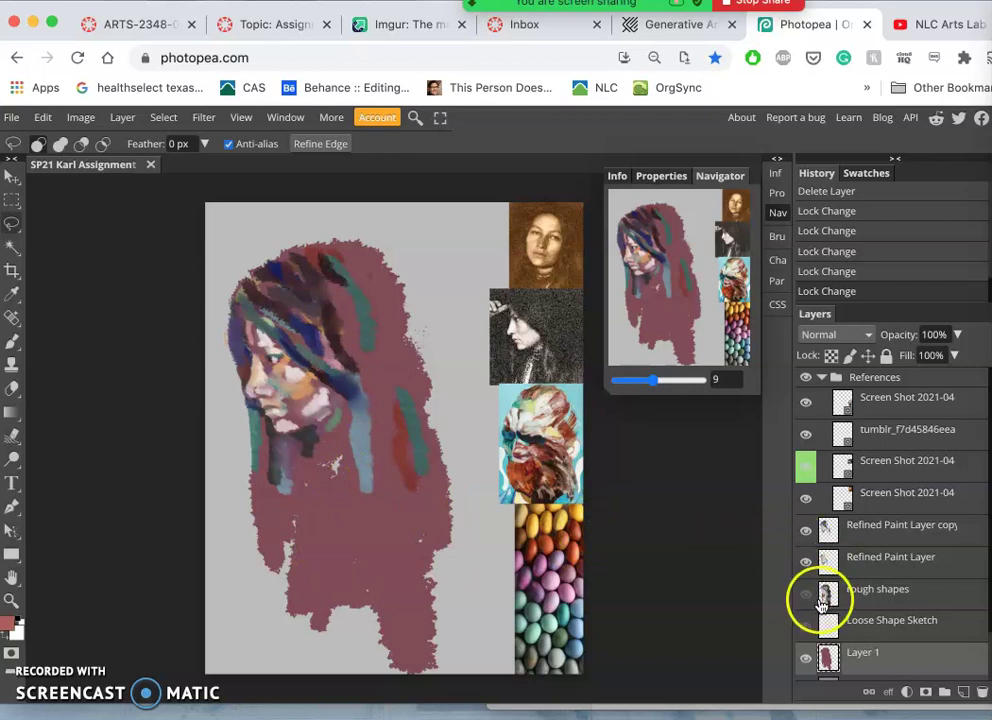
pyautogui.click(808, 597)
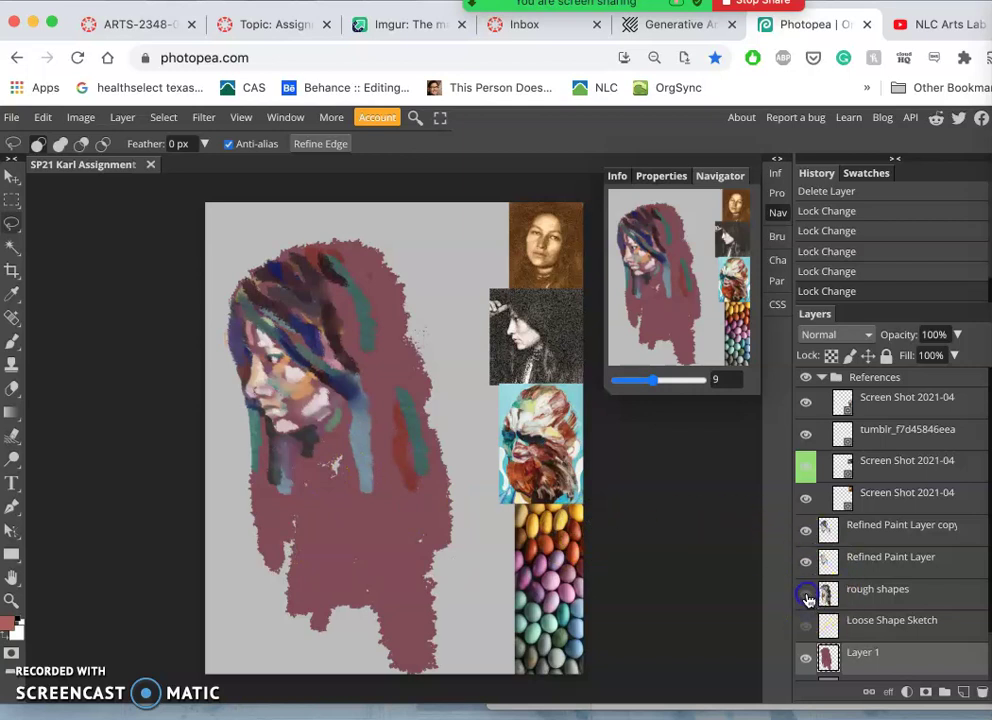
pyautogui.click(807, 596)
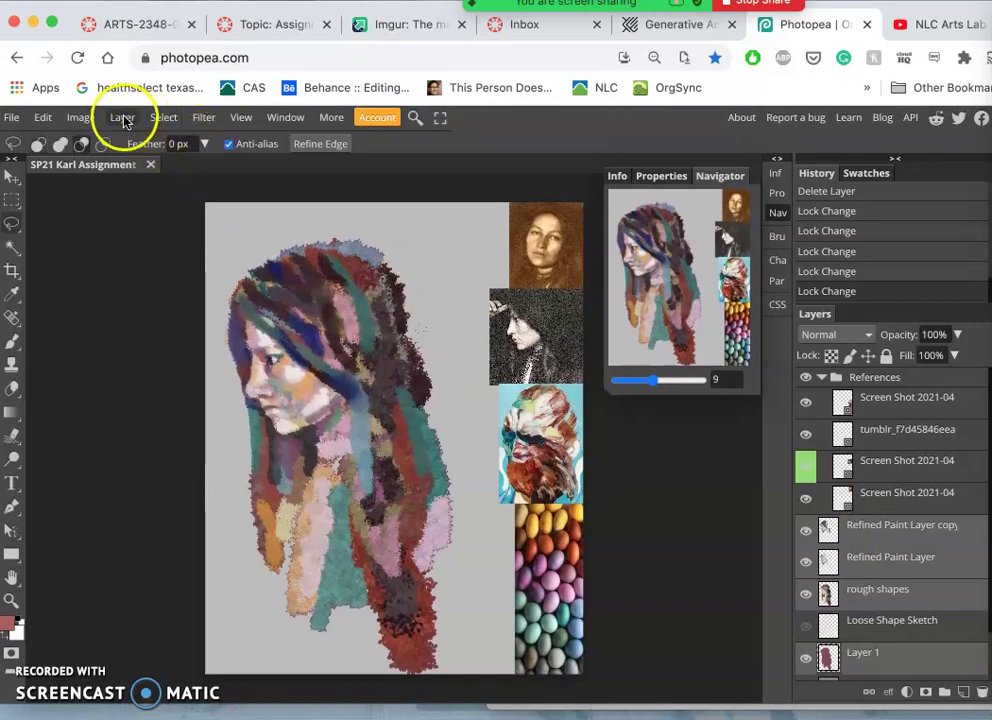
# Merge Refined Paint Layer copy, Refined Paint Layer, rough shapes and Layer 1 into a separate new layer and color-label it red
pyautogui.click(122, 118)
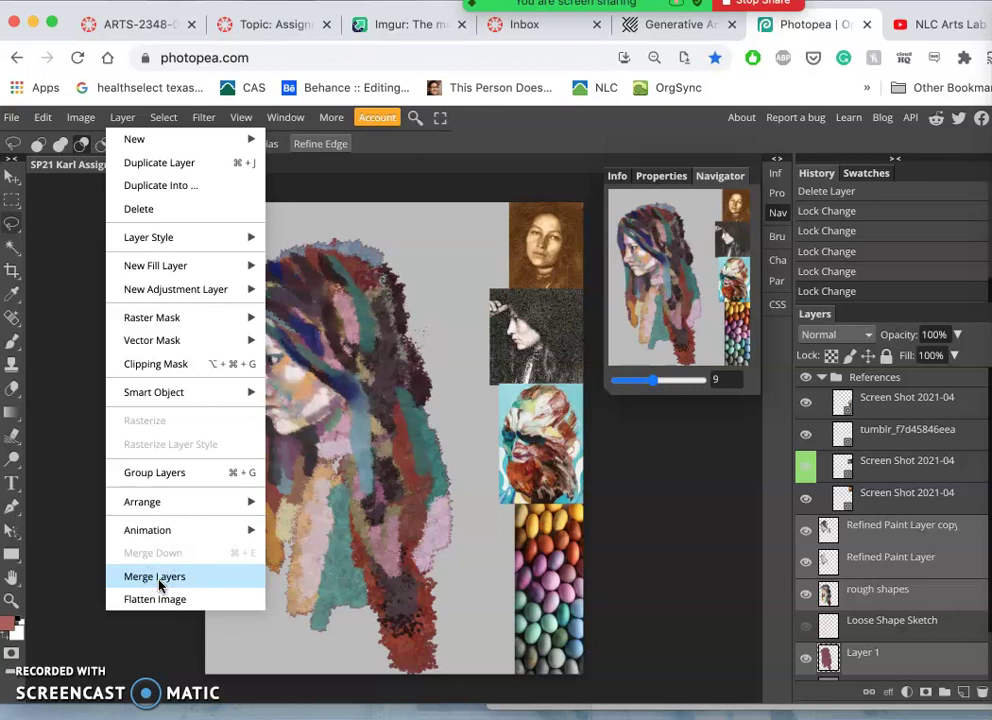
pyautogui.click(155, 577)
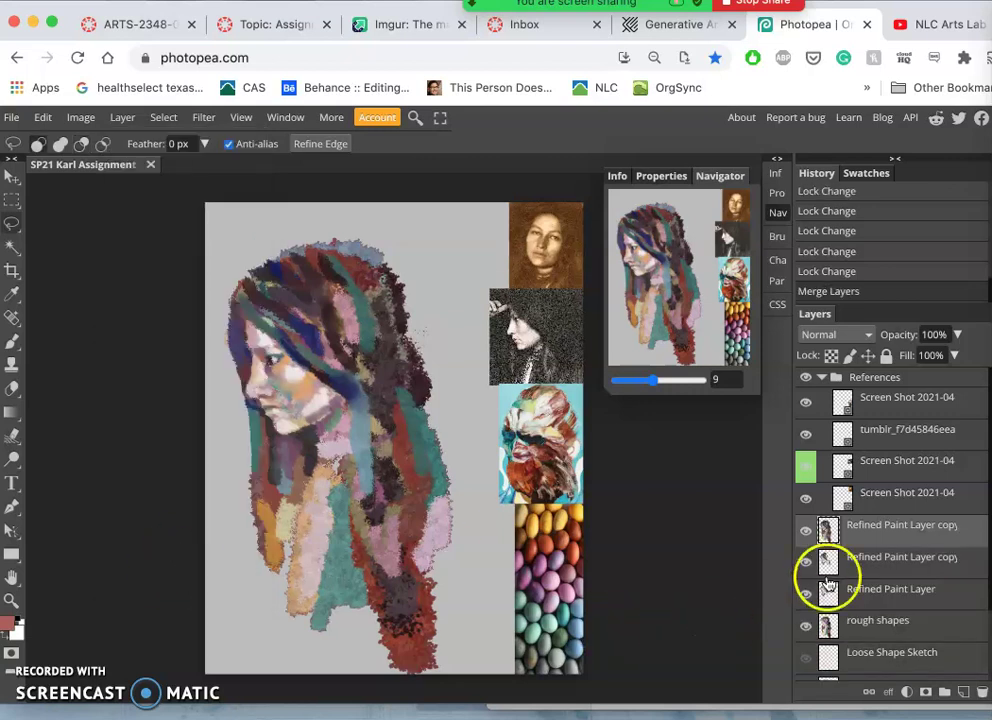
pyautogui.rightClick(813, 540)
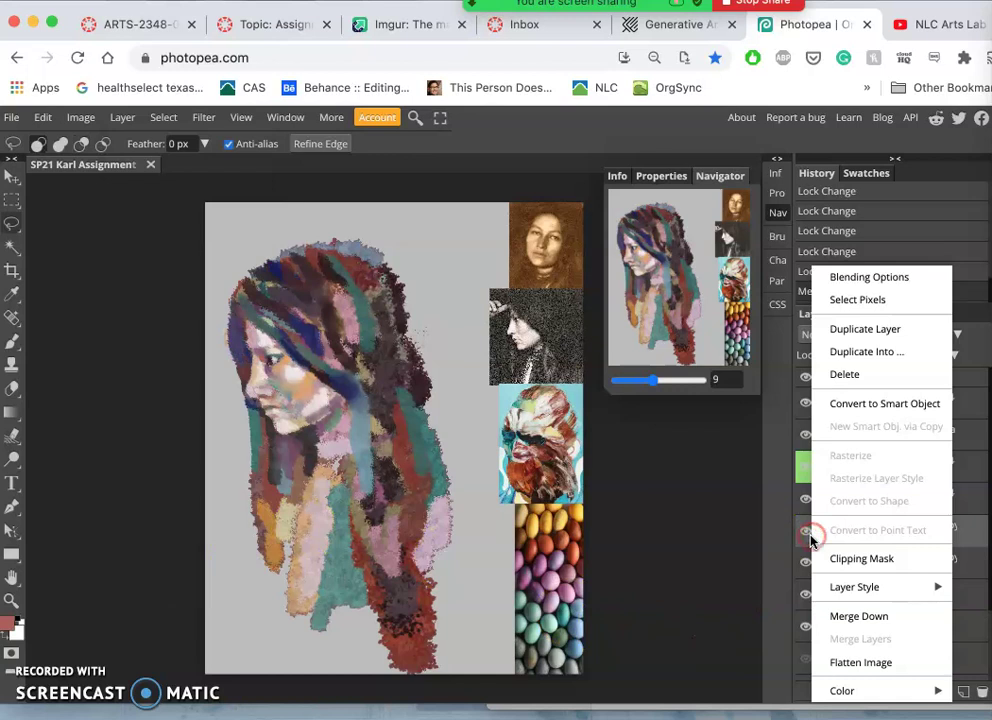
pyautogui.moveTo(842, 690)
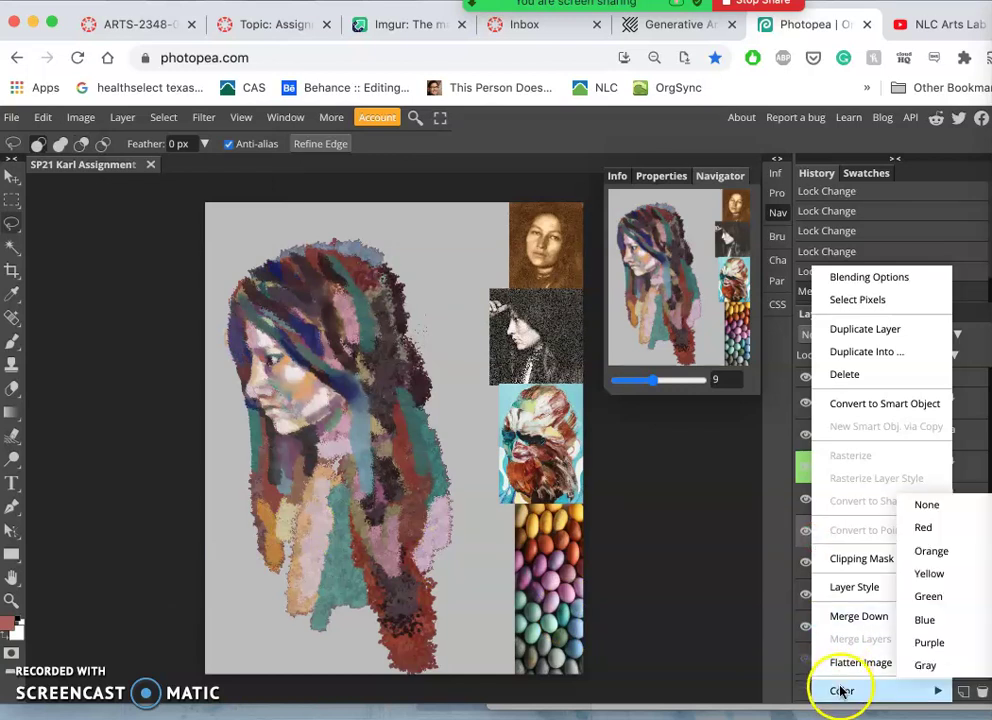
pyautogui.click(935, 529)
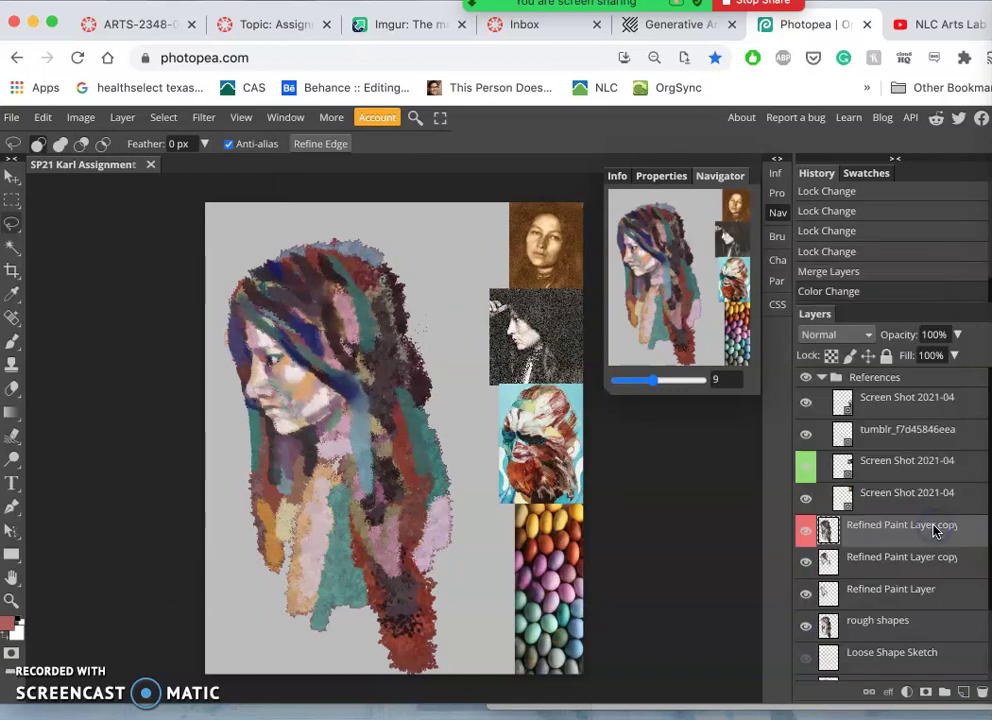
# Rename the red-labeled merged layer as Combined Paint Layer
pyautogui.doubleClick(870, 532)
pyautogui.write('C')
pyautogui.click(923, 540)
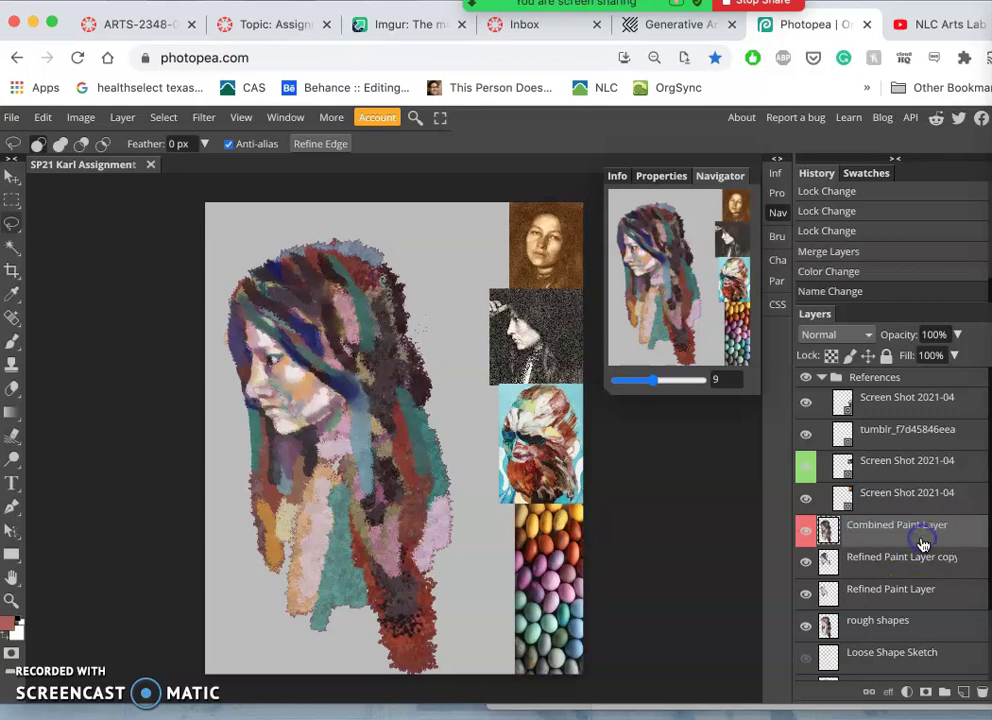
# Hide Refined Paint Layer copy, Refined Paint Layer, rough shapes and Layer 1 so only Combined Paint Layer shows the portrait
pyautogui.click(806, 562)
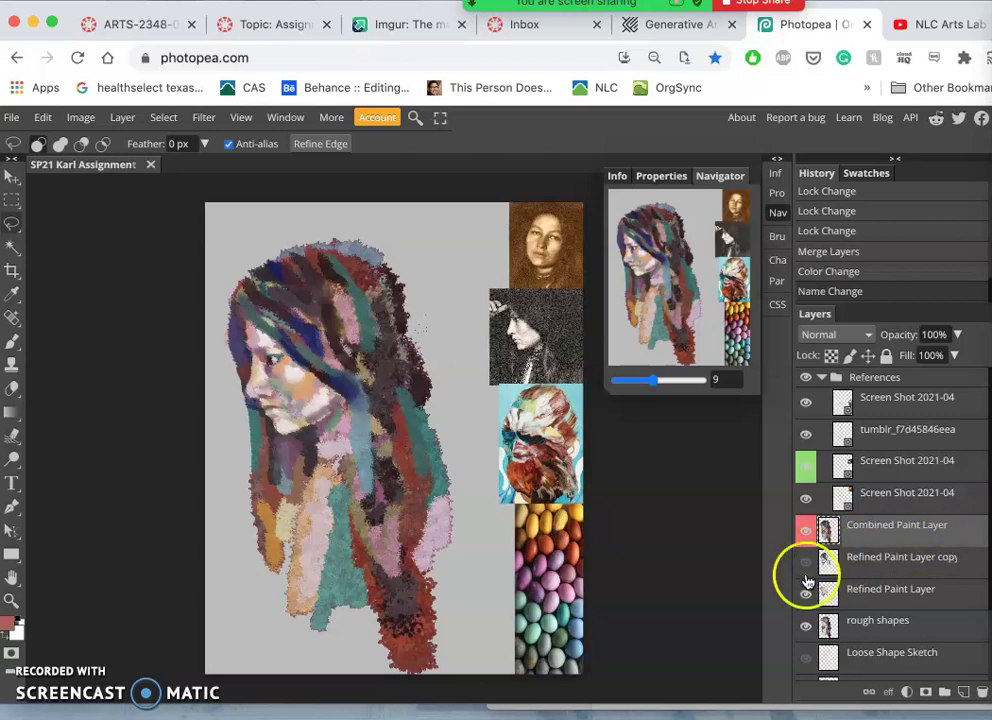
pyautogui.click(806, 594)
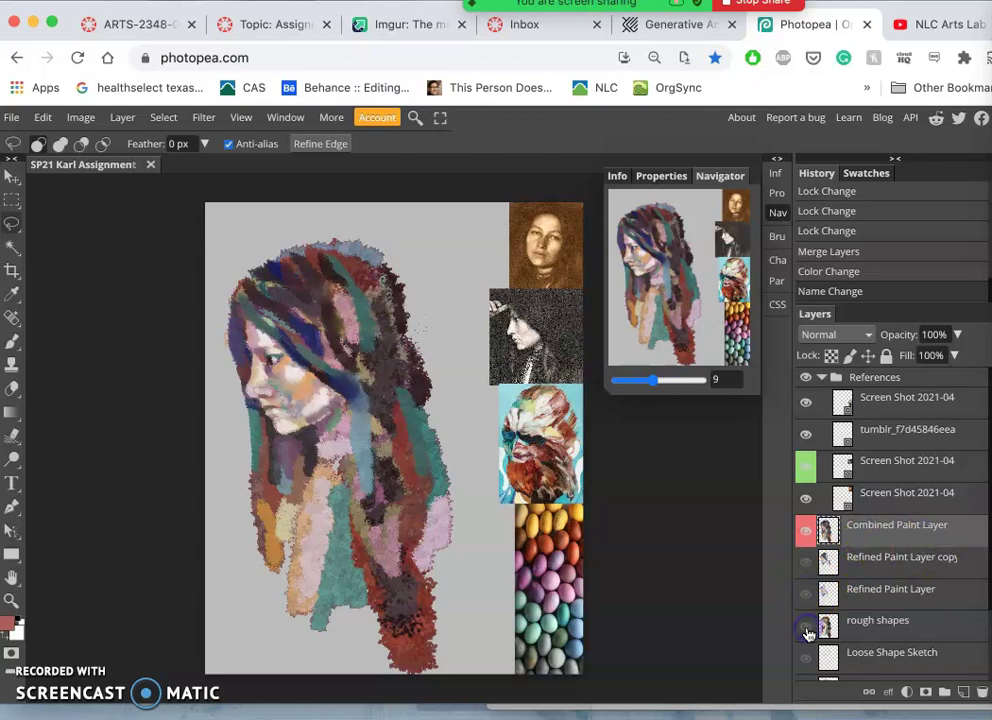
pyautogui.scroll(-2, 808, 632)
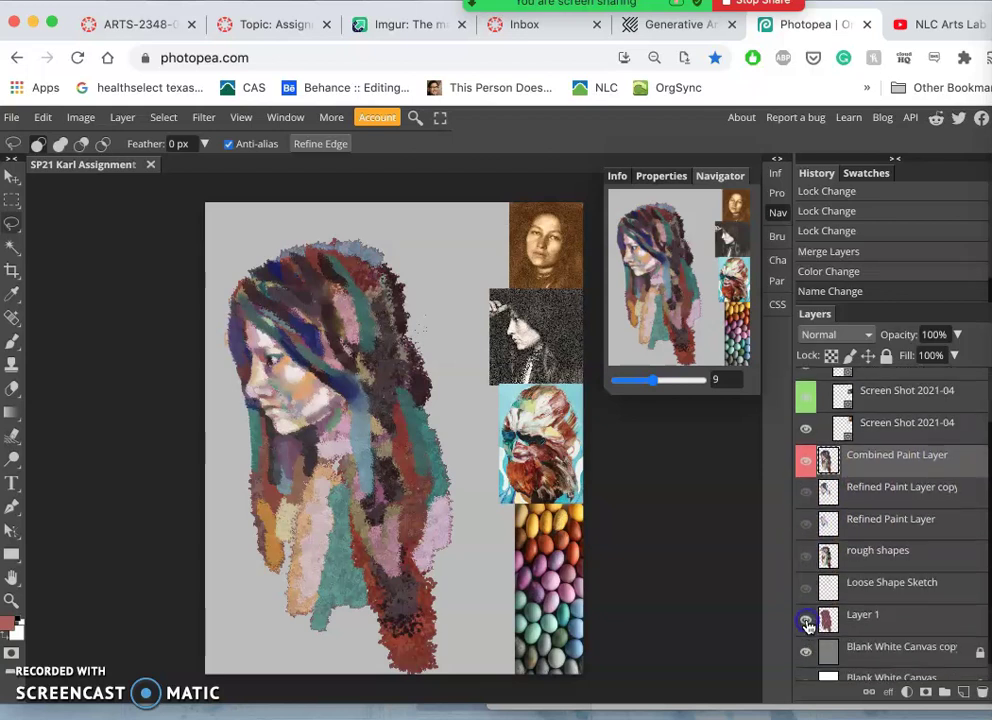
pyautogui.scroll(2, 830, 560)
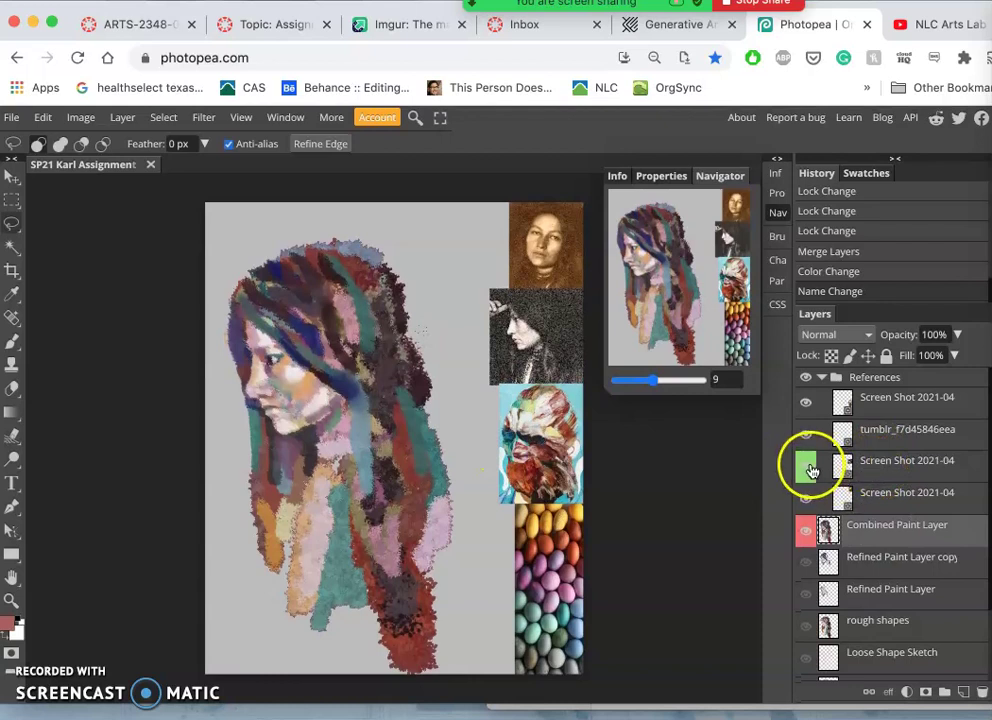
# Move the green-labeled black-and-white profile reference onto the painted hair beside the portrait's face
pyautogui.click(870, 464)
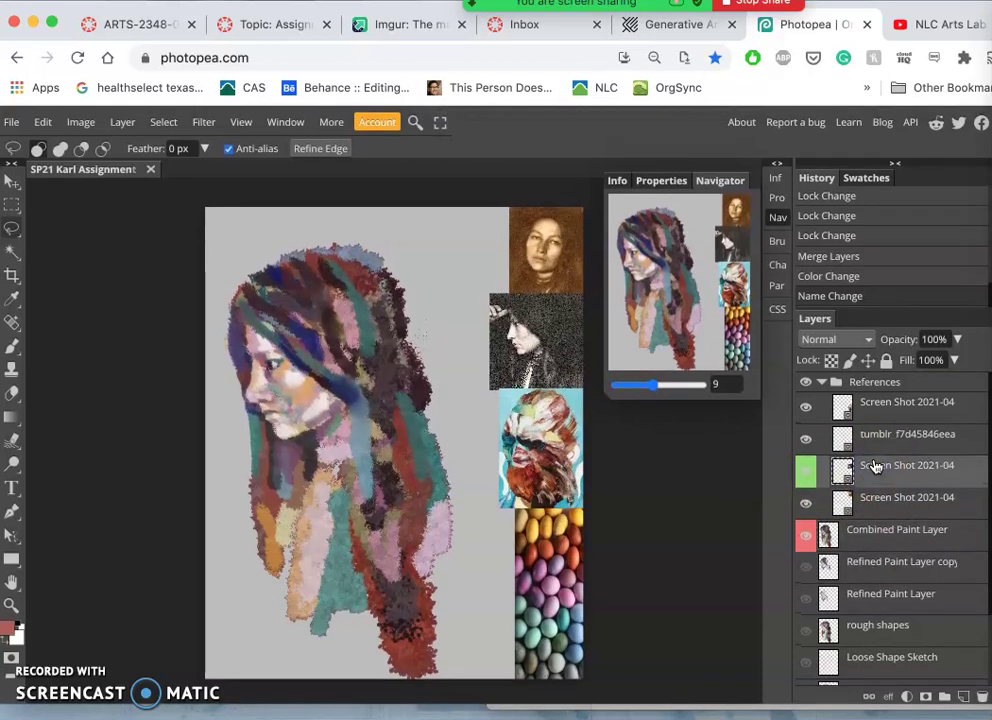
pyautogui.click(884, 433)
pyautogui.click(884, 407)
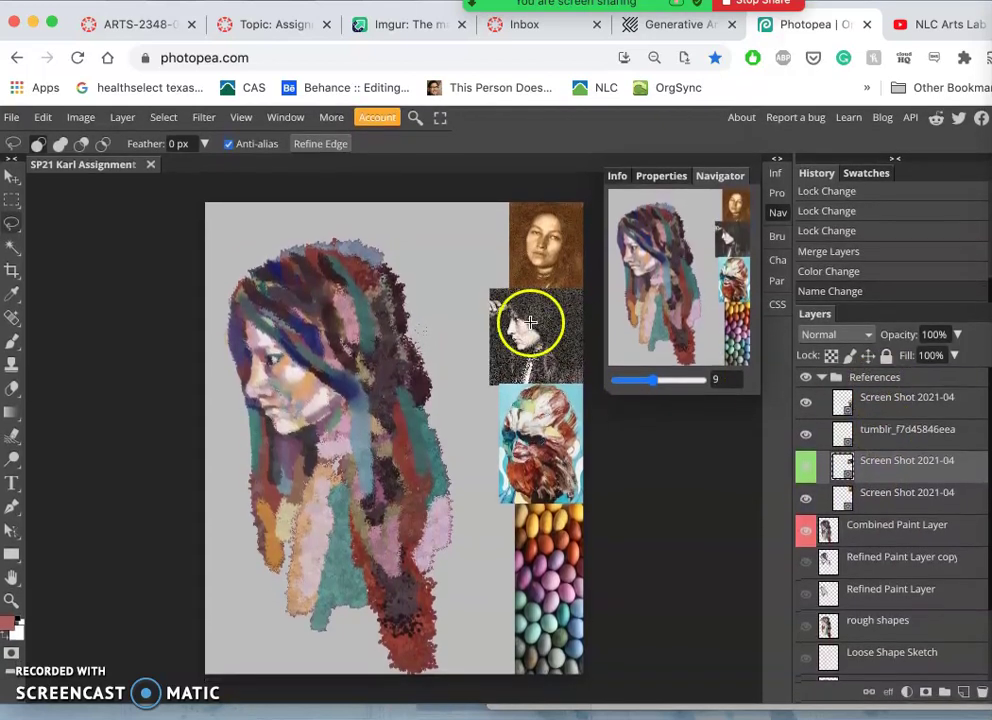
pyautogui.click(17, 184)
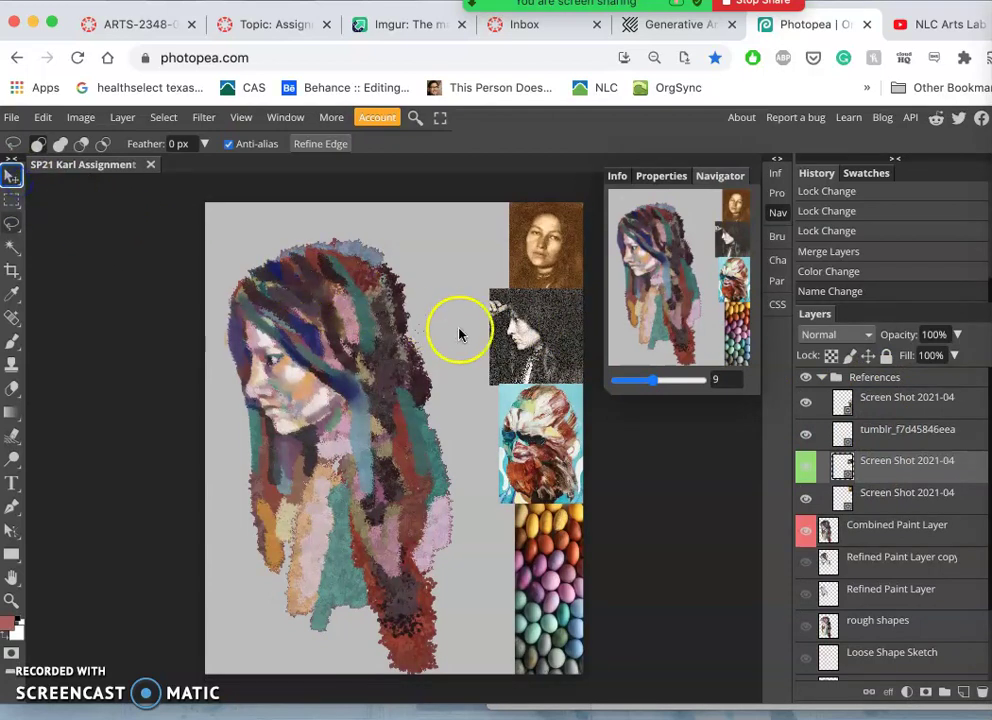
pyautogui.press('v')
pyautogui.moveTo(507, 337); pyautogui.dragTo(375, 316)
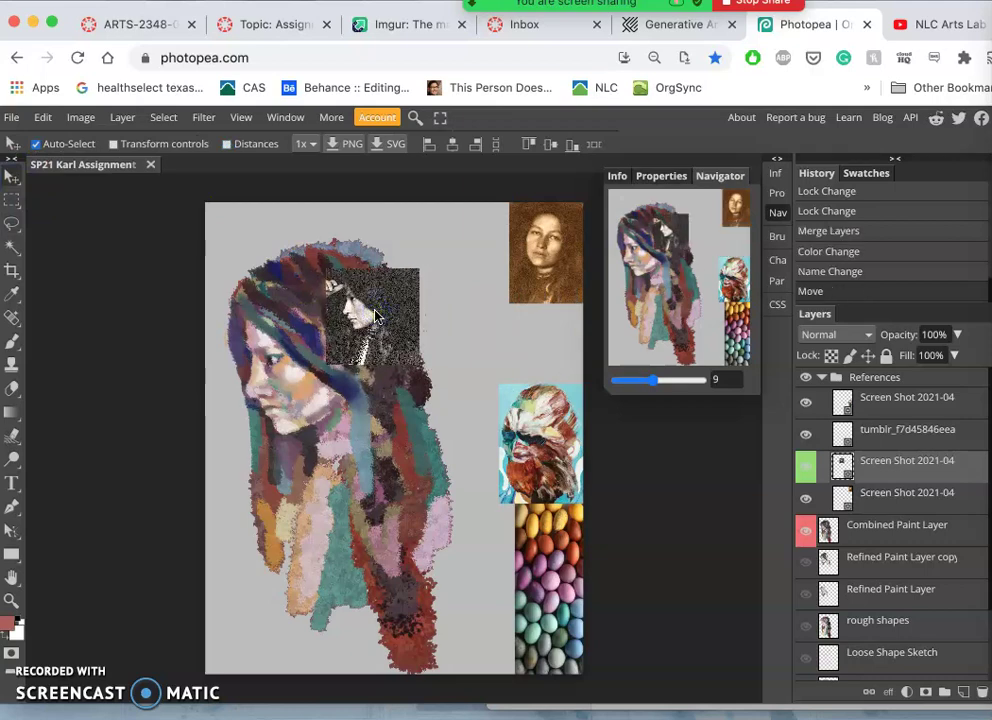
pyautogui.hotkey('ctrl', '+')
pyautogui.hotkey('ctrl', '+')
pyautogui.hscroll(-5, 375, 316)
pyautogui.scroll(3, 375, 316)
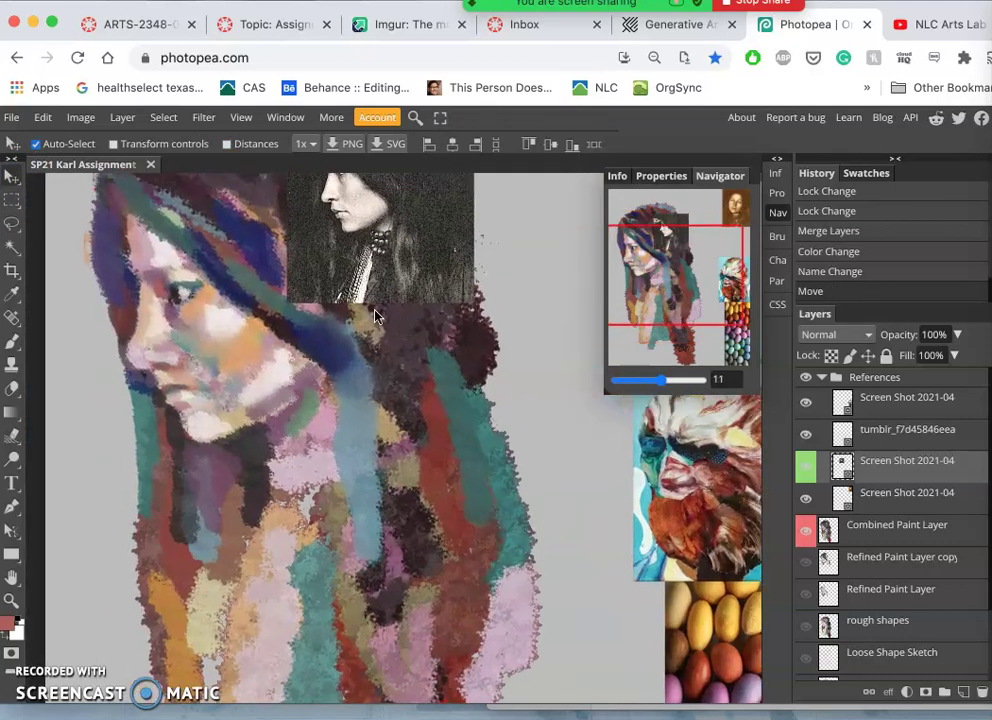
pyautogui.hscroll(-2, 375, 316)
pyautogui.scroll(2, 375, 316)
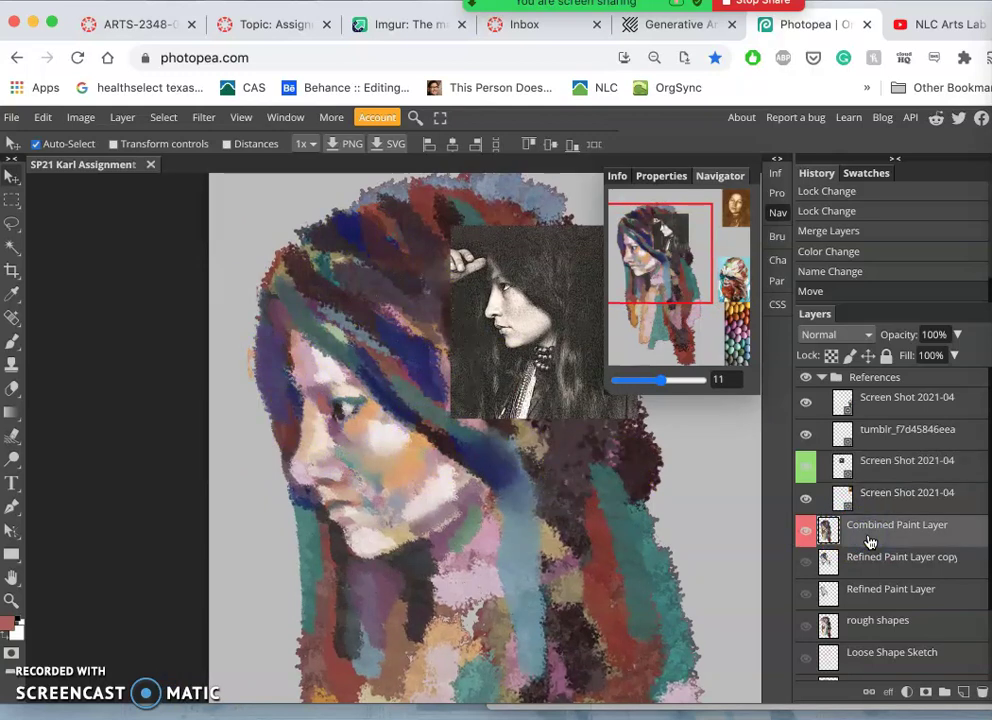
# Start a Warp transform on Combined Paint Layer and reshape the portrait's left edge, upper edge and upper-left corner
pyautogui.hotkey('ctrl', 'alt', 't')
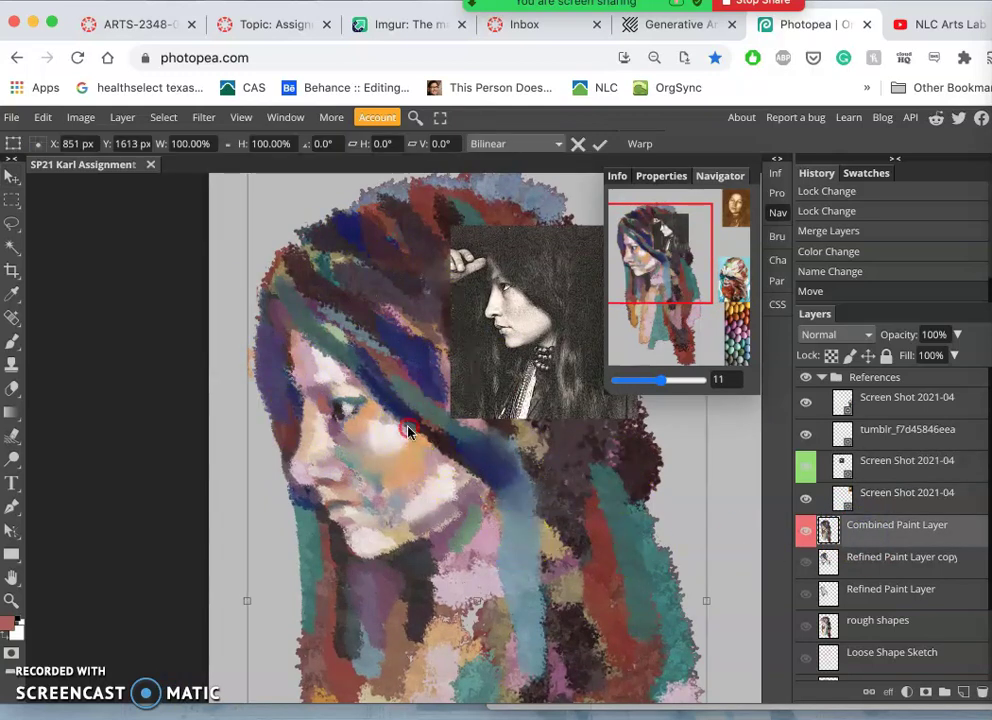
pyautogui.rightClick(408, 430)
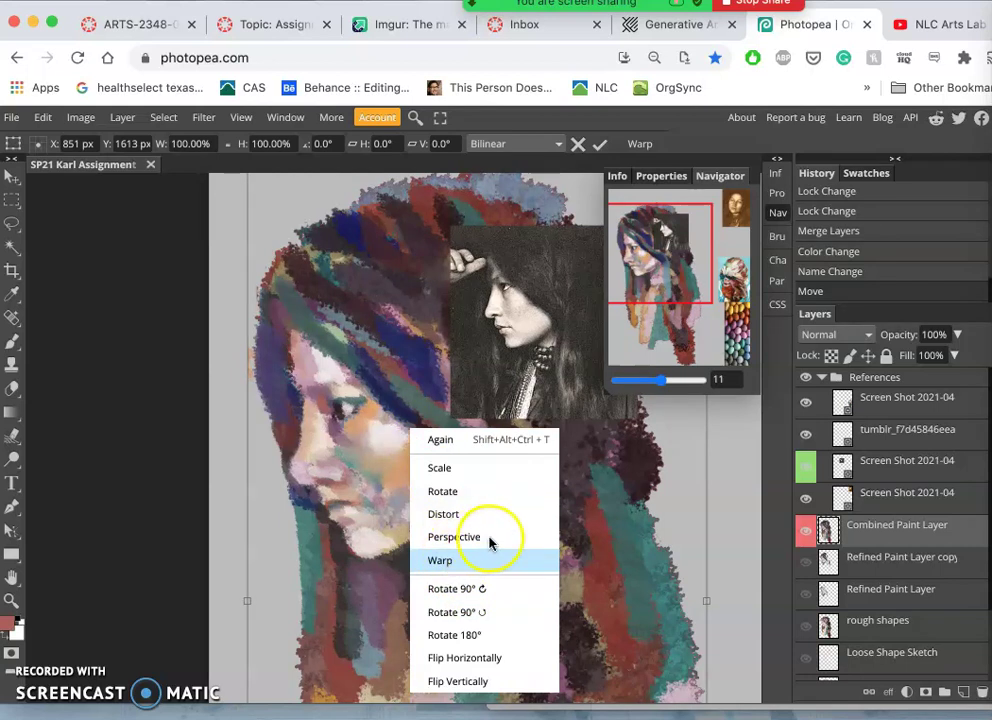
pyautogui.click(438, 563)
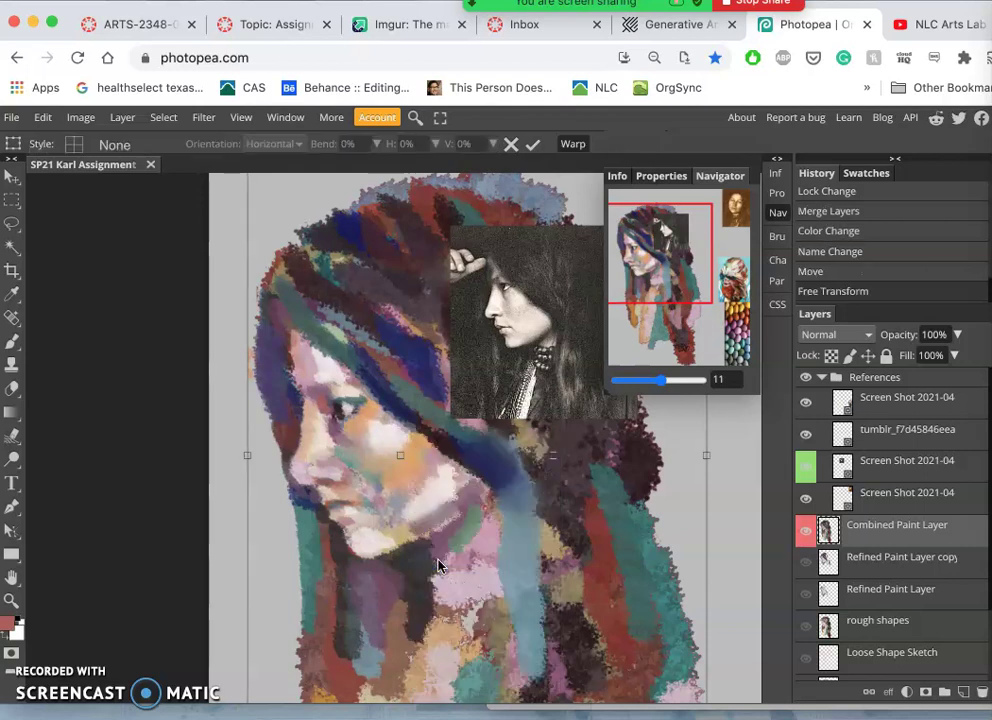
pyautogui.click(421, 529)
pyautogui.moveTo(332, 405)
pyautogui.mouseDown()
pyautogui.moveTo(379, 416)
pyautogui.moveTo(394, 434)
pyautogui.moveTo(388, 445)
pyautogui.moveTo(328, 436)
pyautogui.moveTo(299, 498)
pyautogui.moveTo(275, 505)
pyautogui.moveTo(296, 505)
pyautogui.moveTo(268, 507)
pyautogui.moveTo(265, 519)
pyautogui.mouseUp()
pyautogui.press('super+minus')
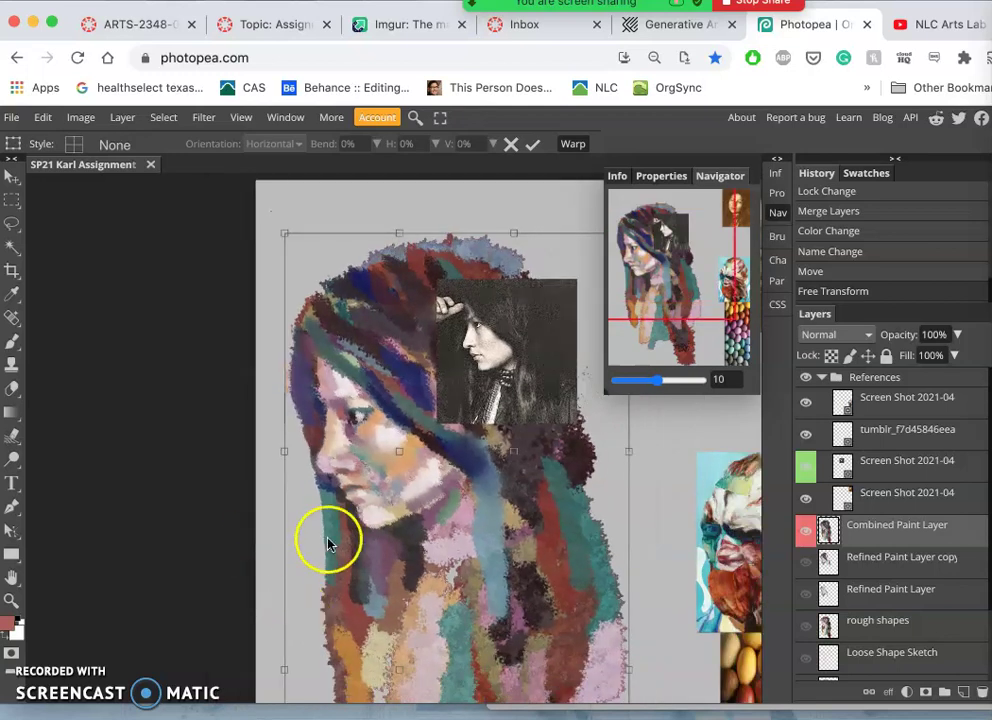
pyautogui.moveTo(333, 518)
pyautogui.mouseDown()
pyautogui.moveTo(286, 455)
pyautogui.moveTo(281, 467)
pyautogui.mouseUp()
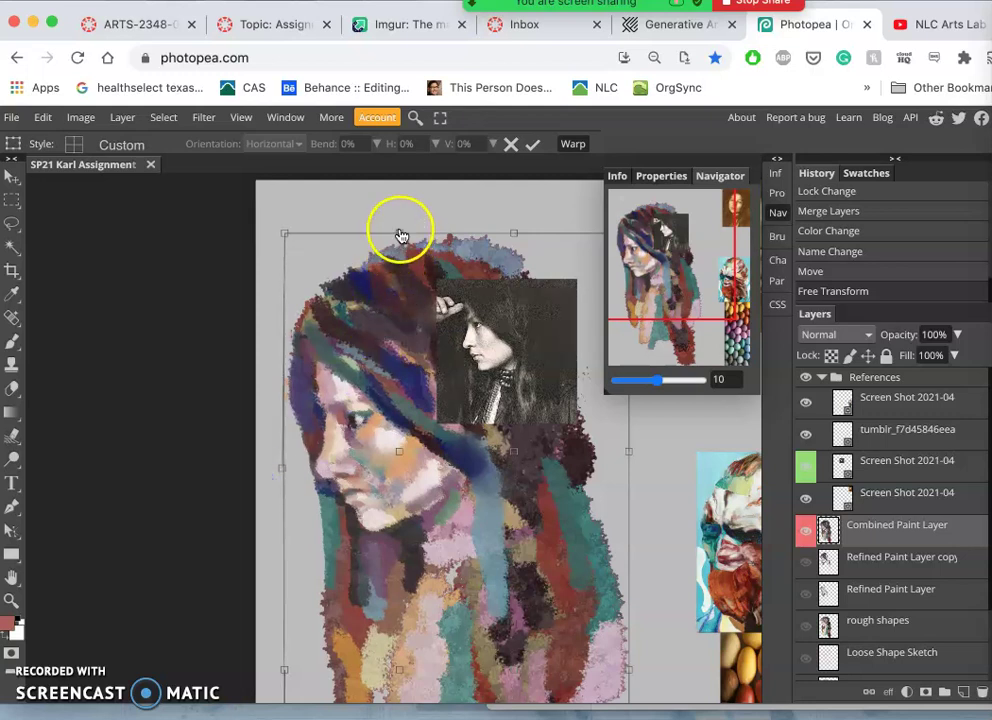
pyautogui.moveTo(401, 232); pyautogui.dragTo(409, 220)
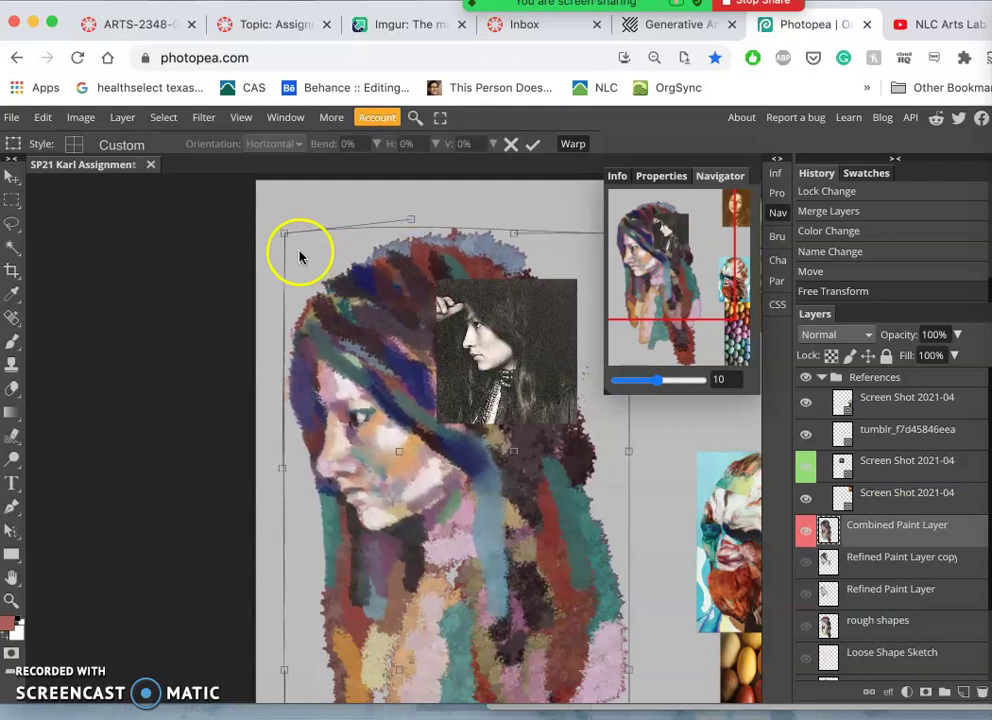
pyautogui.moveTo(285, 234); pyautogui.dragTo(293, 228)
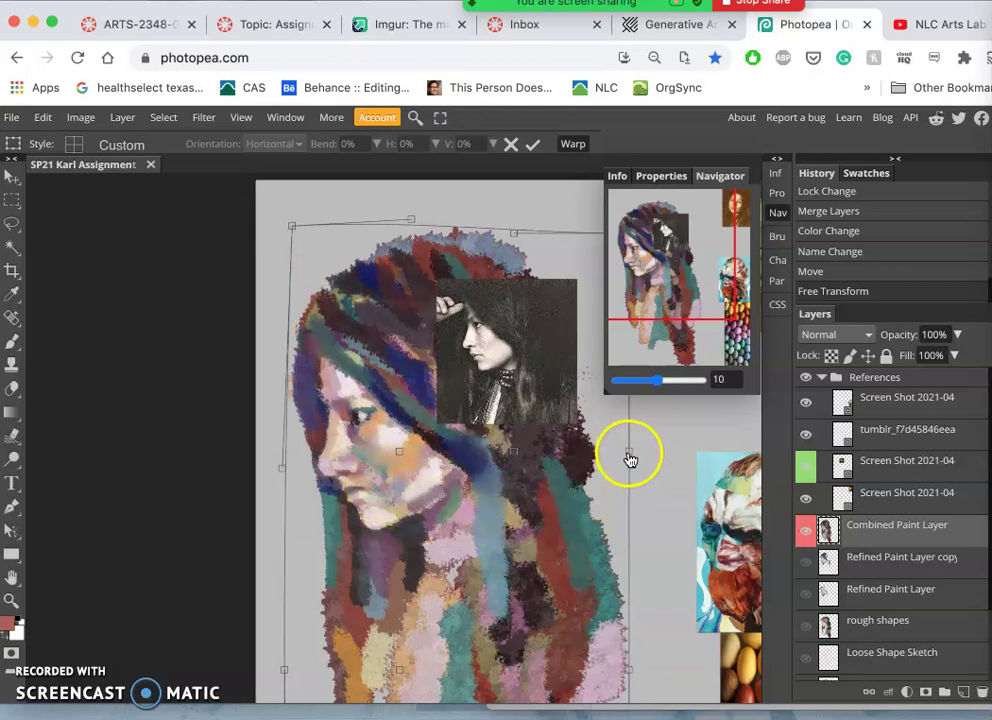
# Adjust the warp at the portrait's right edge, cheek area and left edge, and apply the transform
pyautogui.moveTo(630, 456); pyautogui.dragTo(634, 422)
pyautogui.moveTo(540, 468); pyautogui.dragTo(396, 430)
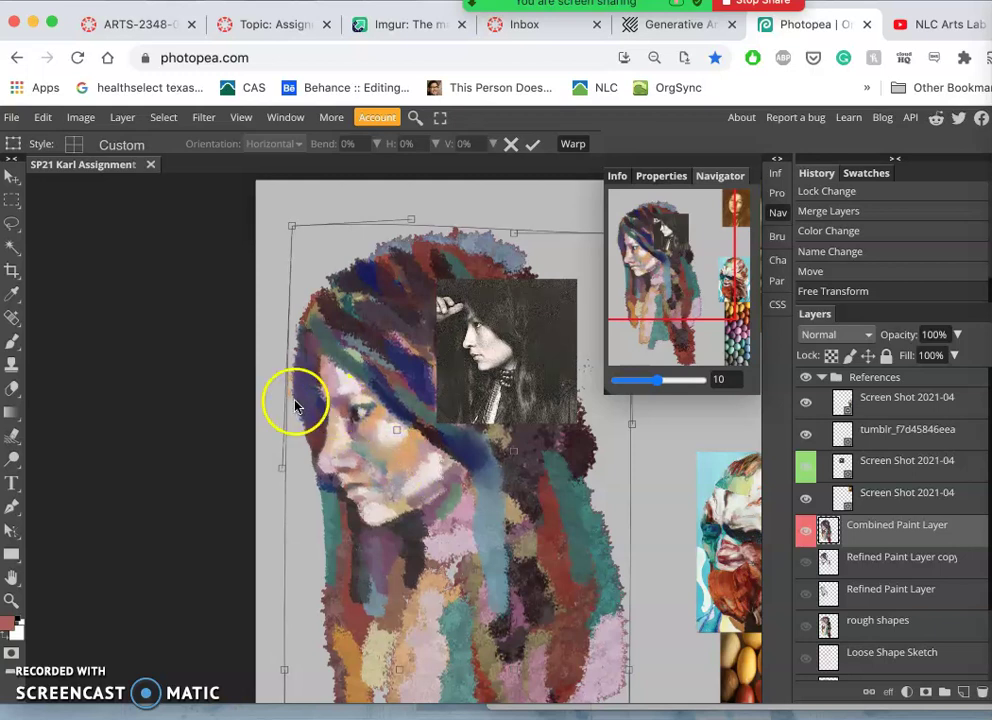
pyautogui.moveTo(284, 395); pyautogui.dragTo(279, 469)
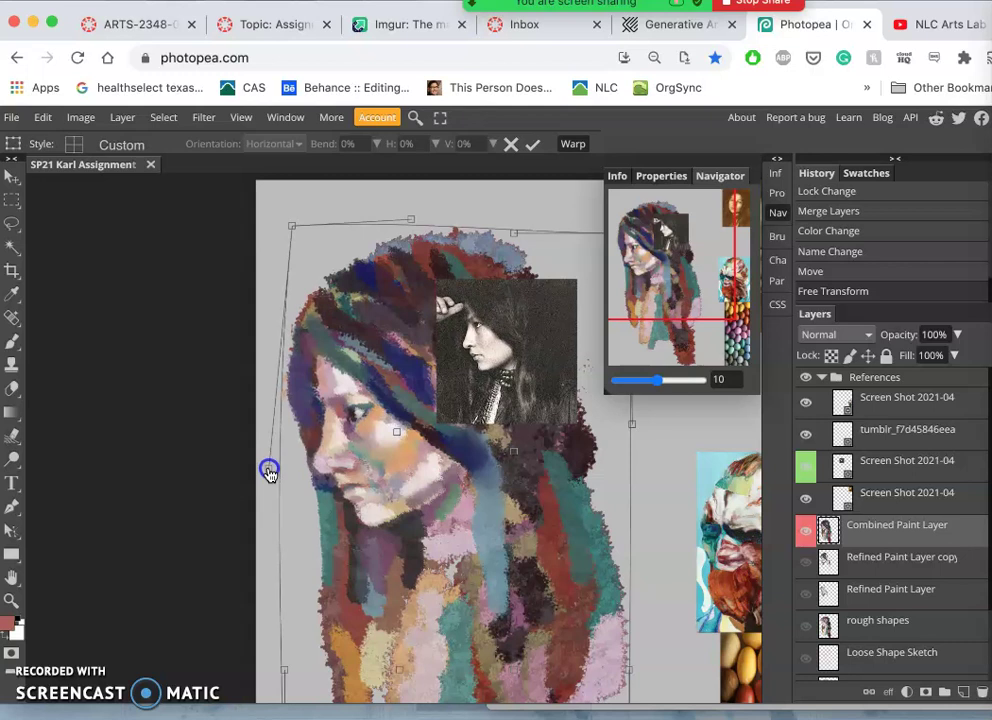
pyautogui.moveTo(269, 470); pyautogui.dragTo(273, 468)
pyautogui.moveTo(323, 525)
pyautogui.mouseDown()
pyautogui.moveTo(332, 542)
pyautogui.moveTo(405, 580)
pyautogui.moveTo(399, 496)
pyautogui.moveTo(407, 500)
pyautogui.moveTo(367, 425)
pyautogui.moveTo(383, 405)
pyautogui.moveTo(407, 421)
pyautogui.moveTo(453, 513)
pyautogui.mouseUp()
pyautogui.press('Return')
pyautogui.scroll(-2, 452, 511)
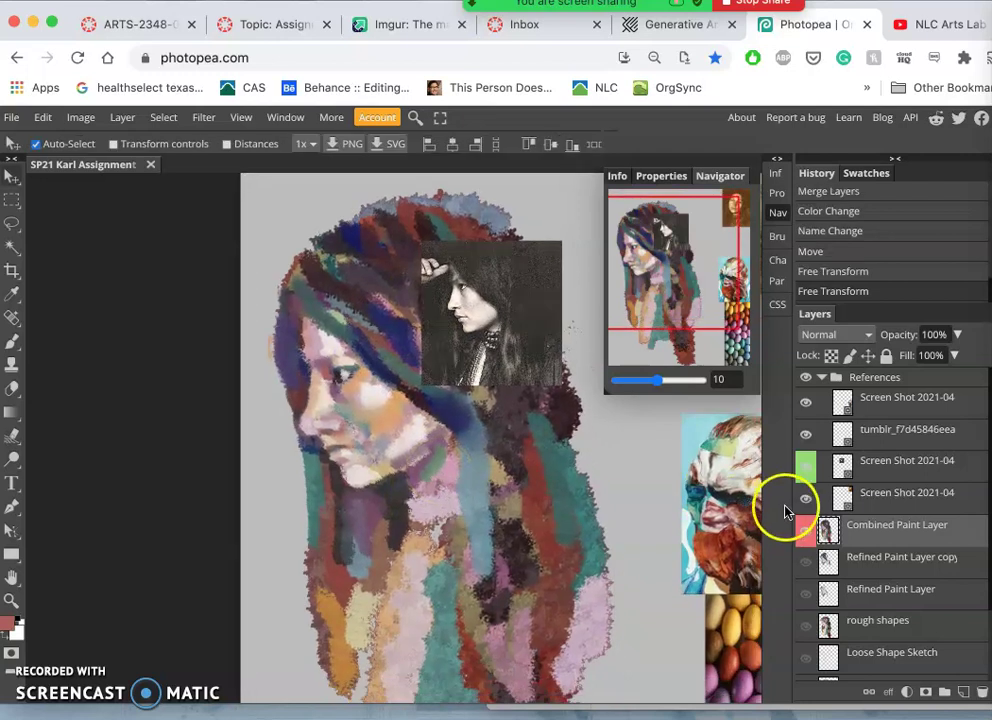
# Show Refined Paint Layer copy, rough shapes, Refined Paint Layer and Layer 1 again beneath the warped layer
pyautogui.click(806, 565)
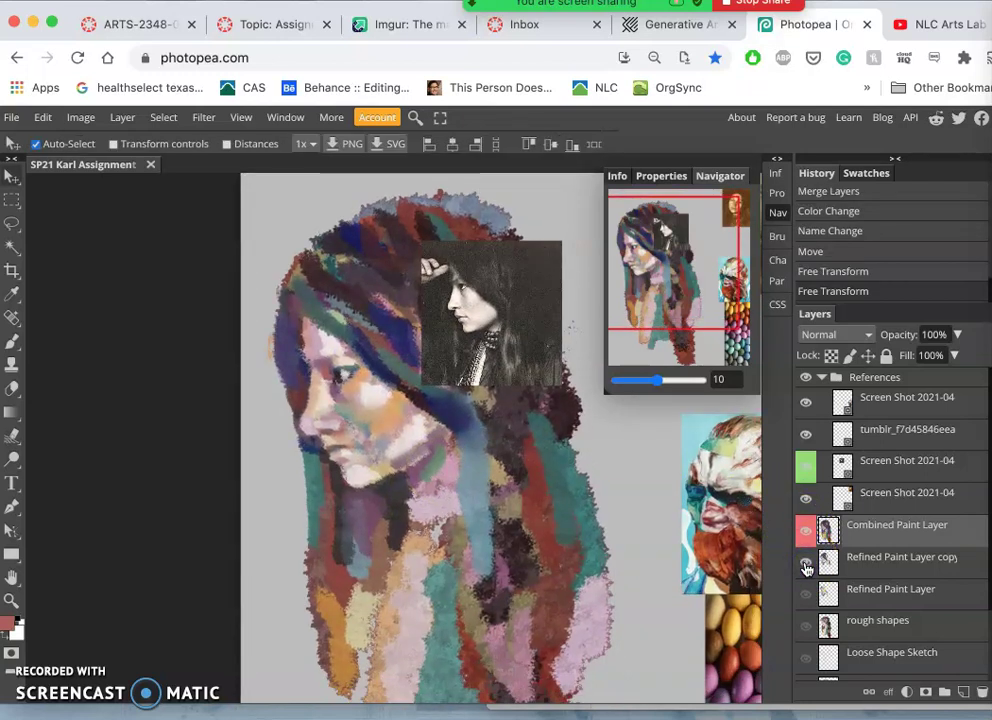
pyautogui.click(806, 624)
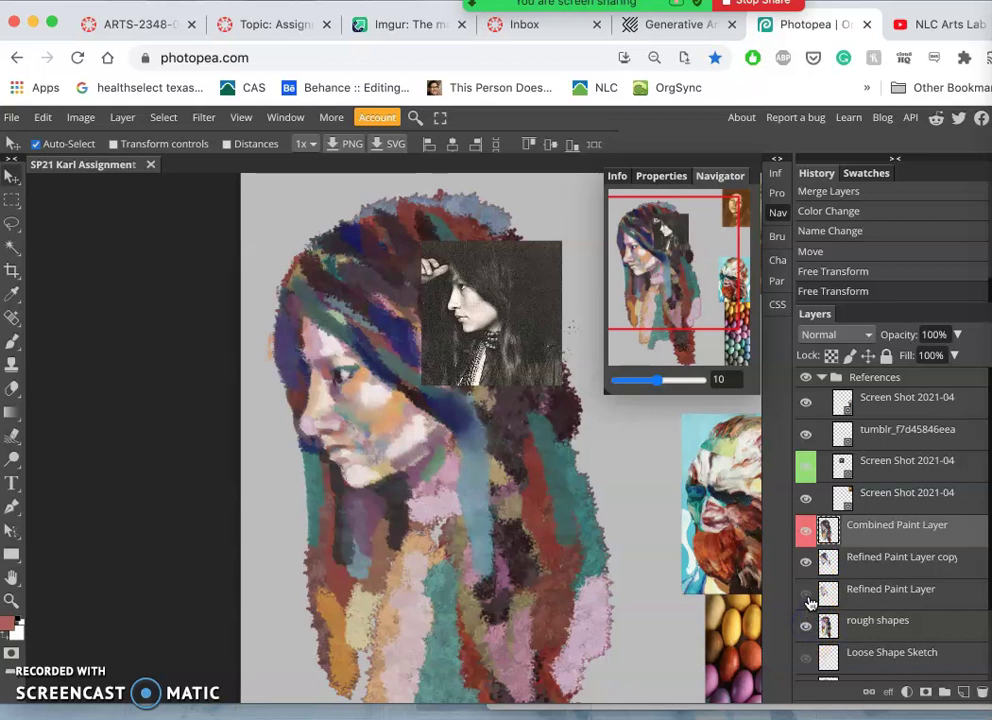
pyautogui.click(807, 598)
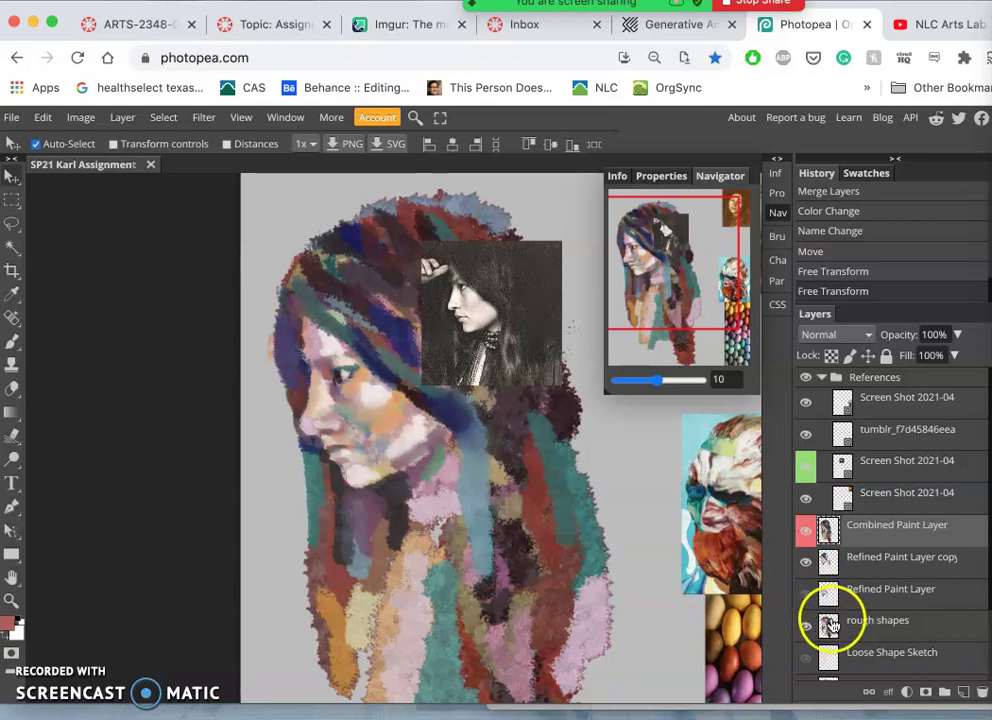
pyautogui.click(808, 594)
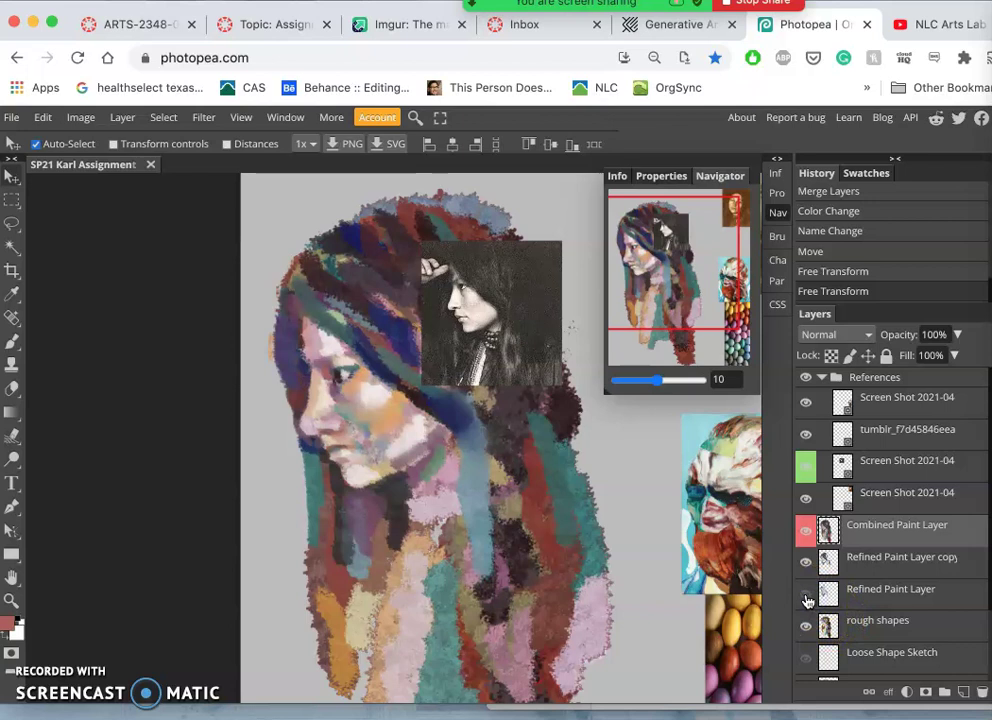
pyautogui.click(807, 596)
pyautogui.click(805, 595)
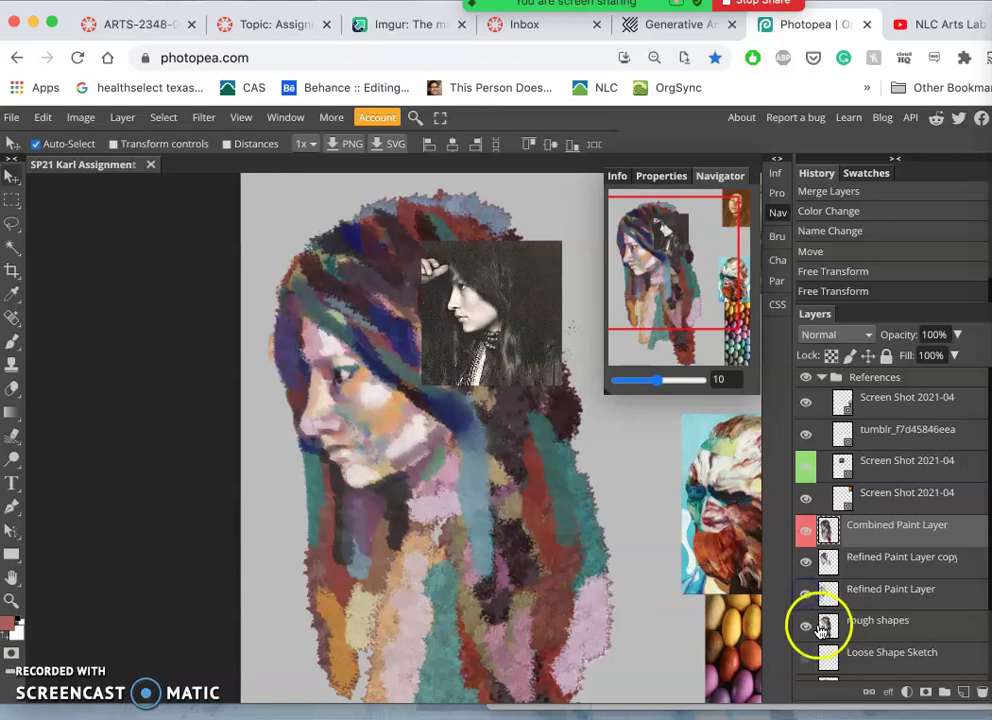
pyautogui.scroll(-2, 815, 622)
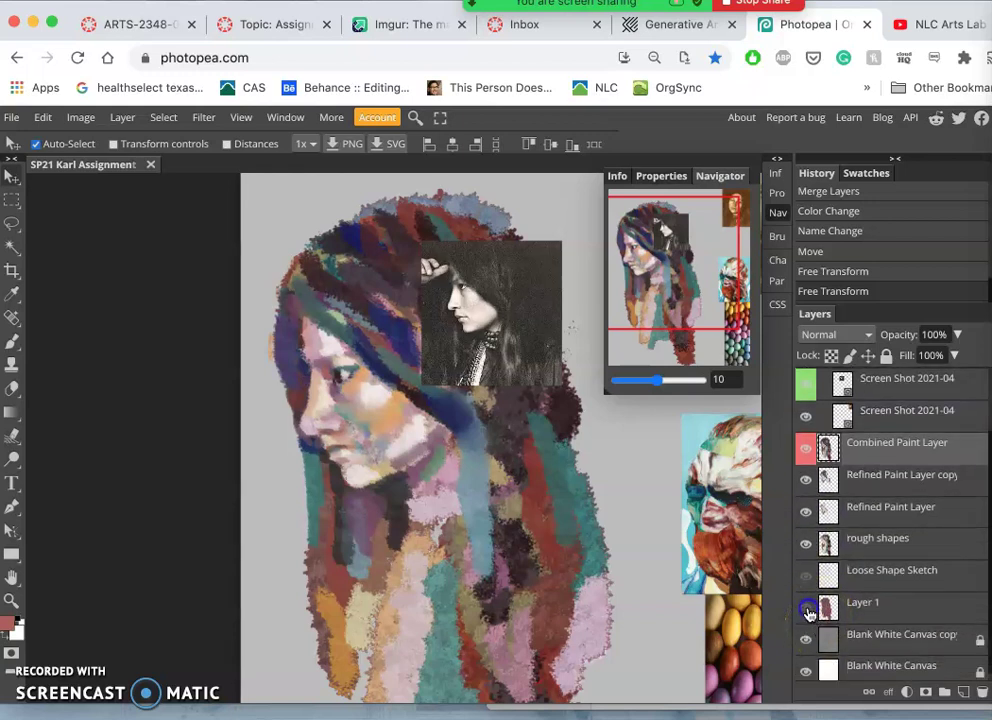
pyautogui.scroll(2, 830, 590)
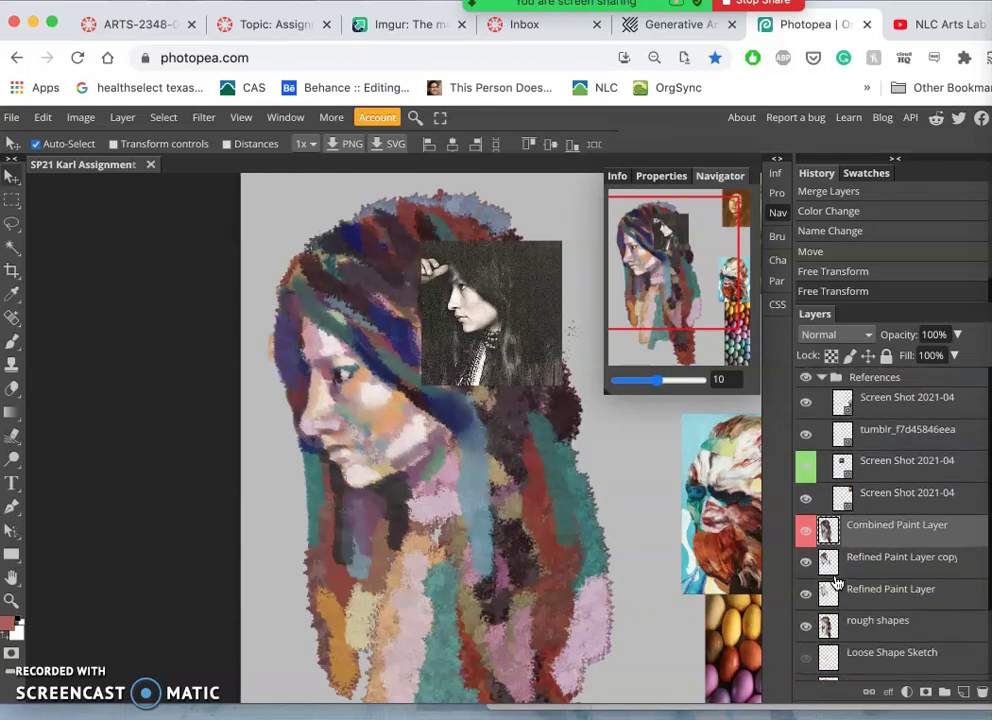
# Toggle the visibility of Combined Paint Layer to compare the warped portrait with the original layers
pyautogui.click(805, 530)
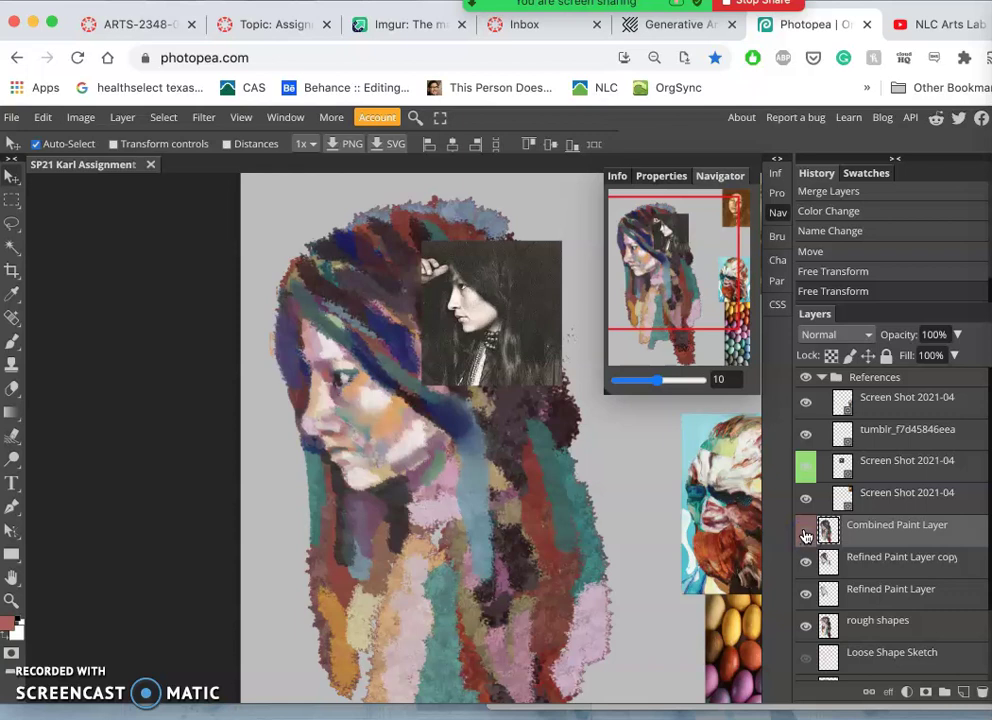
pyautogui.click(806, 533)
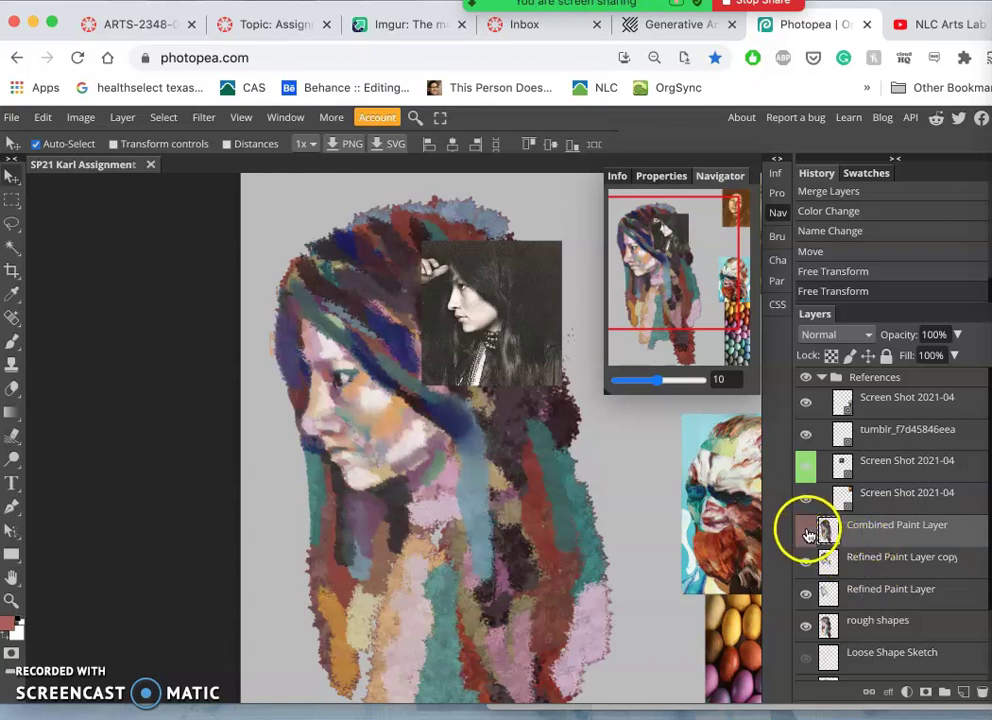
pyautogui.click(807, 534)
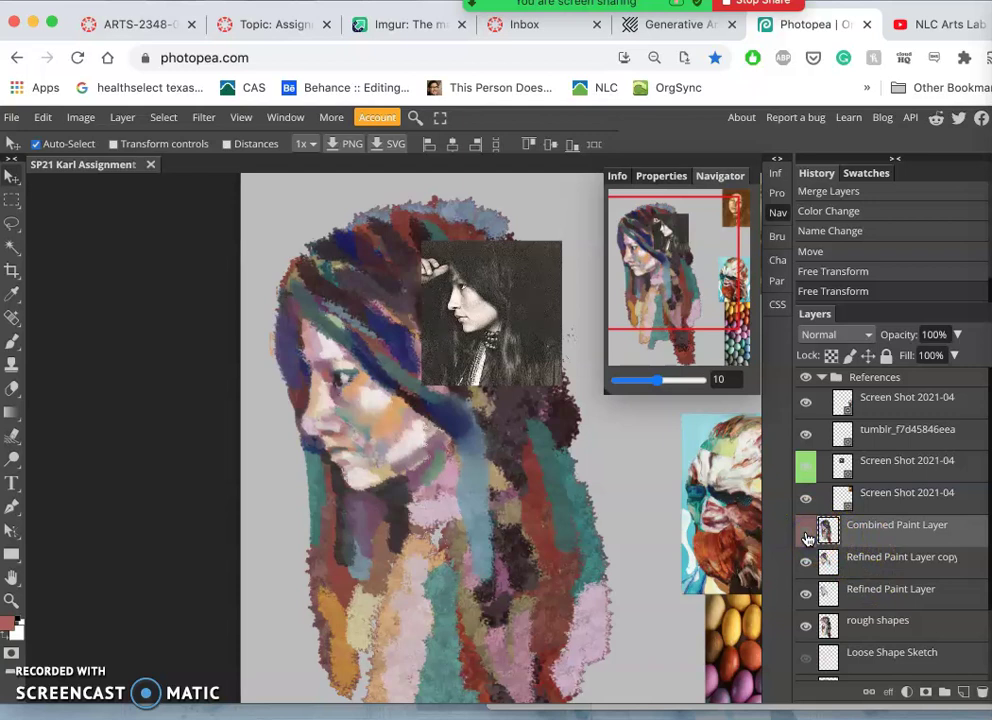
pyautogui.rightClick(807, 537)
pyautogui.click(805, 535)
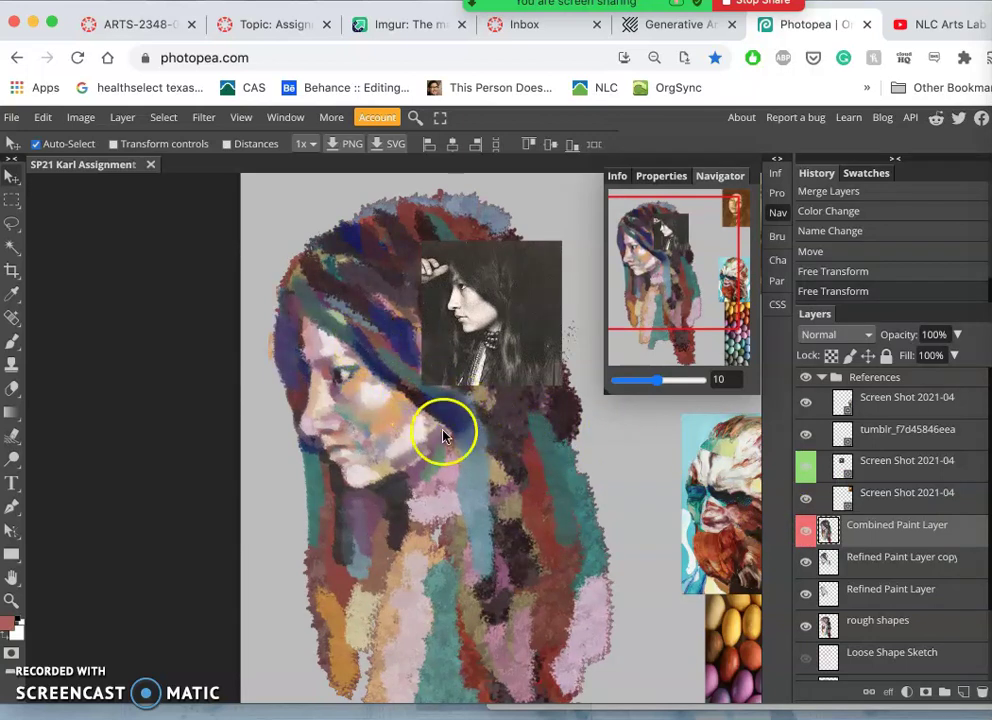
pyautogui.click(806, 532)
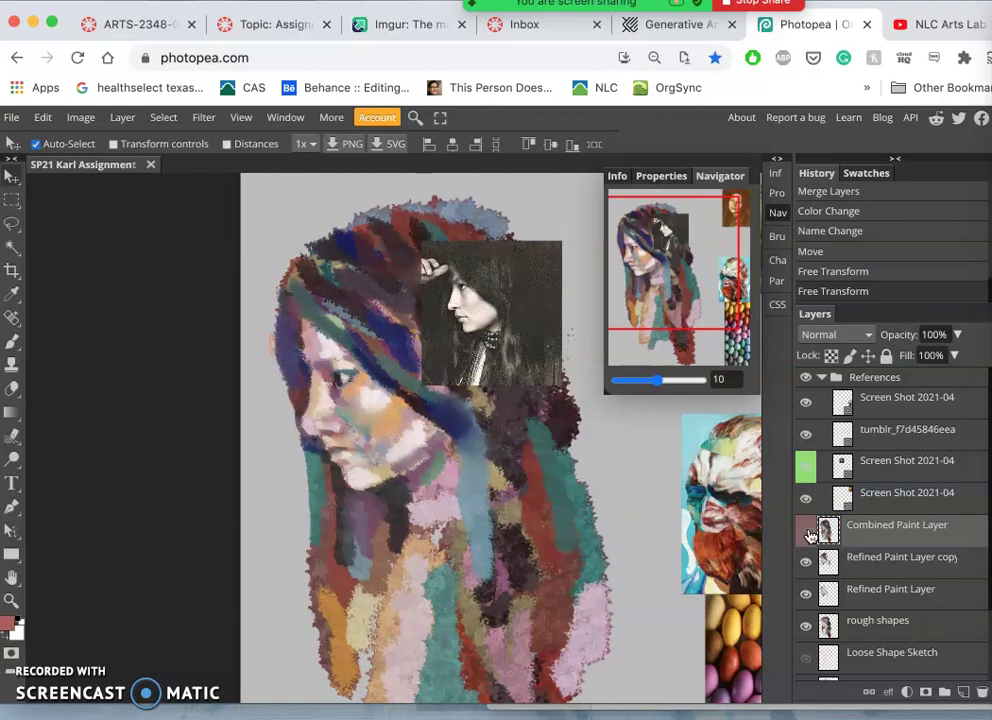
pyautogui.click(808, 532)
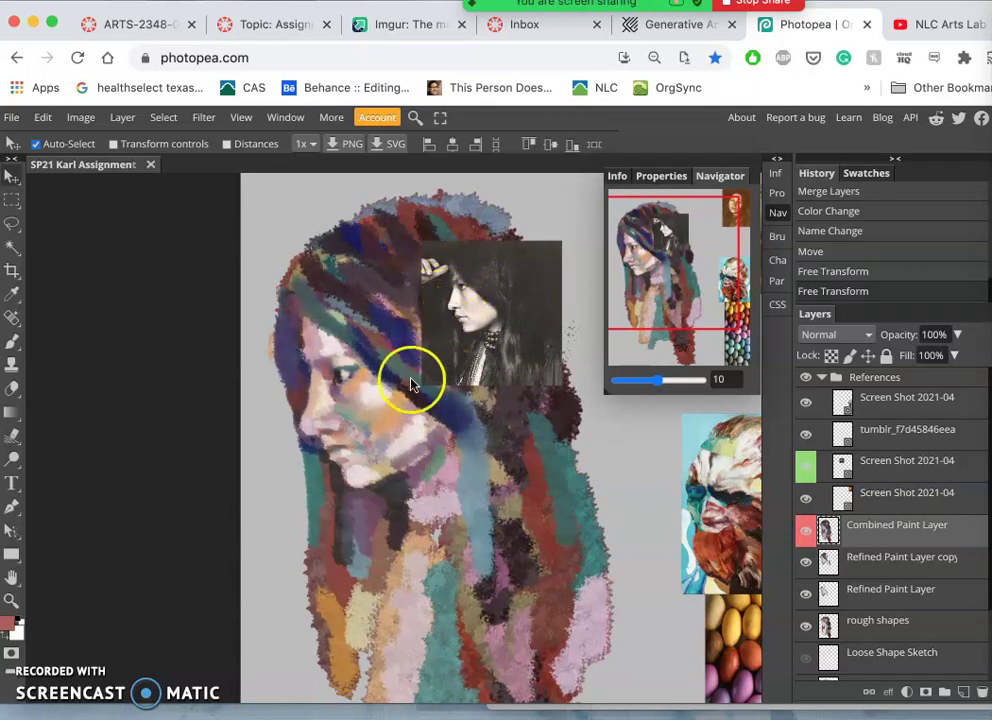
# Lasso the eye area on Combined Paint Layer, copy it to a new layer, and nudge the copy slightly toward the nose
pyautogui.moveTo(318, 444)
pyautogui.mouseDown()
pyautogui.moveTo(317, 434)
pyautogui.moveTo(332, 465)
pyautogui.moveTo(354, 444)
pyautogui.moveTo(343, 376)
pyautogui.moveTo(332, 381)
pyautogui.moveTo(348, 407)
pyautogui.mouseUp()
pyautogui.press('super+plus')
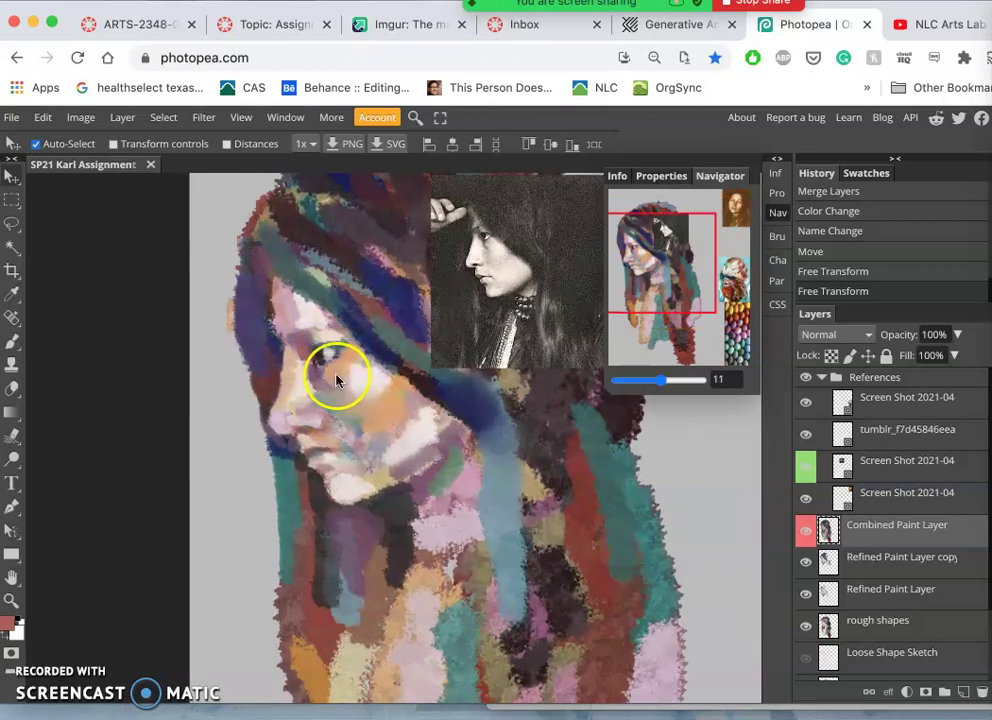
pyautogui.click(12, 223)
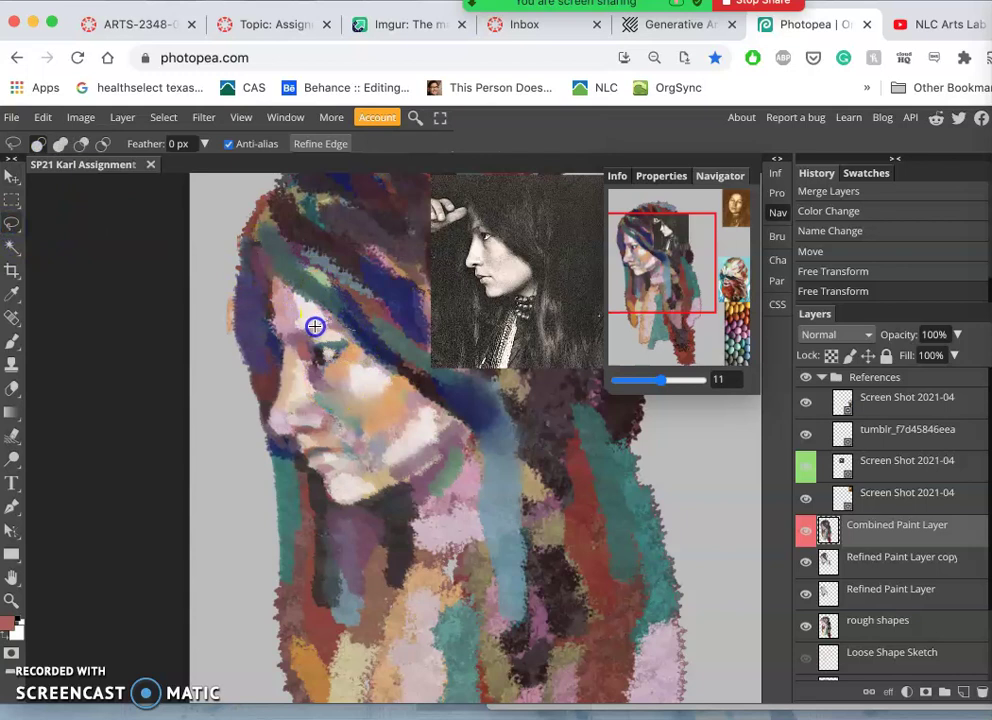
pyautogui.moveTo(312, 326)
pyautogui.mouseDown()
pyautogui.moveTo(298, 330)
pyautogui.moveTo(302, 362)
pyautogui.moveTo(334, 396)
pyautogui.moveTo(356, 356)
pyautogui.moveTo(348, 336)
pyautogui.mouseUp()
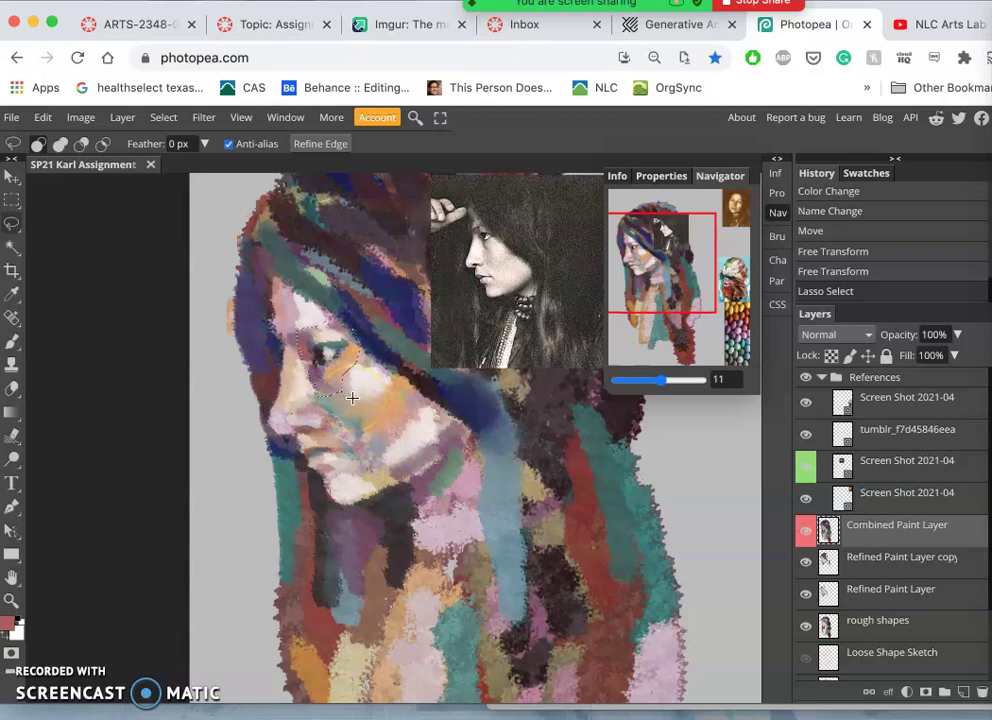
pyautogui.hotkey('ctrl', 'j')
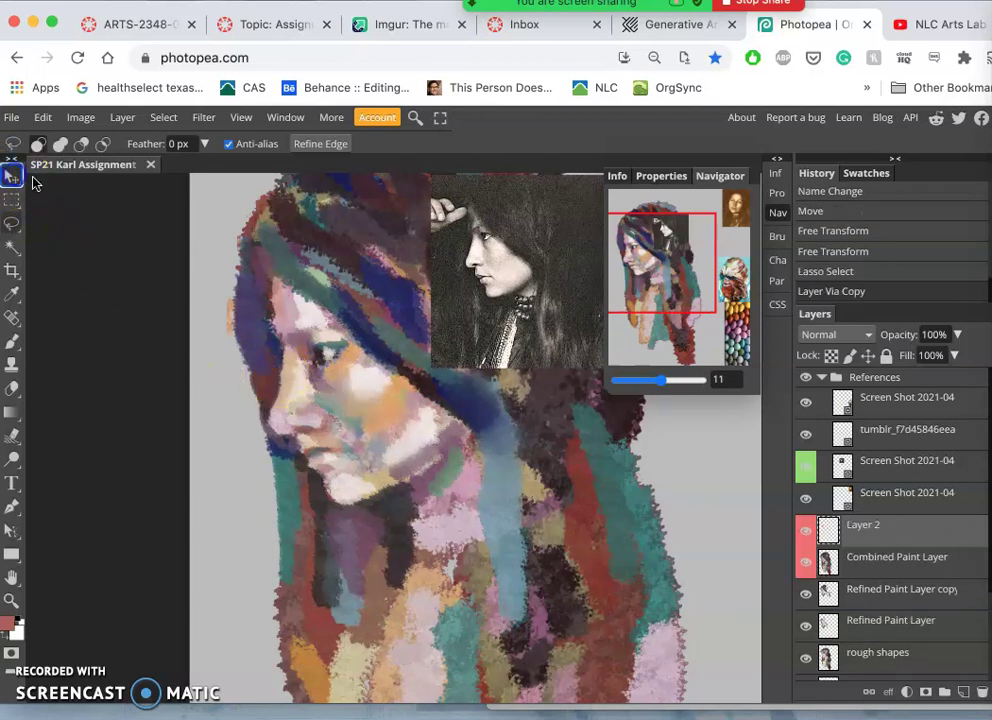
pyautogui.press('v')
pyautogui.moveTo(335, 349)
pyautogui.mouseDown()
pyautogui.moveTo(327, 355)
pyautogui.moveTo(328, 343)
pyautogui.mouseUp()
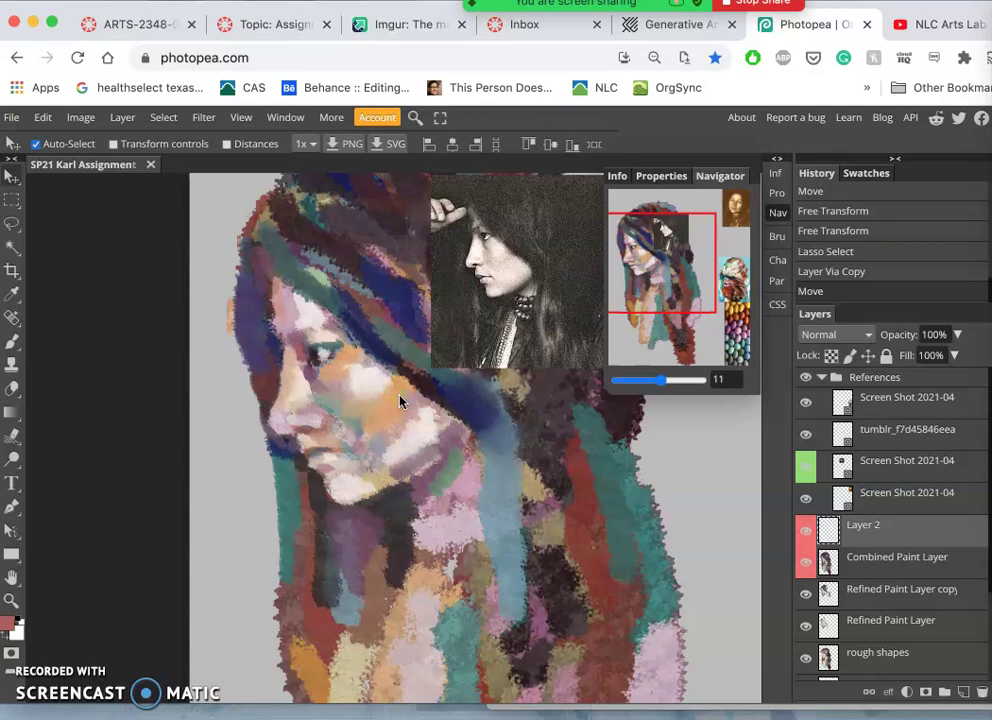
# Warp the copied eye piece to reshape the eye, apply the transform, and toggle Layer 2's visibility to compare
pyautogui.hotkey('ctrl', 't')
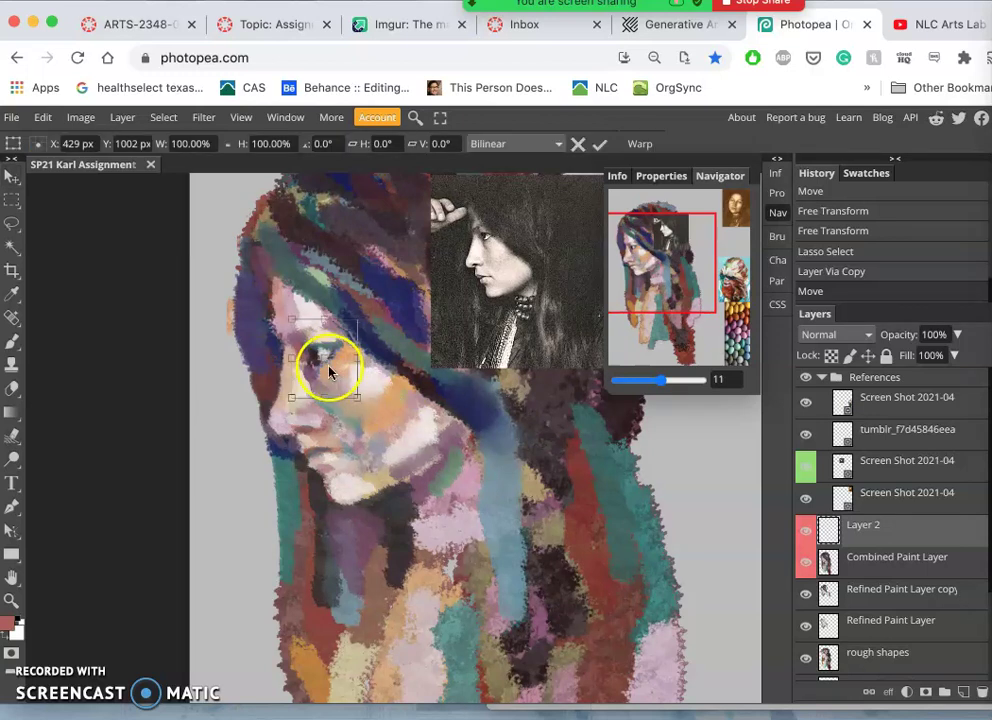
pyautogui.rightClick(326, 367)
pyautogui.click(376, 501)
pyautogui.moveTo(337, 370); pyautogui.dragTo(326, 367)
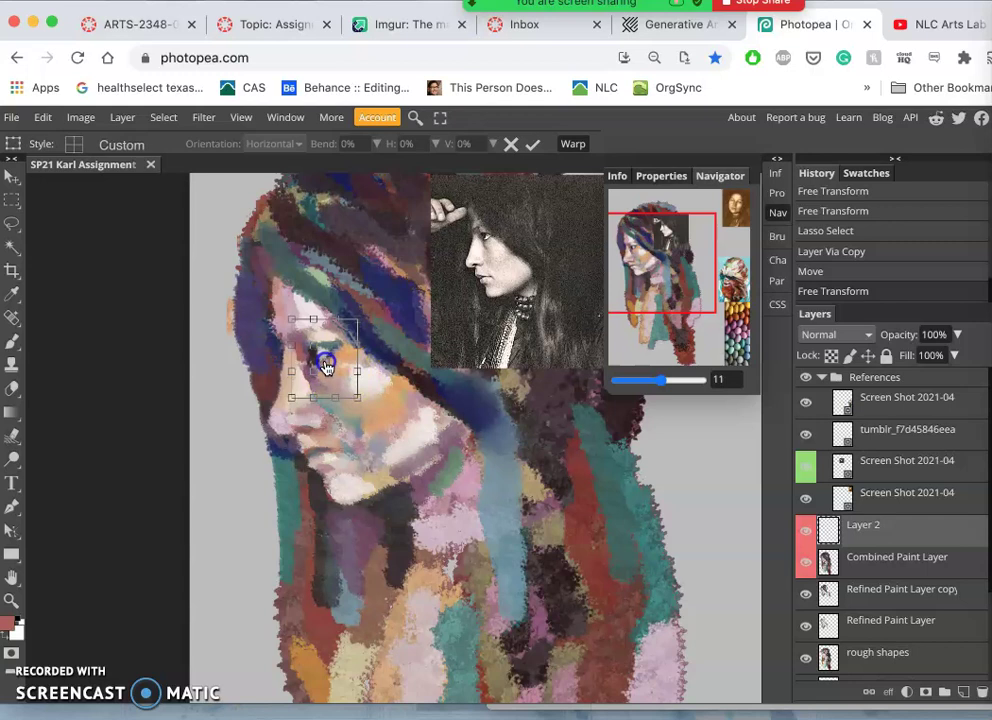
pyautogui.moveTo(325, 366); pyautogui.dragTo(311, 327)
pyautogui.moveTo(358, 398); pyautogui.dragTo(395, 411)
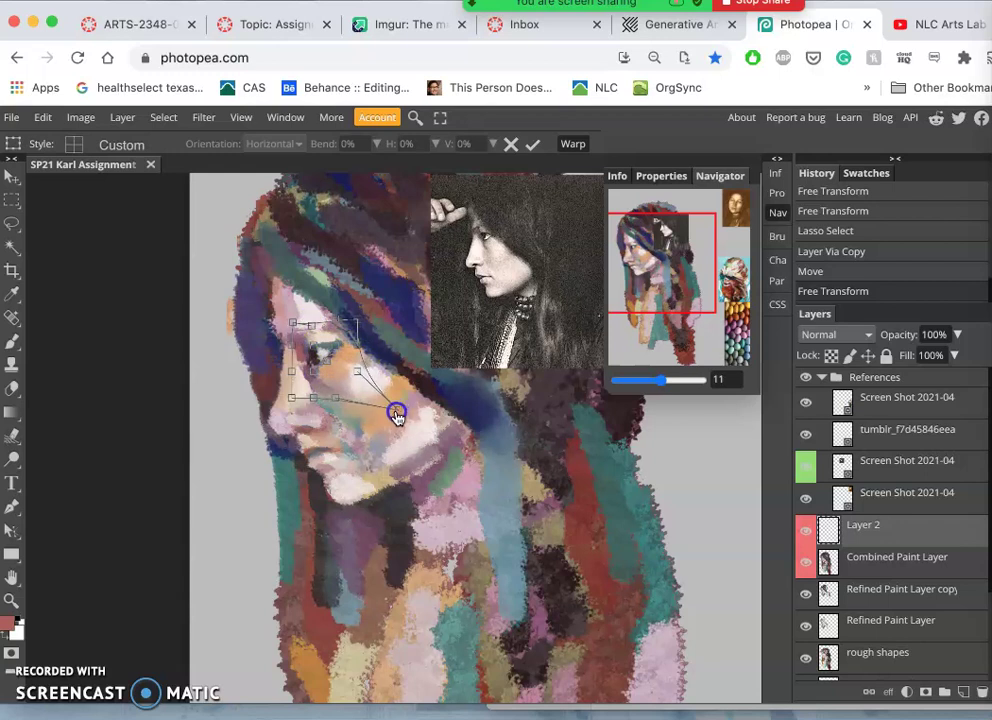
pyautogui.click(376, 345)
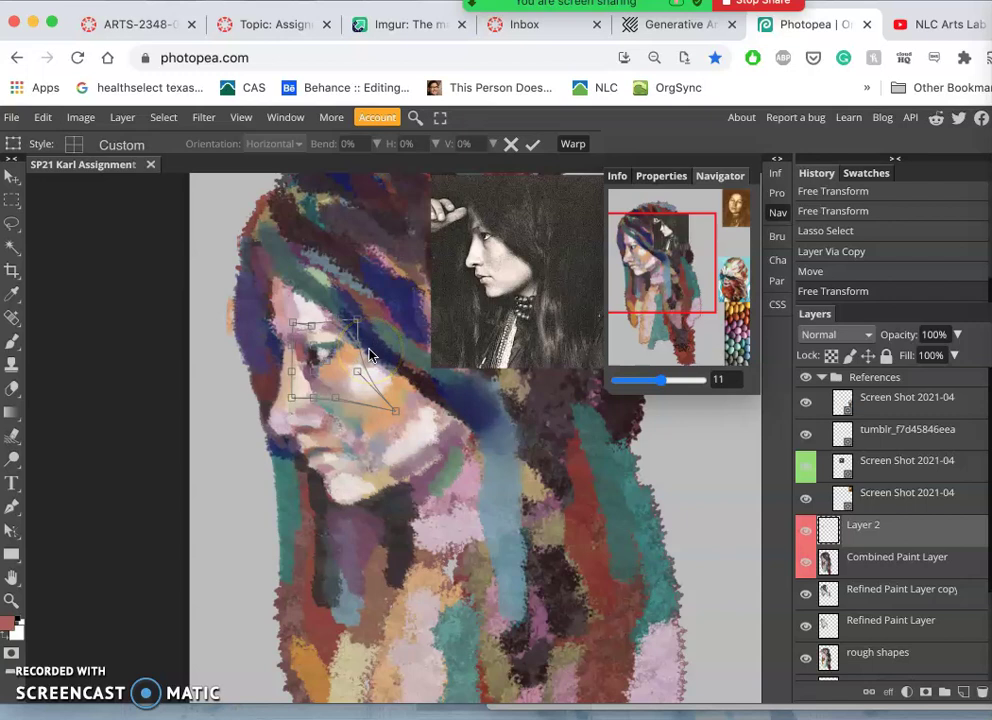
pyautogui.click(12, 226)
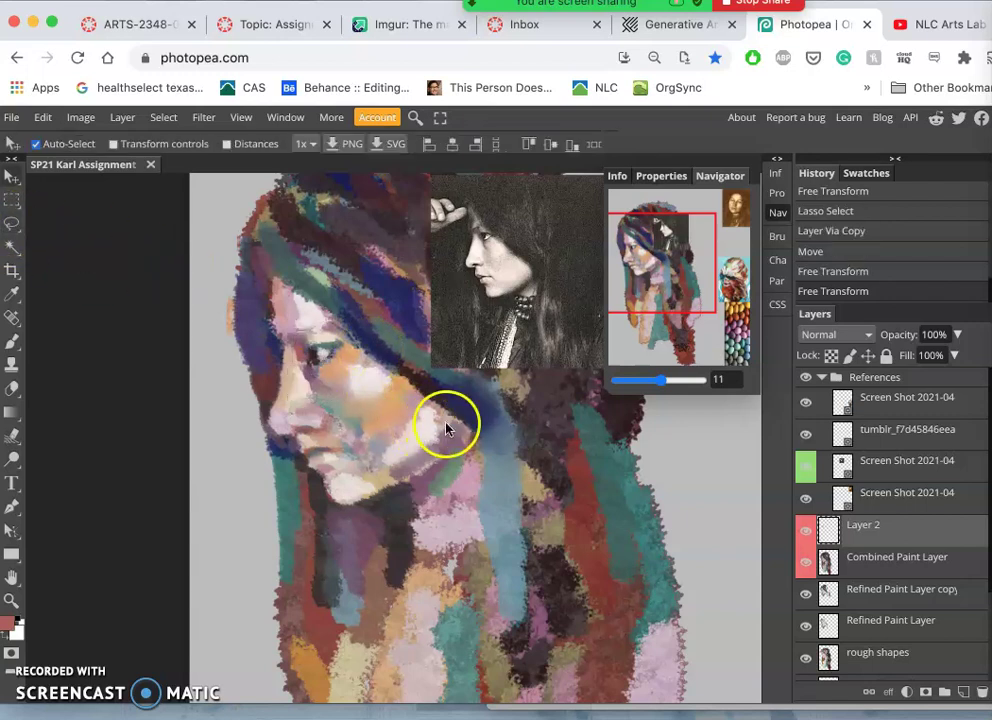
pyautogui.click(807, 532)
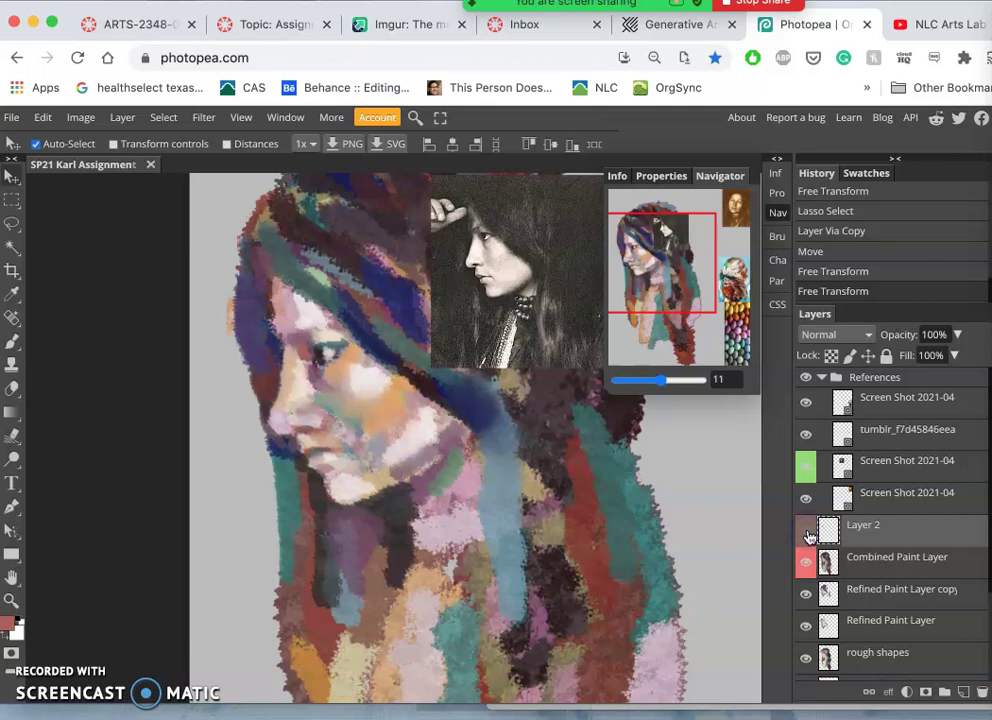
pyautogui.click(807, 532)
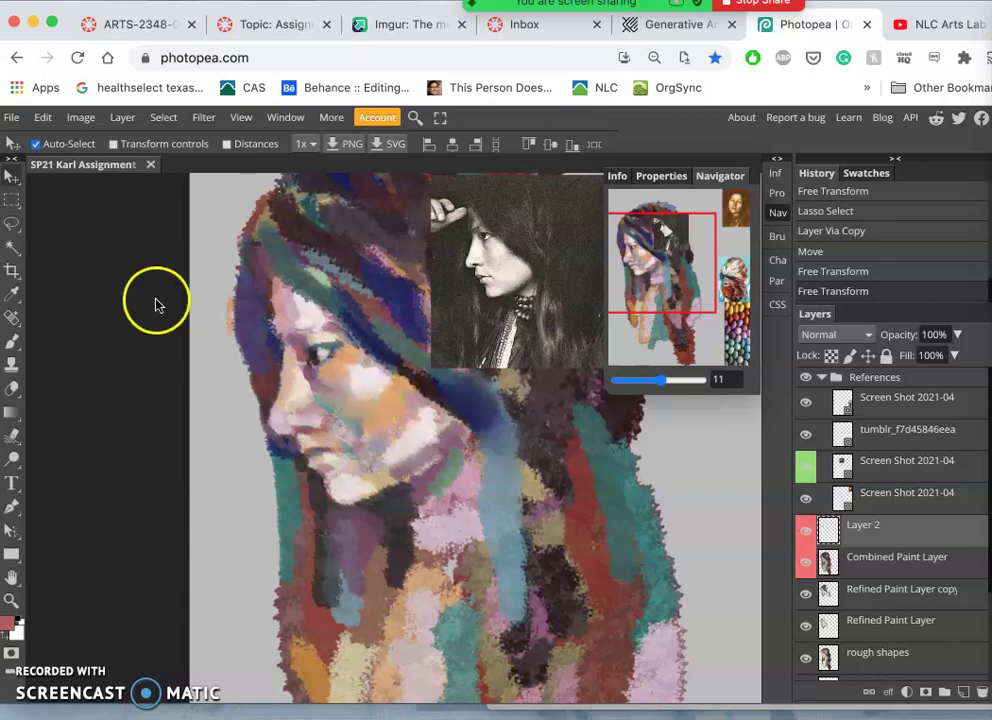
# Lasso the nostril area on Combined Paint Layer and copy the selection to a new layer
pyautogui.click(12, 223)
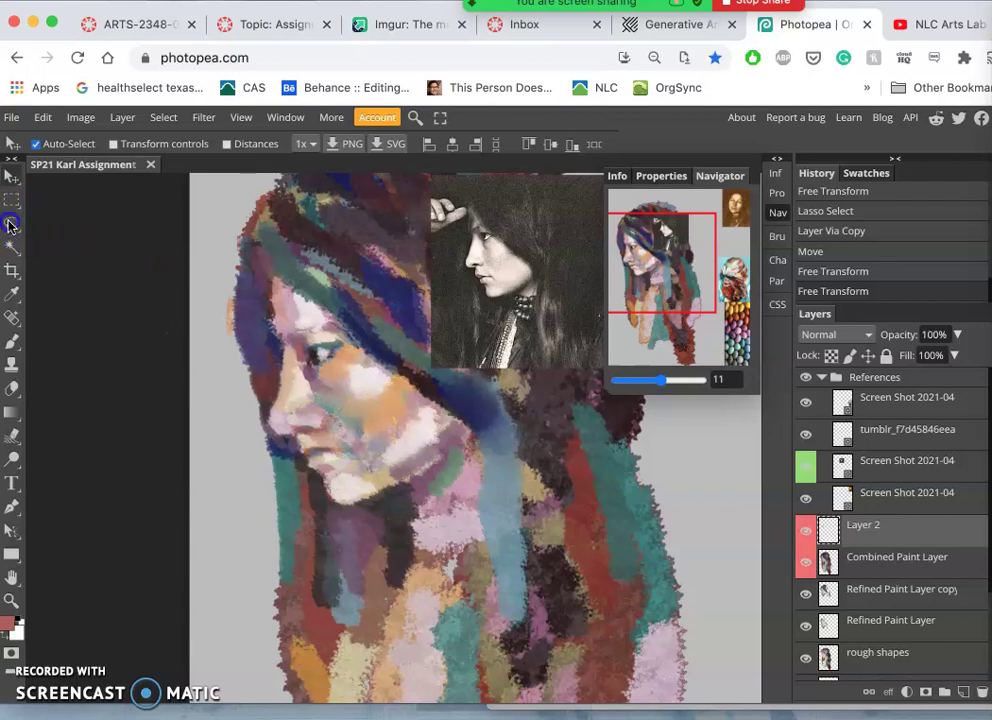
pyautogui.click(890, 574)
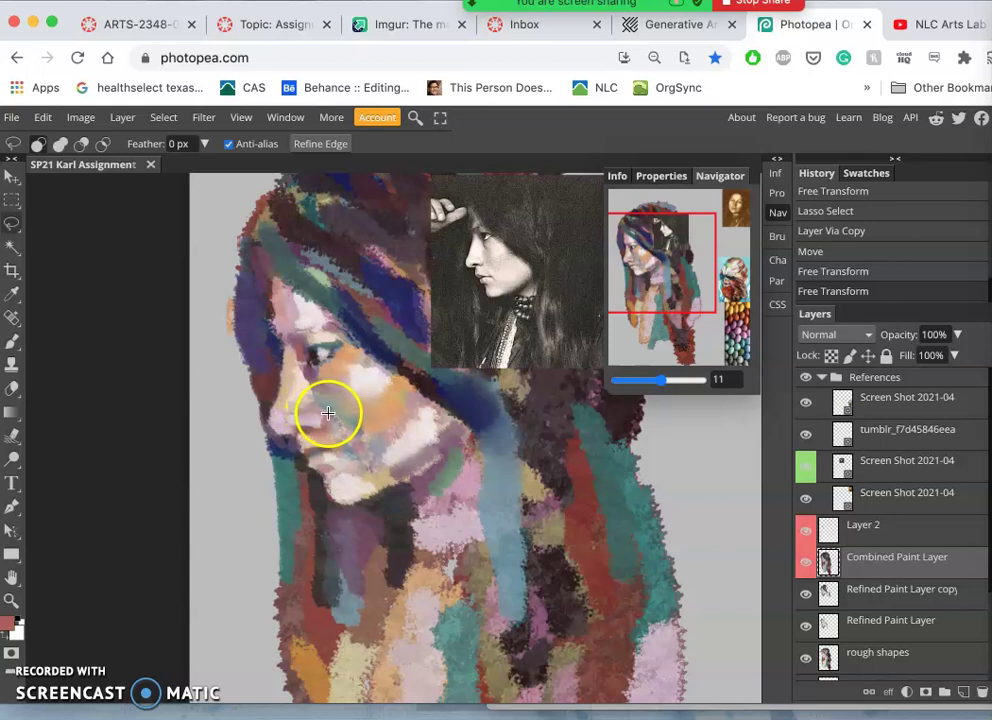
pyautogui.moveTo(328, 411)
pyautogui.mouseDown()
pyautogui.moveTo(310, 419)
pyautogui.moveTo(317, 430)
pyautogui.moveTo(337, 416)
pyautogui.moveTo(323, 405)
pyautogui.moveTo(306, 410)
pyautogui.moveTo(314, 431)
pyautogui.mouseUp()
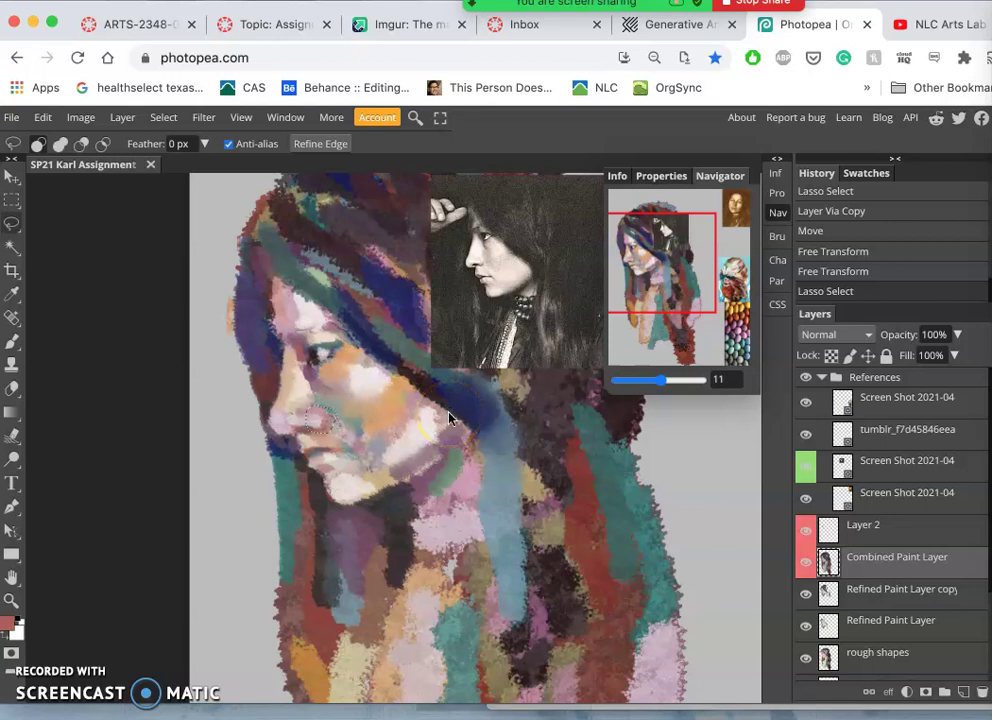
pyautogui.press('super+j')
pyautogui.click(437, 402)
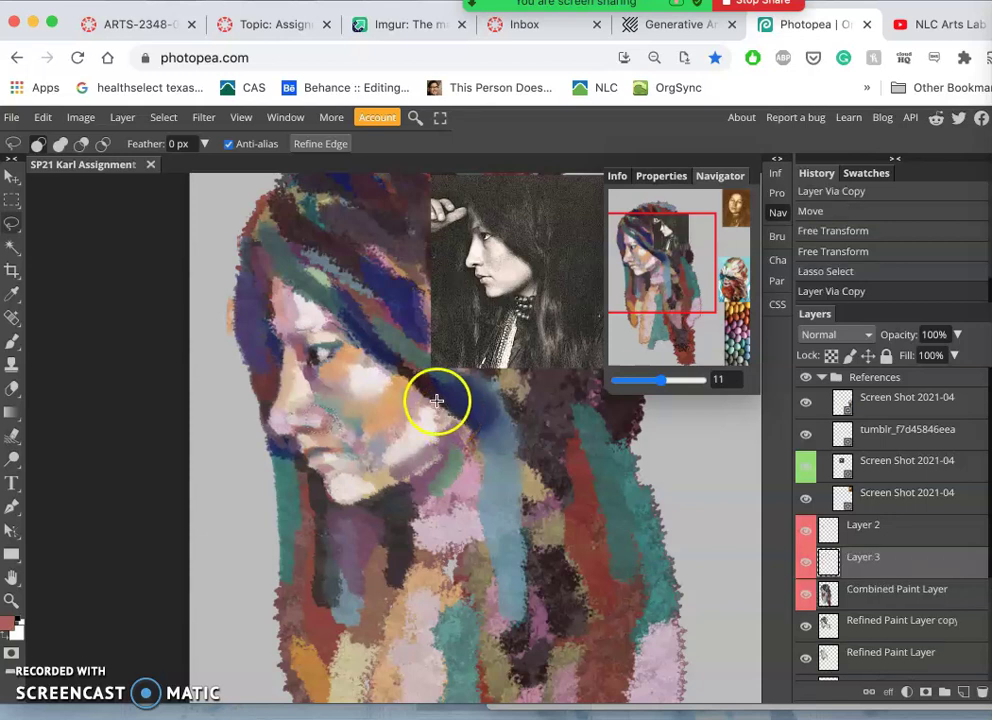
# Free-transform the copied nostril piece to refit it to the nose, apply the change, and check Layer 3 against the original
pyautogui.press('super+t')
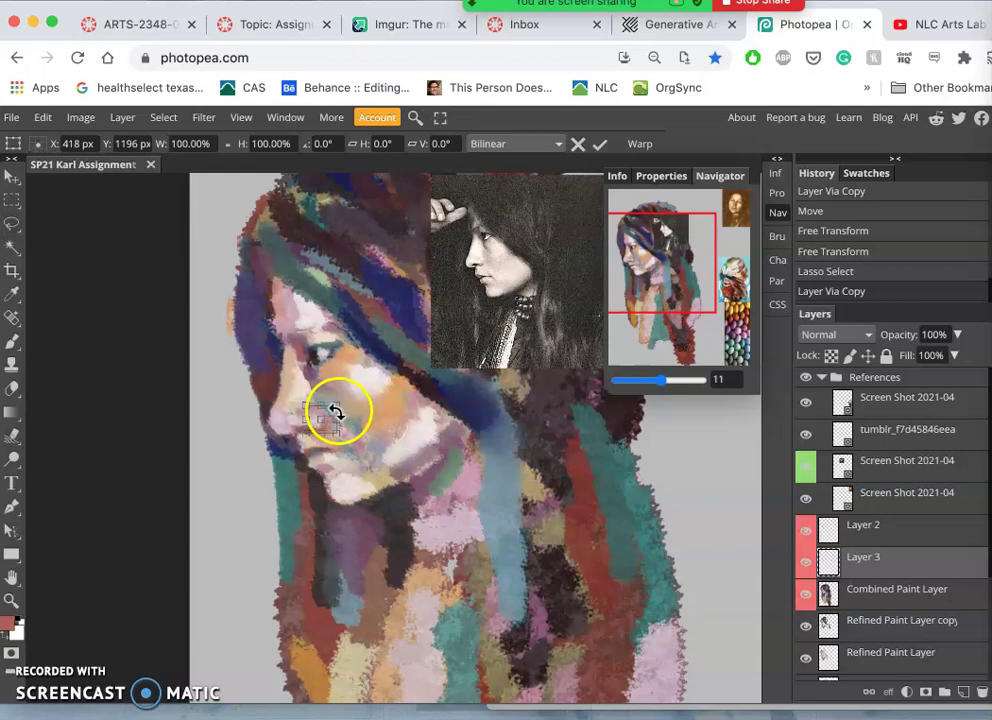
pyautogui.moveTo(338, 407); pyautogui.dragTo(304, 405)
pyautogui.press('Return')
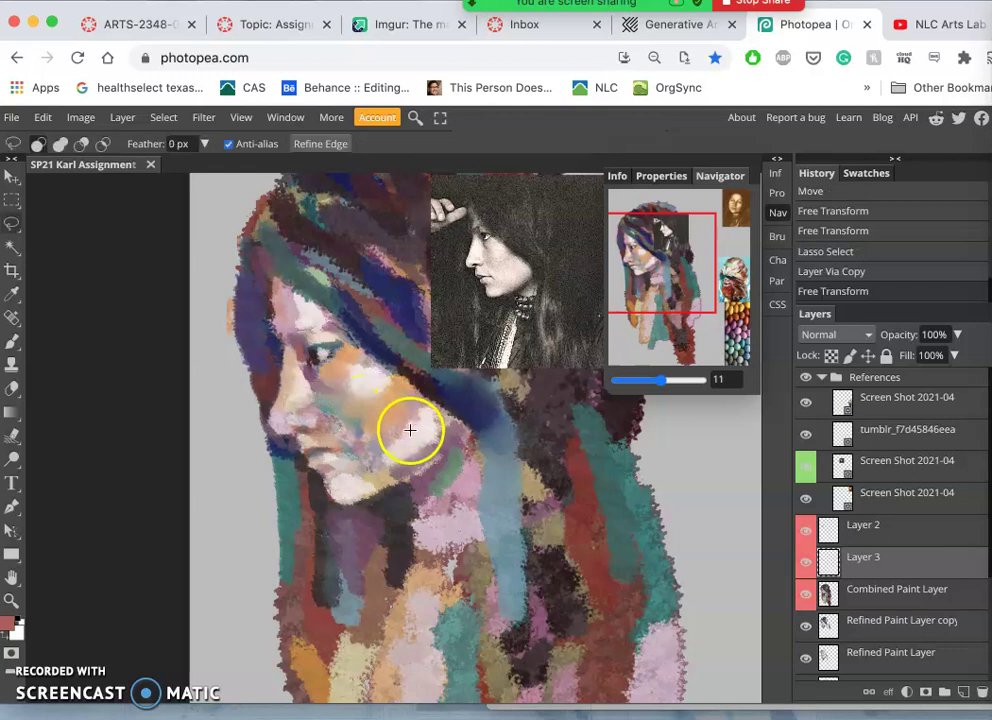
pyautogui.click(802, 567)
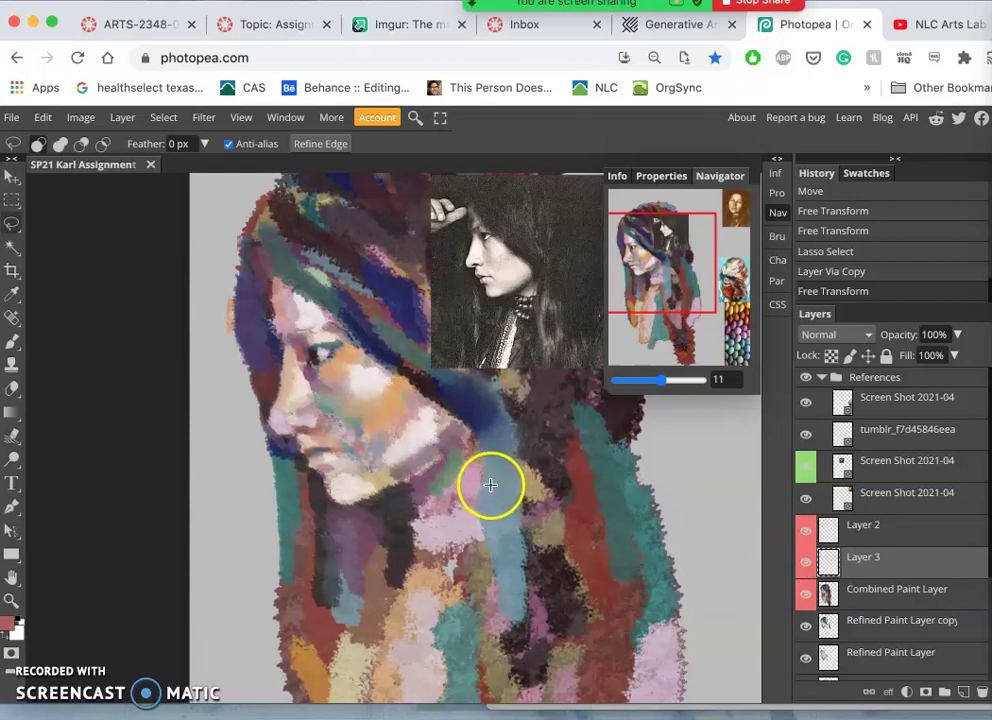
# Select Layer 2 and brush a thin dark stroke along the outer edge of the nose tip
pyautogui.scroll(3, 487, 483)
pyautogui.scroll(2, 485, 476)
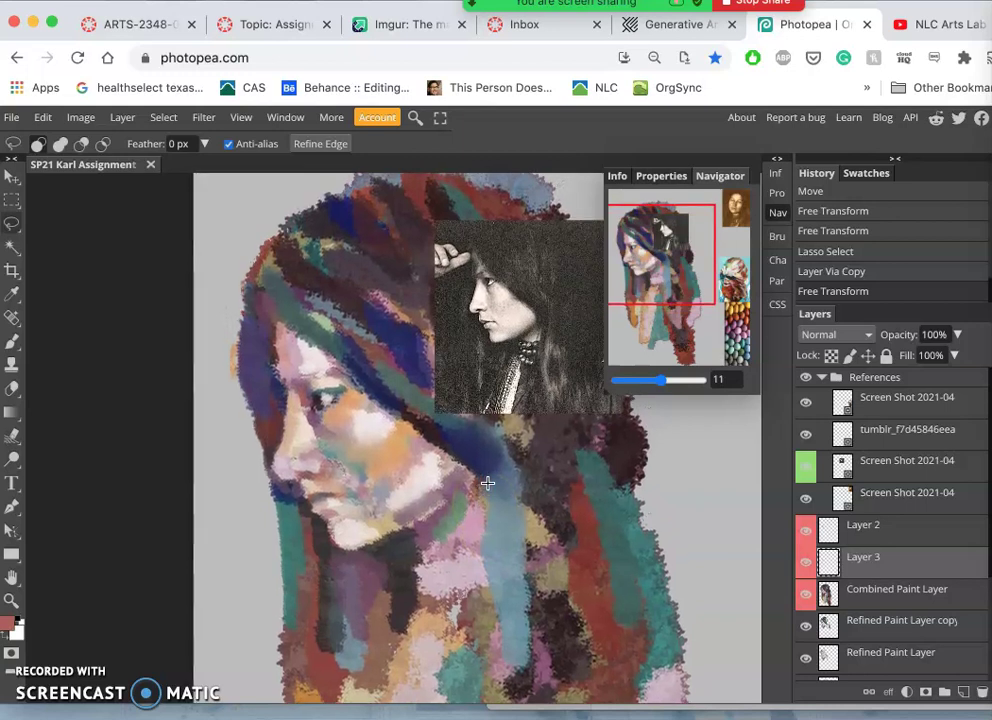
pyautogui.click(887, 540)
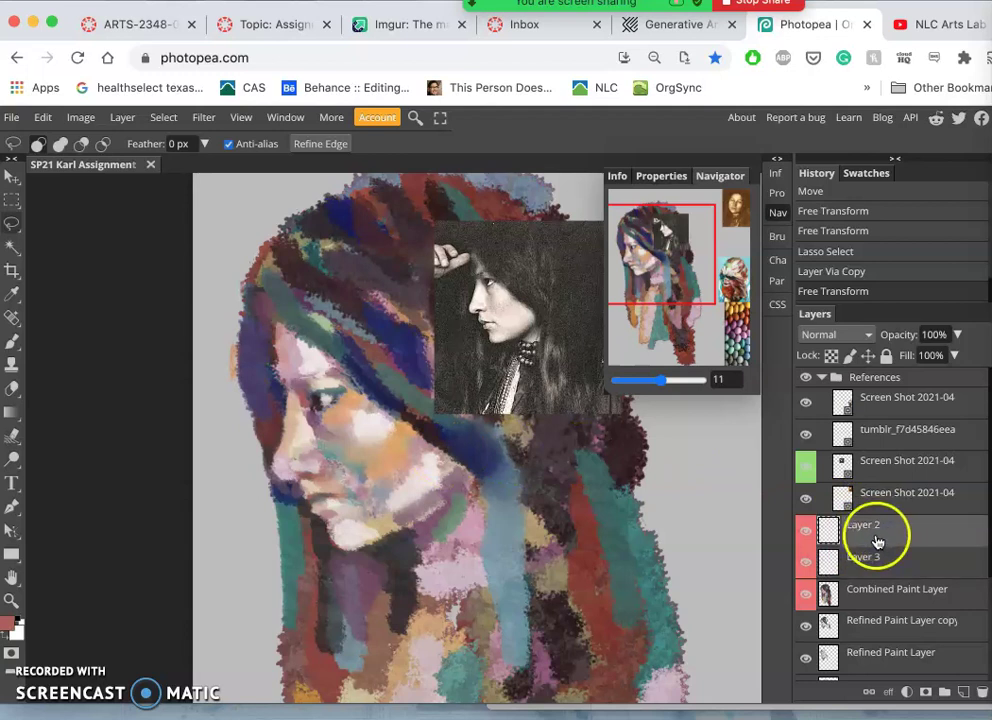
pyautogui.click(12, 341)
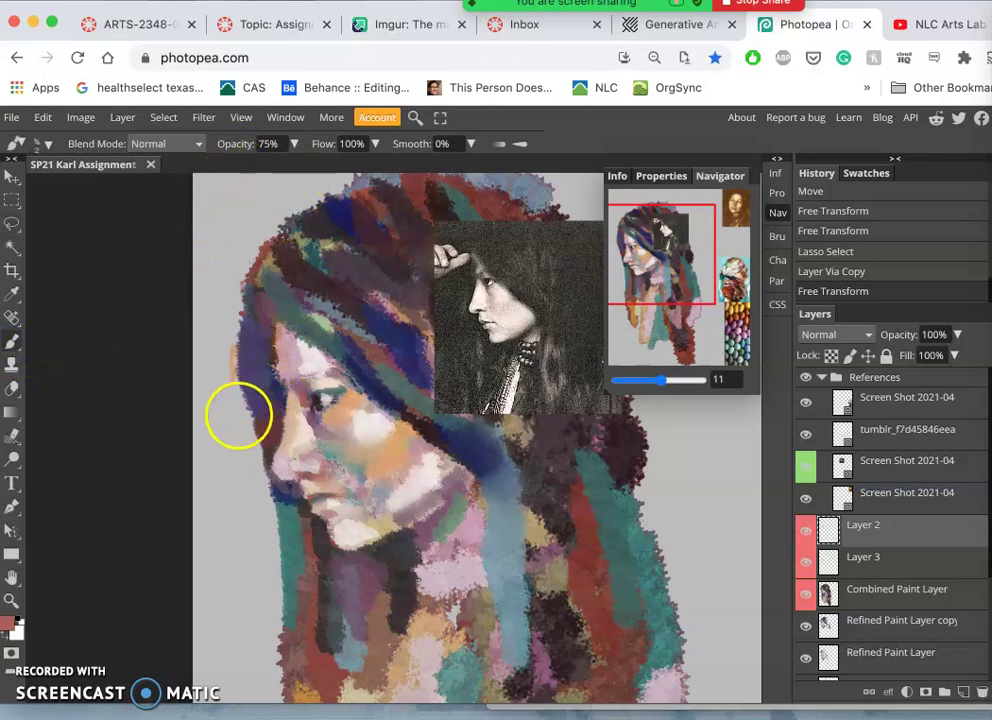
pyautogui.moveTo(275, 490)
pyautogui.mouseDown()
pyautogui.moveTo(354, 365)
pyautogui.moveTo(385, 355)
pyautogui.moveTo(310, 476)
pyautogui.moveTo(316, 528)
pyautogui.mouseUp()
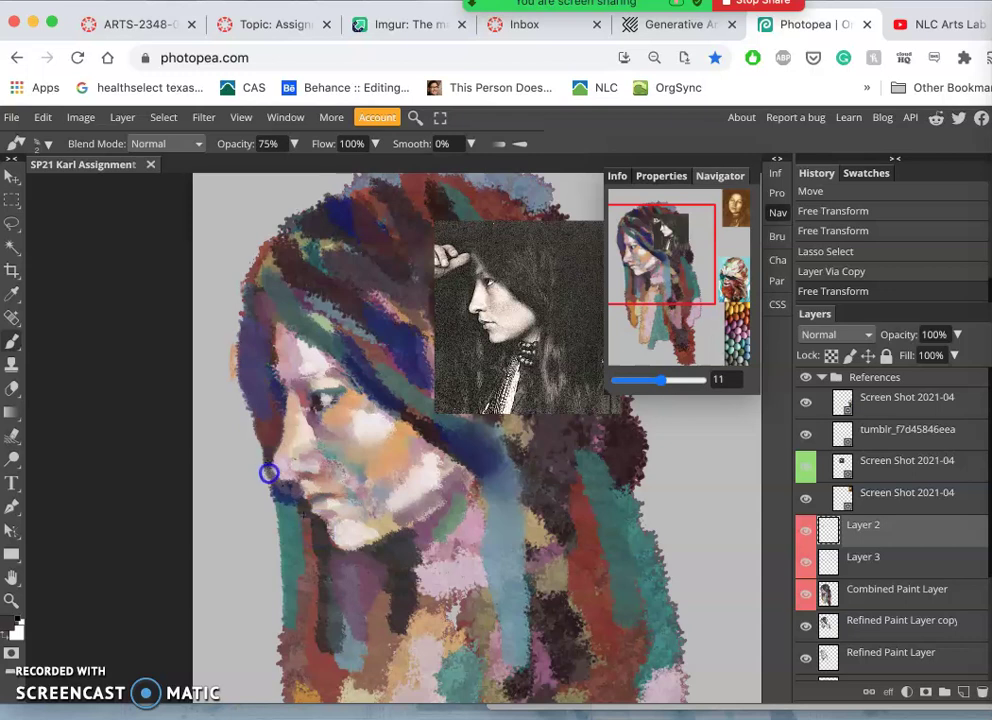
pyautogui.moveTo(270, 482); pyautogui.dragTo(265, 454)
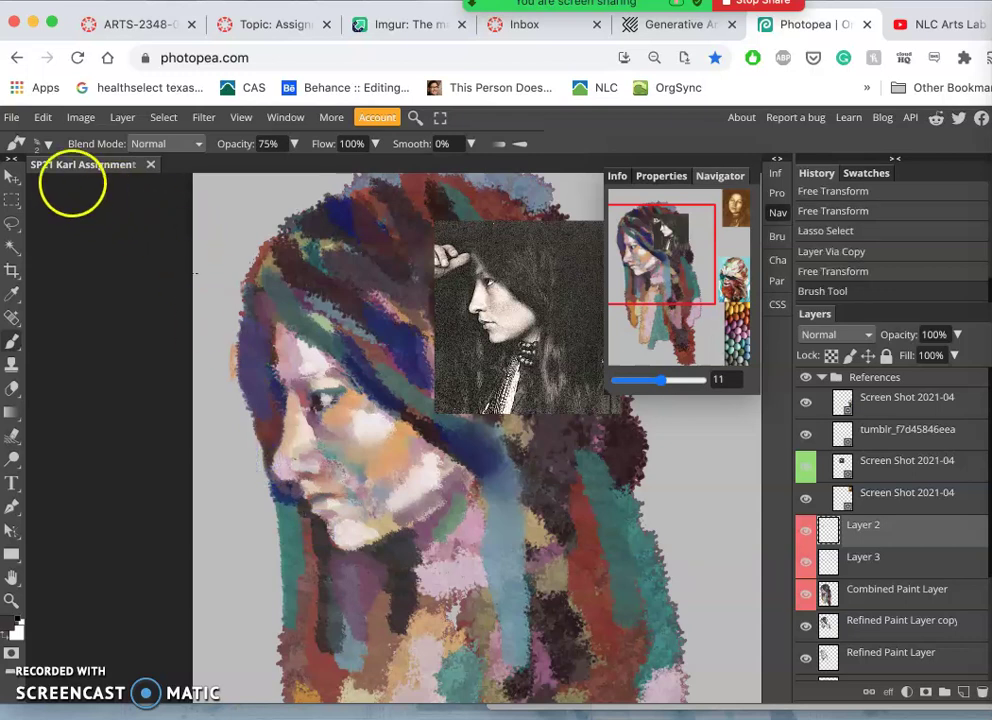
# Set the brush size to 43 px and paint dark strokes along the hair edge beside the nose, undoing unwanted ones
pyautogui.click(42, 144)
pyautogui.moveTo(102, 190); pyautogui.dragTo(93, 186)
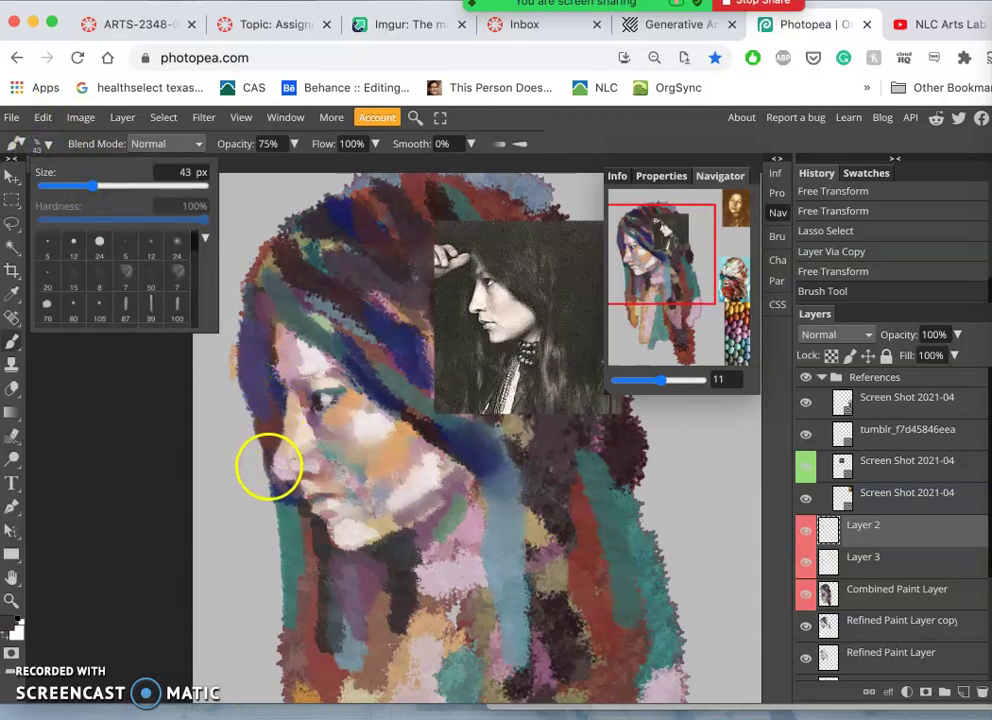
pyautogui.click(270, 470)
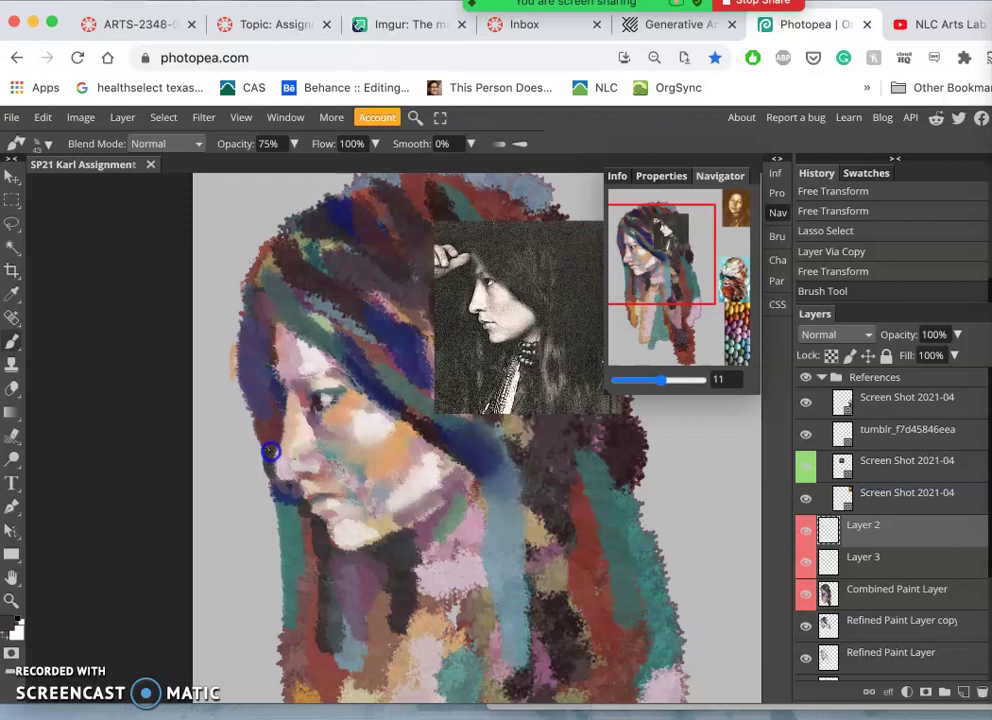
pyautogui.moveTo(271, 447); pyautogui.dragTo(280, 456)
pyautogui.press('super+z')
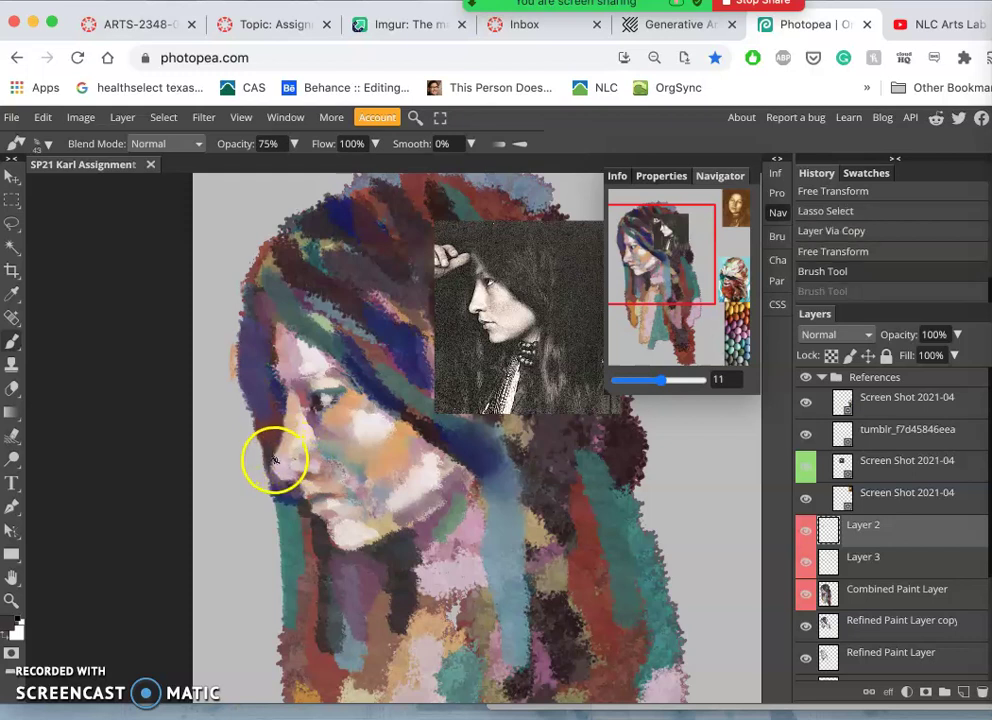
pyautogui.moveTo(275, 450); pyautogui.dragTo(275, 451)
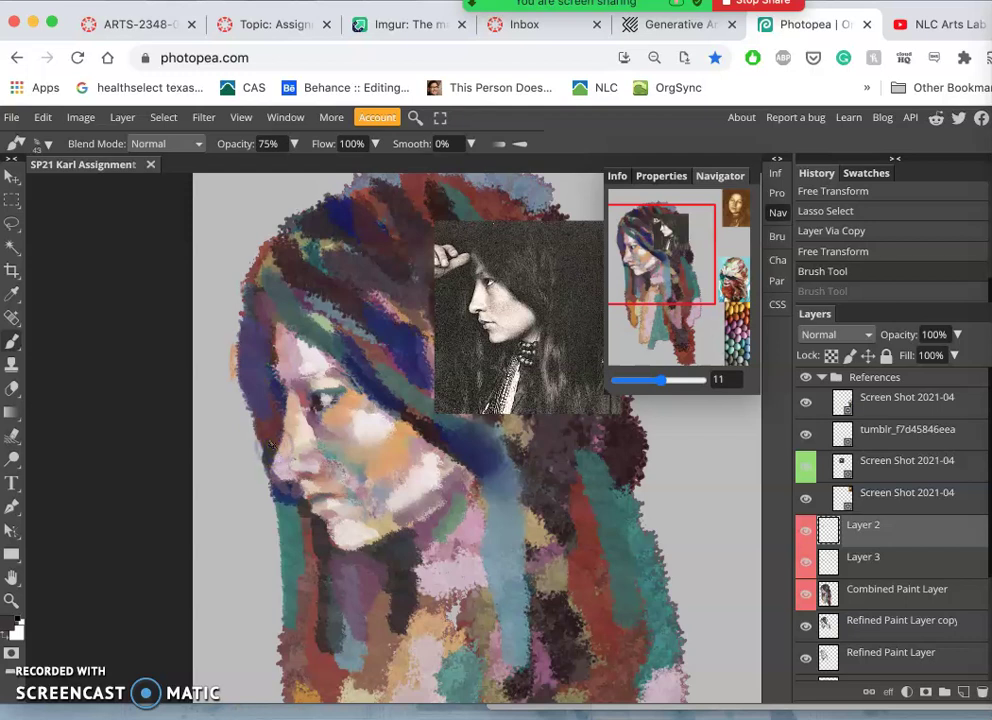
pyautogui.click(273, 446)
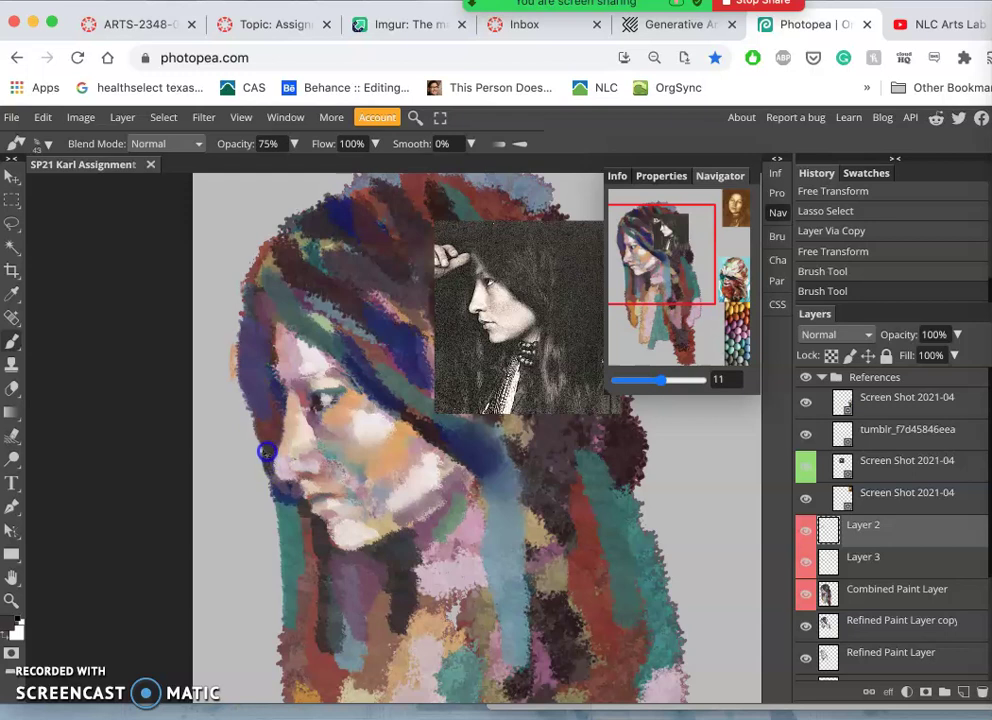
pyautogui.moveTo(265, 449)
pyautogui.mouseDown()
pyautogui.moveTo(292, 520)
pyautogui.moveTo(277, 483)
pyautogui.mouseUp()
pyautogui.hotkey('ctrl', 'z')
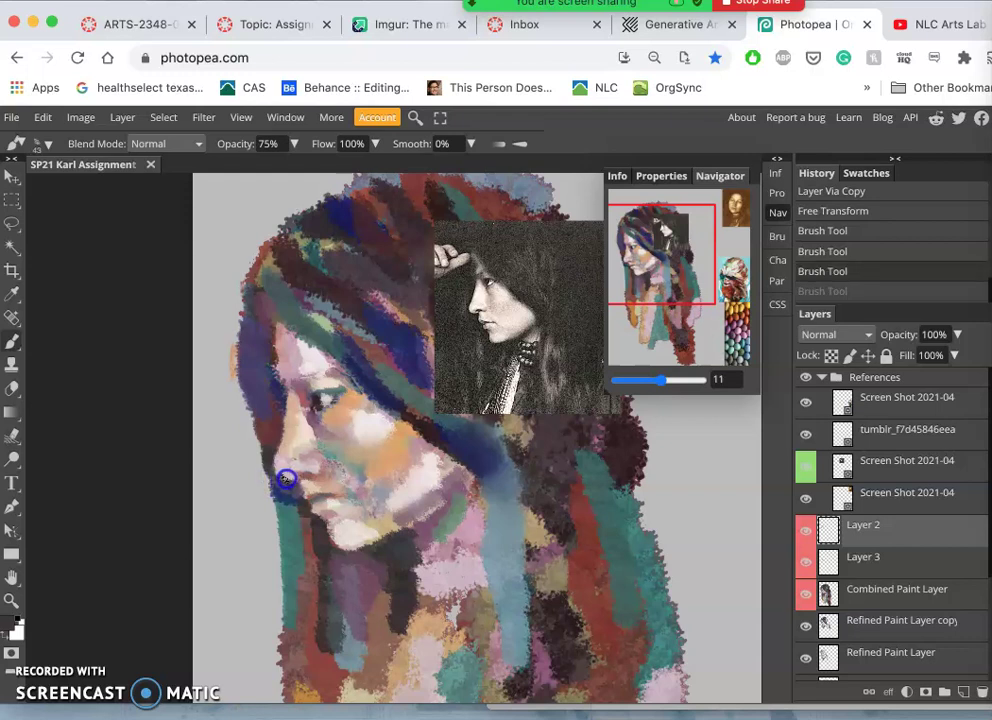
# Redo the dark stroke beneath the nose tip until it defines the nose's underside
pyautogui.moveTo(291, 479); pyautogui.dragTo(279, 482)
pyautogui.hotkey('ctrl', 'z')
pyautogui.moveTo(288, 480); pyautogui.dragTo(279, 506)
pyautogui.press('super+z')
pyautogui.moveTo(288, 476); pyautogui.dragTo(294, 566)
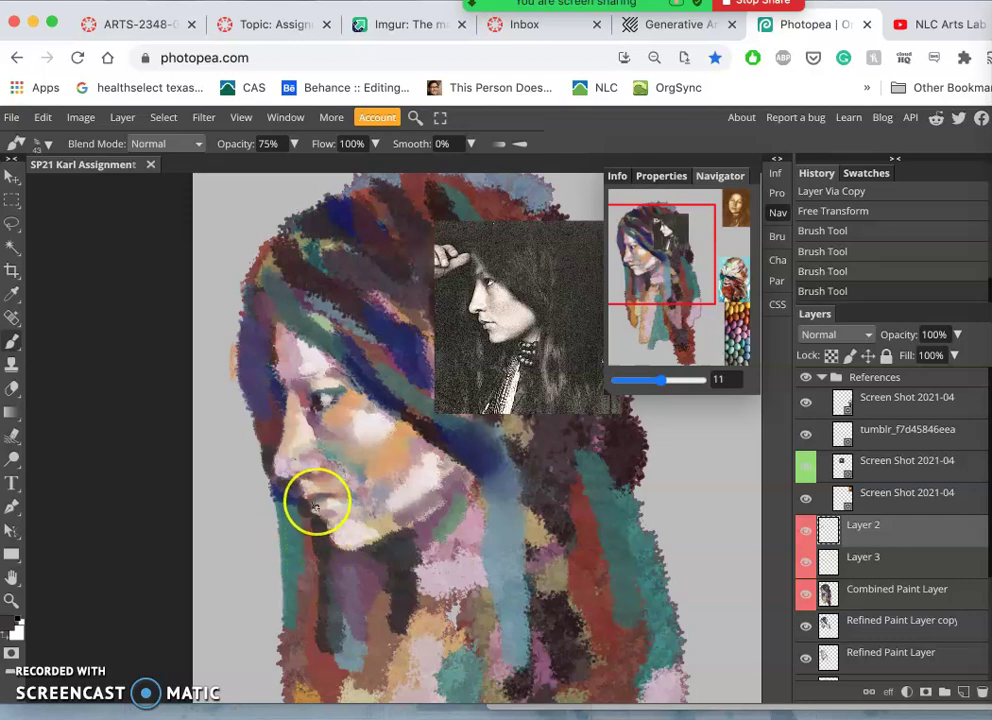
# Erase at 41% opacity with a 23 px eraser along the underside of the nose tip and the side of the nose
pyautogui.scroll(5, 316, 505)
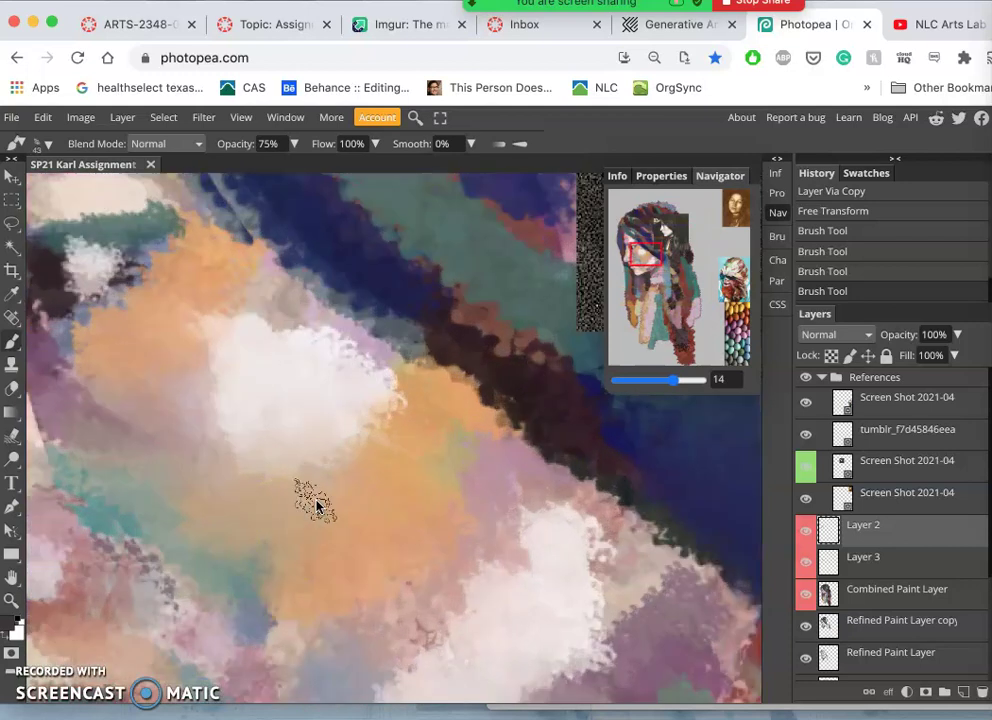
pyautogui.hscroll(-5, 232, 497)
pyautogui.scroll(-3, 232, 497)
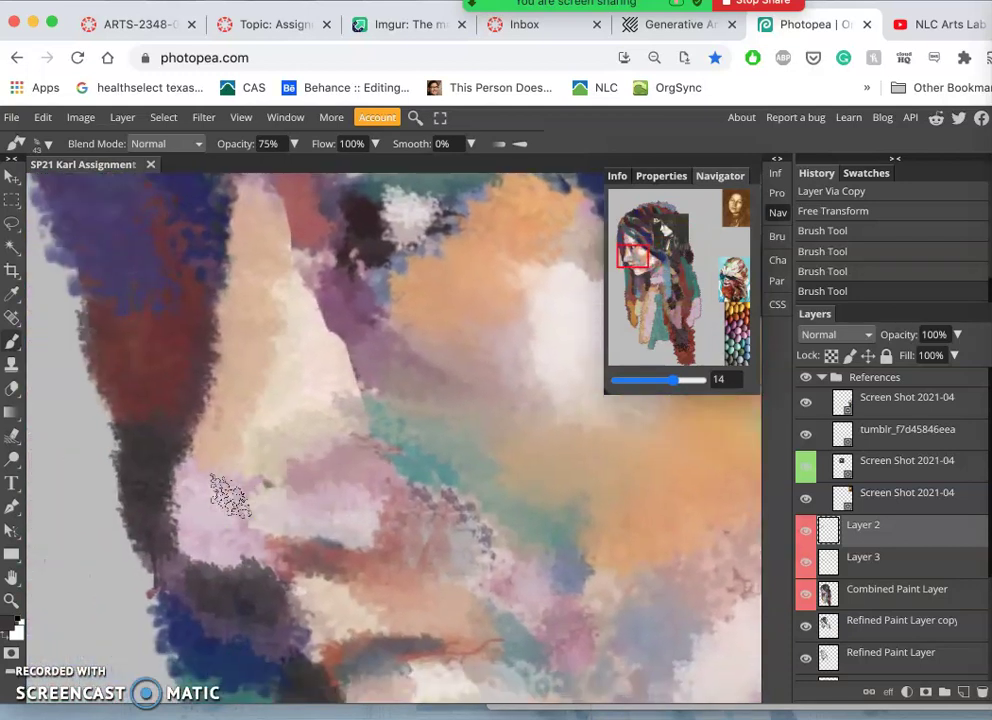
pyautogui.click(12, 388)
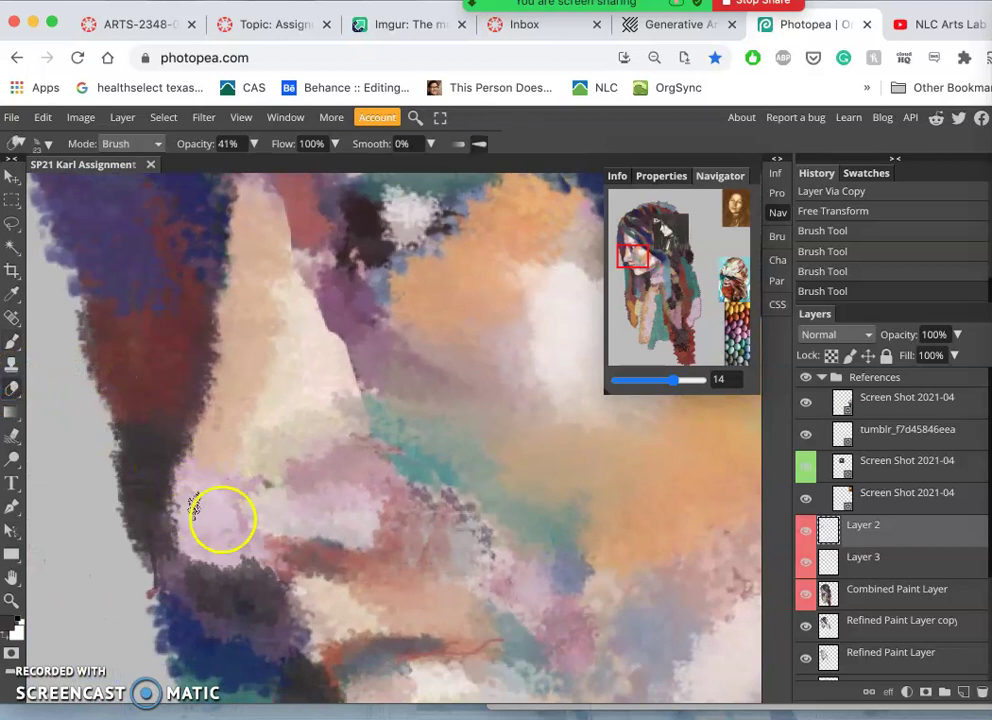
pyautogui.moveTo(230, 545)
pyautogui.mouseDown()
pyautogui.moveTo(237, 558)
pyautogui.moveTo(279, 557)
pyautogui.moveTo(268, 551)
pyautogui.mouseUp()
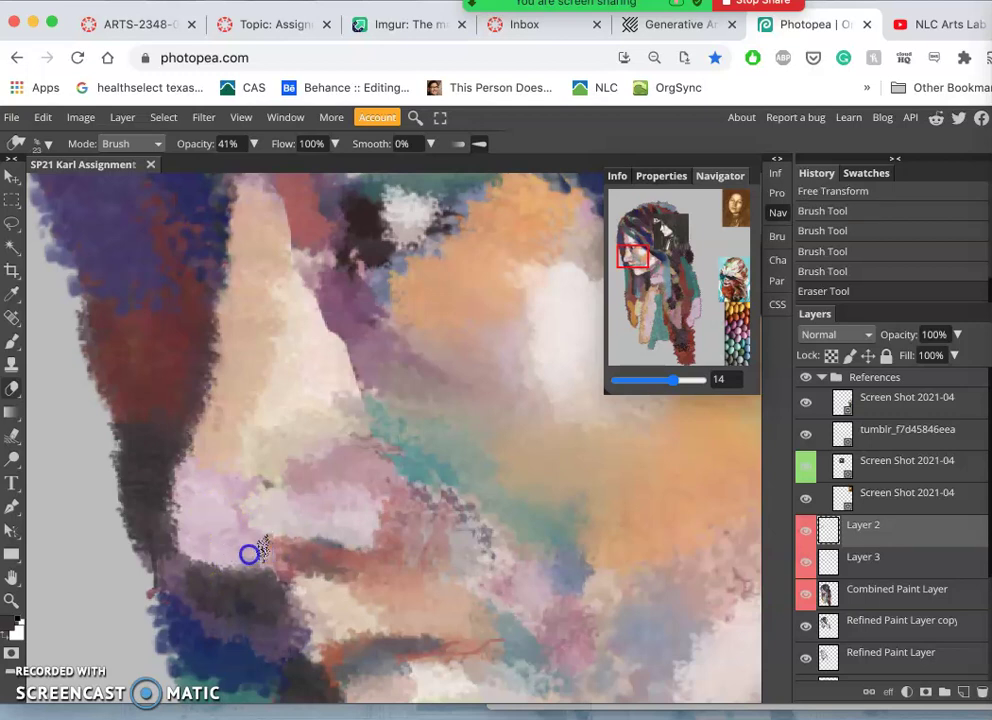
pyautogui.moveTo(255, 552); pyautogui.dragTo(258, 552)
pyautogui.moveTo(238, 548); pyautogui.dragTo(385, 400)
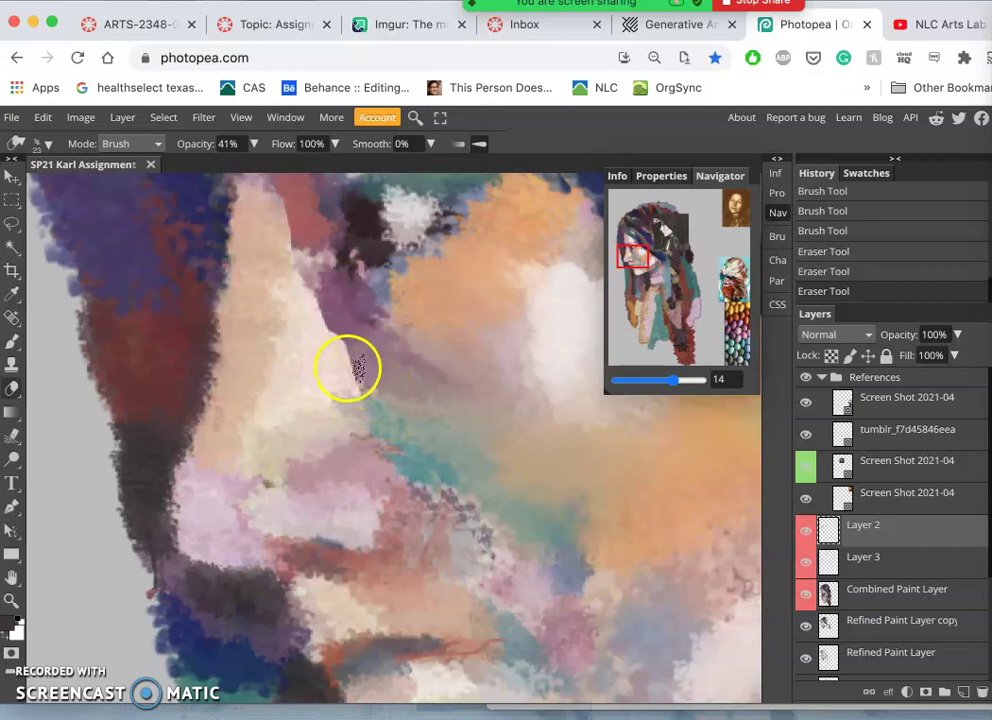
# Merge Layer 2, Layer 3 and Combined Paint Layer into one layer and tag it red
pyautogui.click(896, 567)
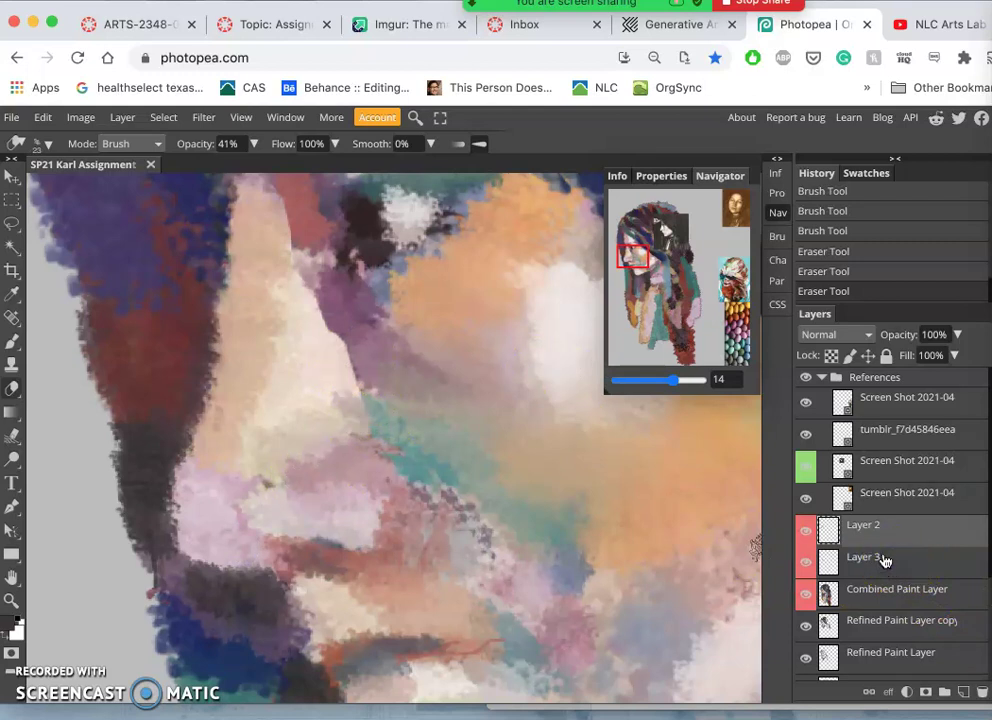
pyautogui.click(878, 560)
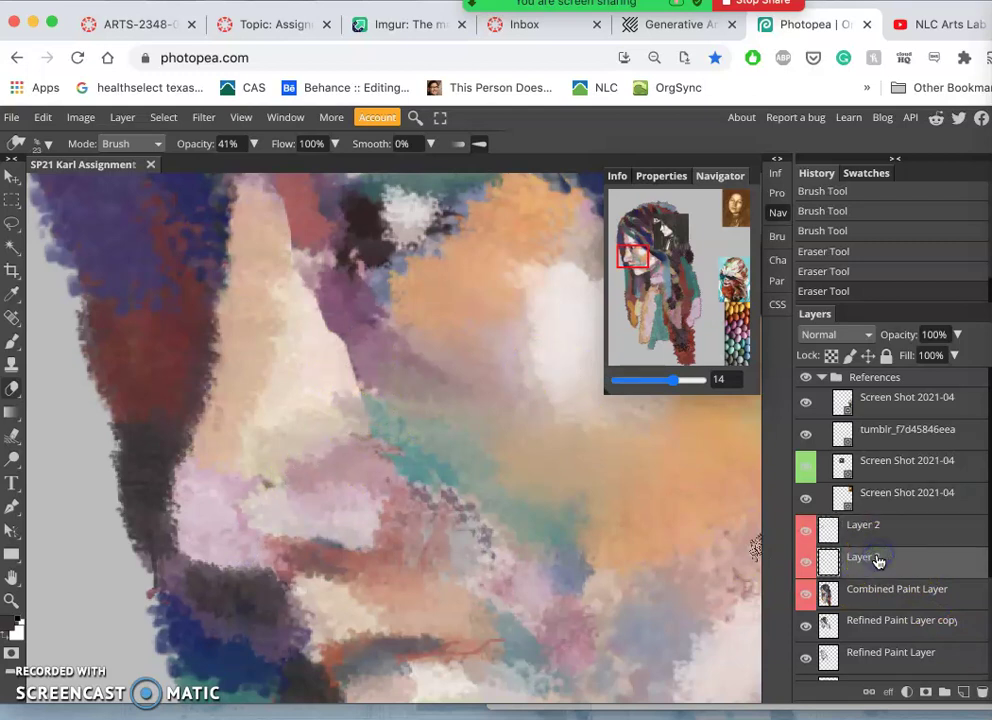
pyautogui.click(881, 538)
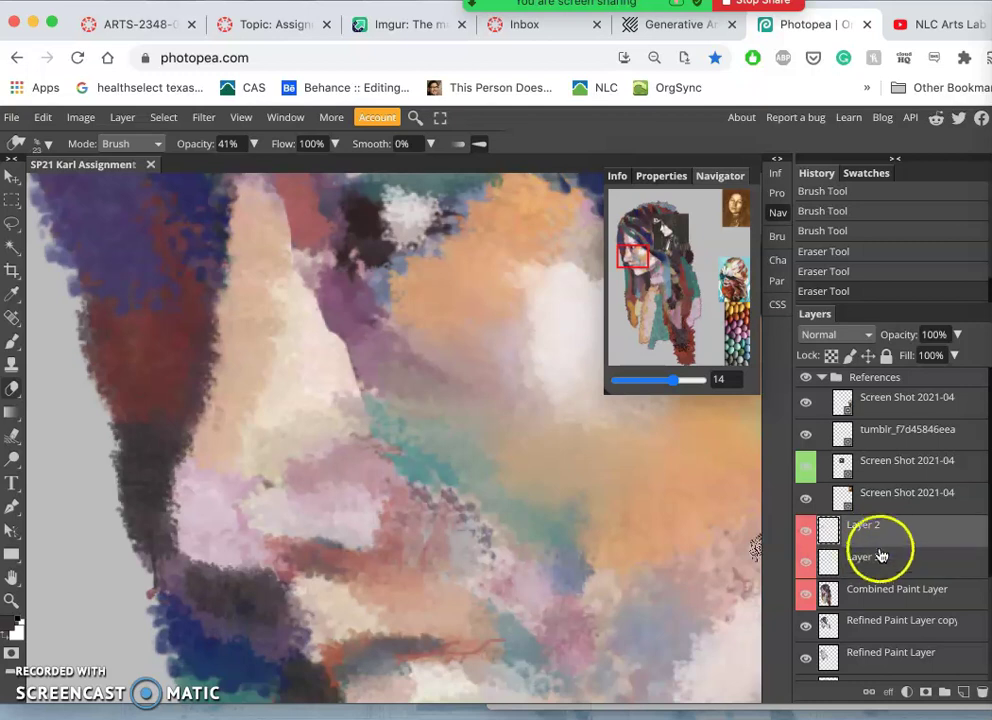
pyautogui.keyDown('shift'); pyautogui.click(876, 592); pyautogui.keyUp('shift')
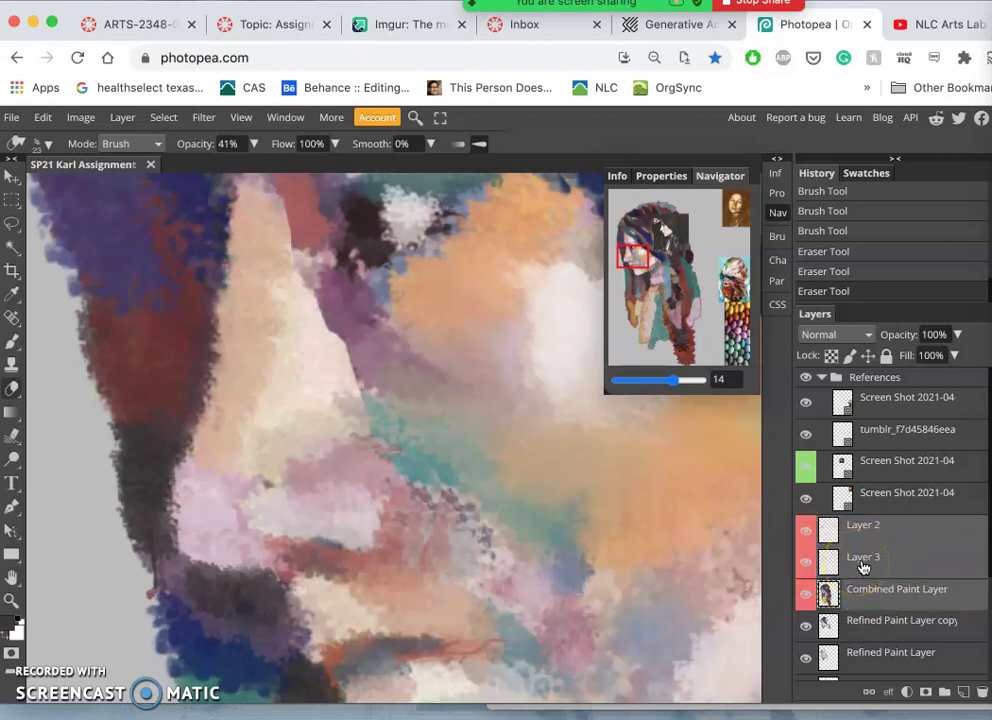
pyautogui.press('super+e')
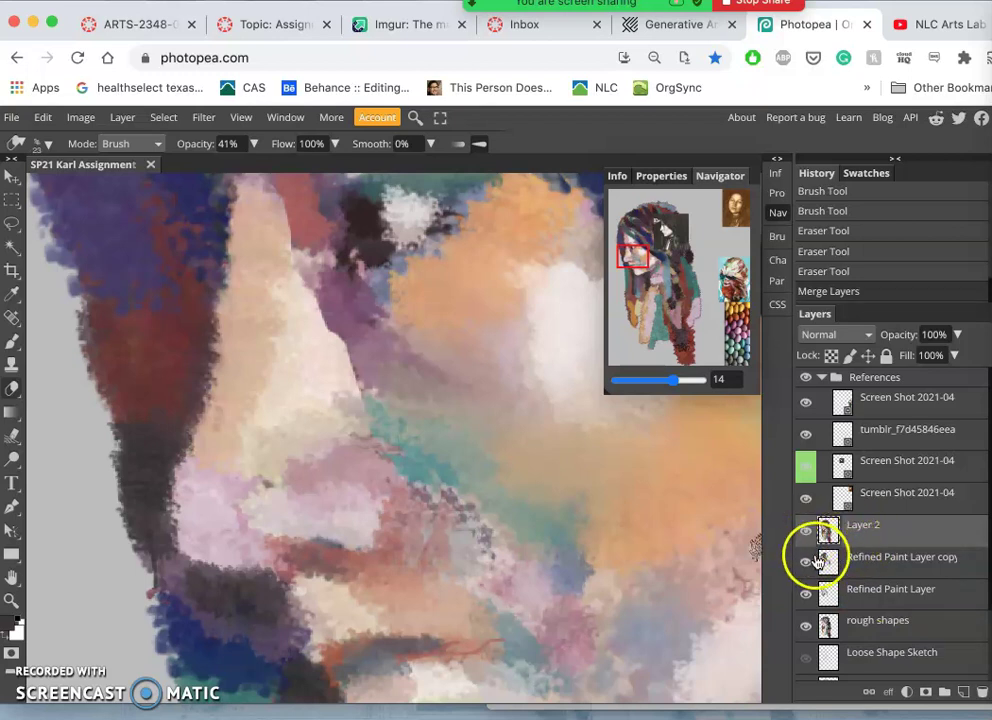
pyautogui.rightClick(813, 548)
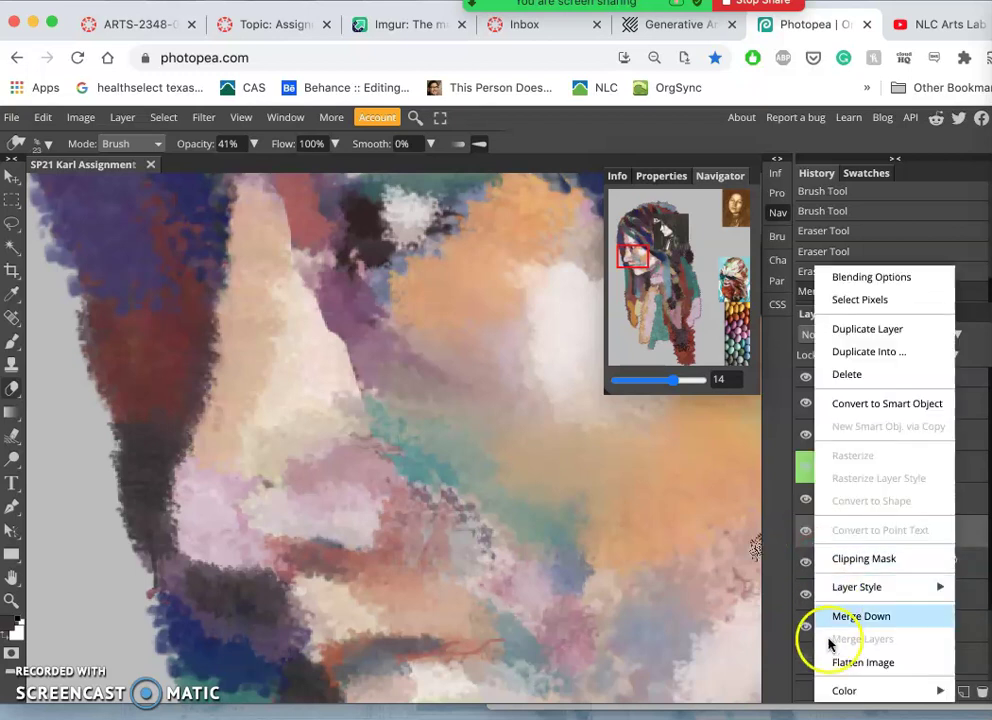
pyautogui.moveTo(840, 690)
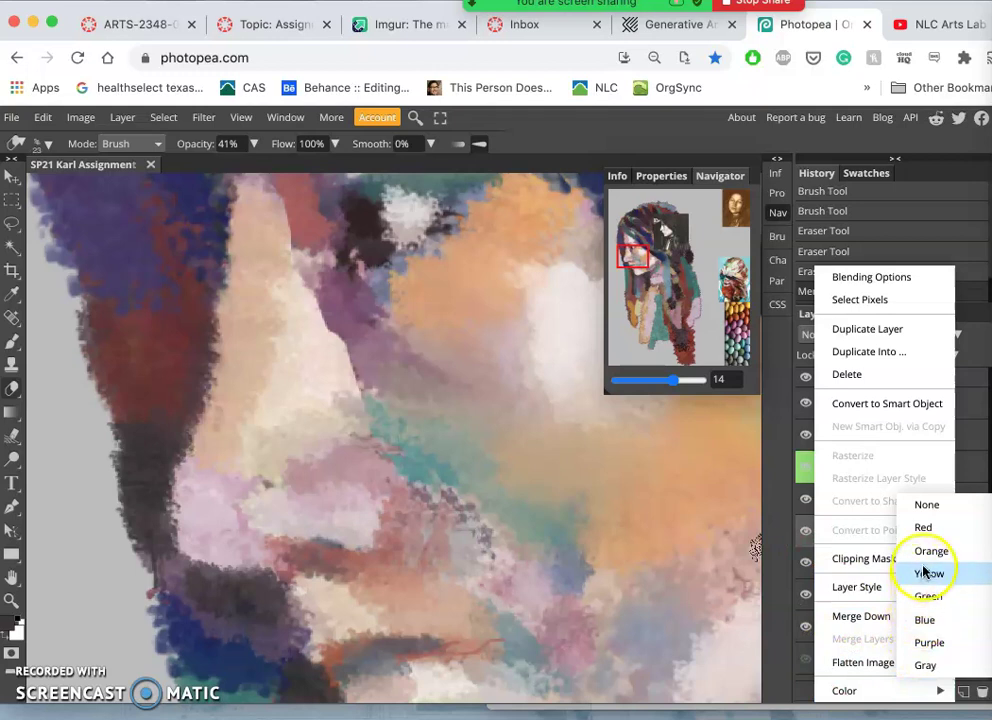
pyautogui.click(920, 530)
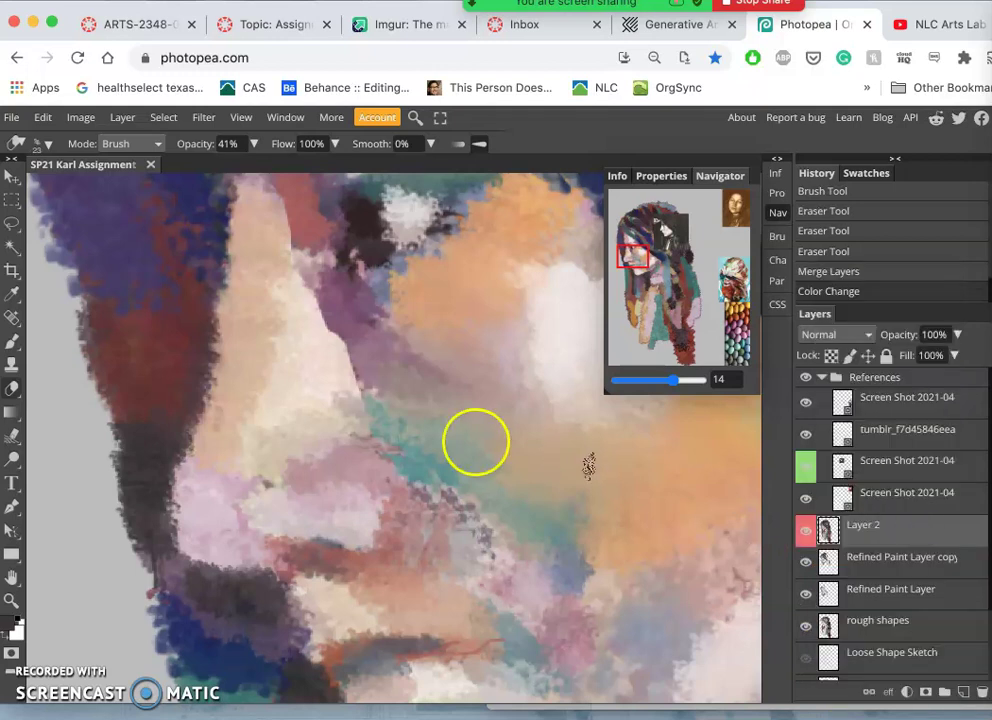
# Set the eraser to 74% opacity and 78 px, and erase lightly around the nose bridge and inner eye area
pyautogui.click(371, 360)
pyautogui.hotkey('ctrl', '-')
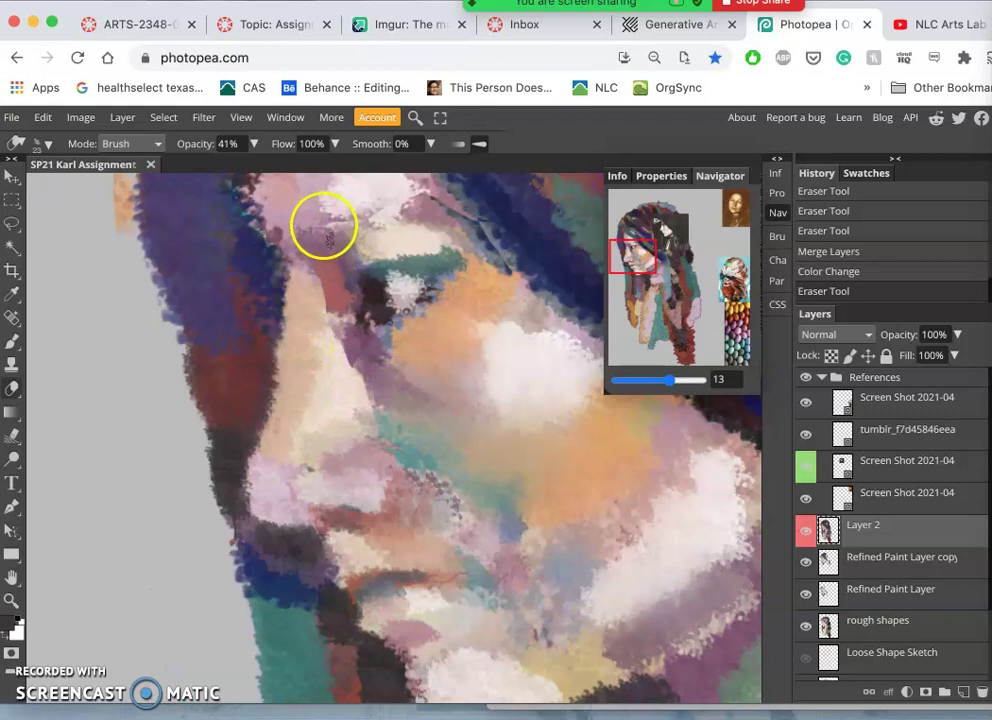
pyautogui.click(252, 144)
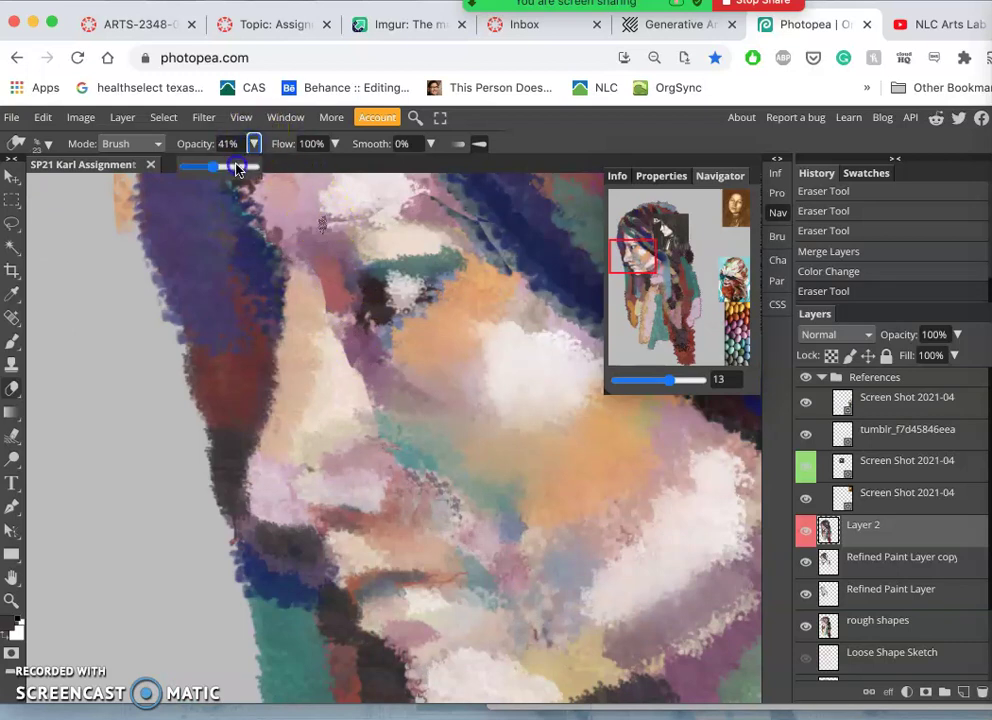
pyautogui.moveTo(237, 170); pyautogui.dragTo(299, 244)
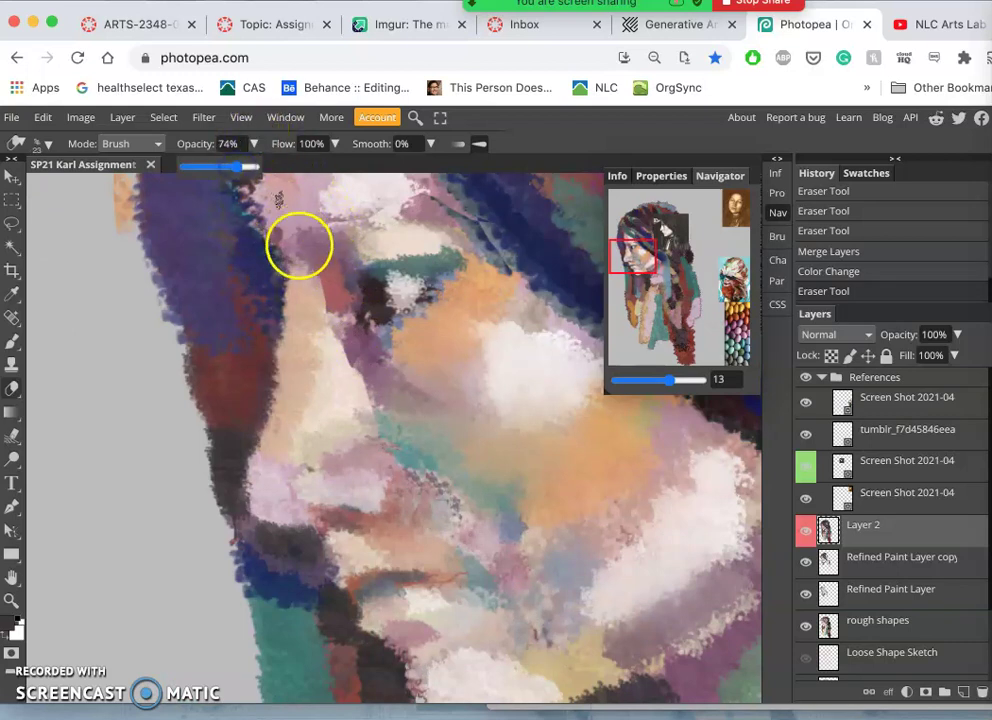
pyautogui.click(49, 145)
pyautogui.click(105, 186)
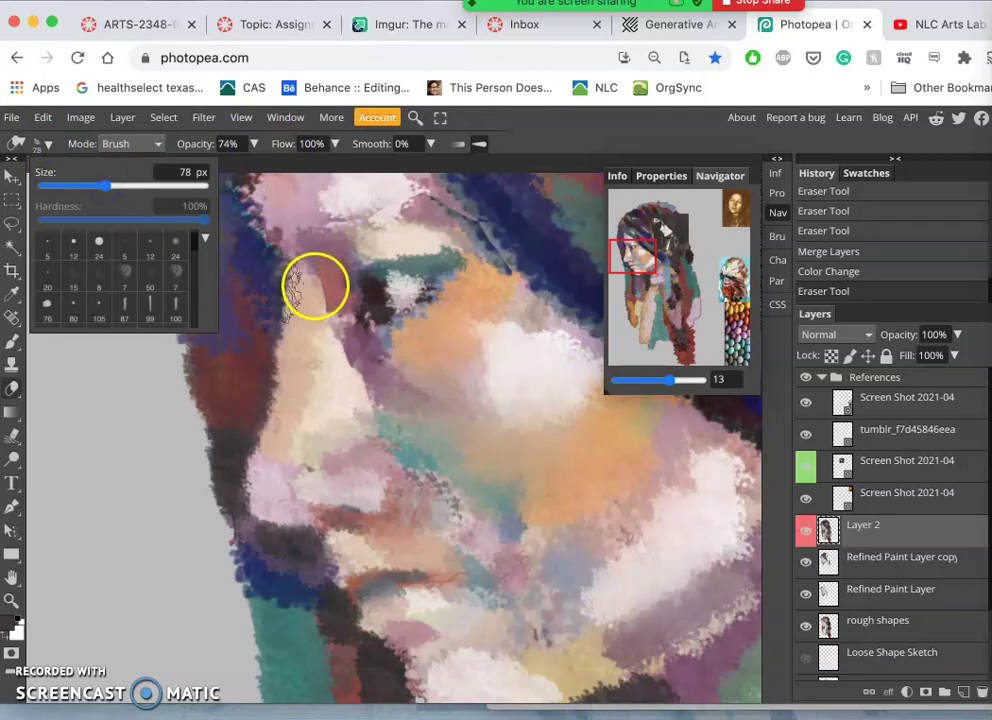
pyautogui.moveTo(316, 285)
pyautogui.mouseDown()
pyautogui.moveTo(367, 421)
pyautogui.moveTo(404, 445)
pyautogui.moveTo(305, 457)
pyautogui.moveTo(379, 414)
pyautogui.moveTo(469, 394)
pyautogui.moveTo(490, 340)
pyautogui.mouseUp()
# Erase lightly along the forehead's hair edge, across the brow, and down the side of the nose to soften transitions
pyautogui.scroll(3, 487, 336)
pyautogui.hscroll(3, 487, 336)
pyautogui.moveTo(333, 250)
pyautogui.mouseDown()
pyautogui.moveTo(363, 297)
pyautogui.moveTo(302, 262)
pyautogui.moveTo(346, 266)
pyautogui.mouseUp()
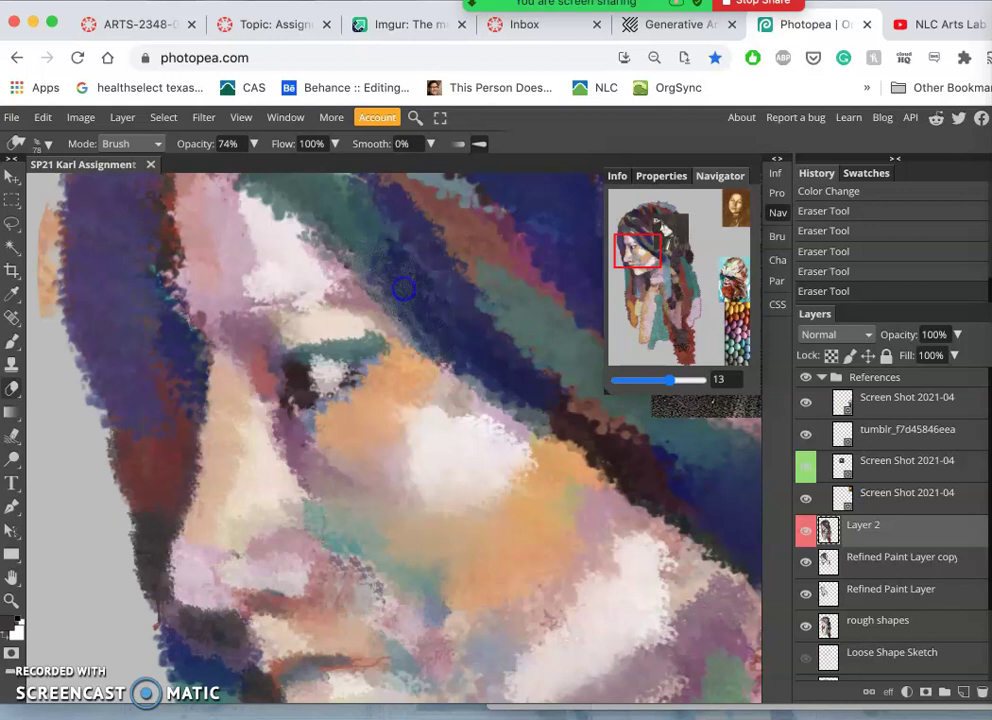
pyautogui.moveTo(402, 289)
pyautogui.mouseDown()
pyautogui.moveTo(469, 370)
pyautogui.moveTo(273, 335)
pyautogui.mouseUp()
pyautogui.scroll(-3, 273, 335)
pyautogui.hscroll(3, 273, 335)
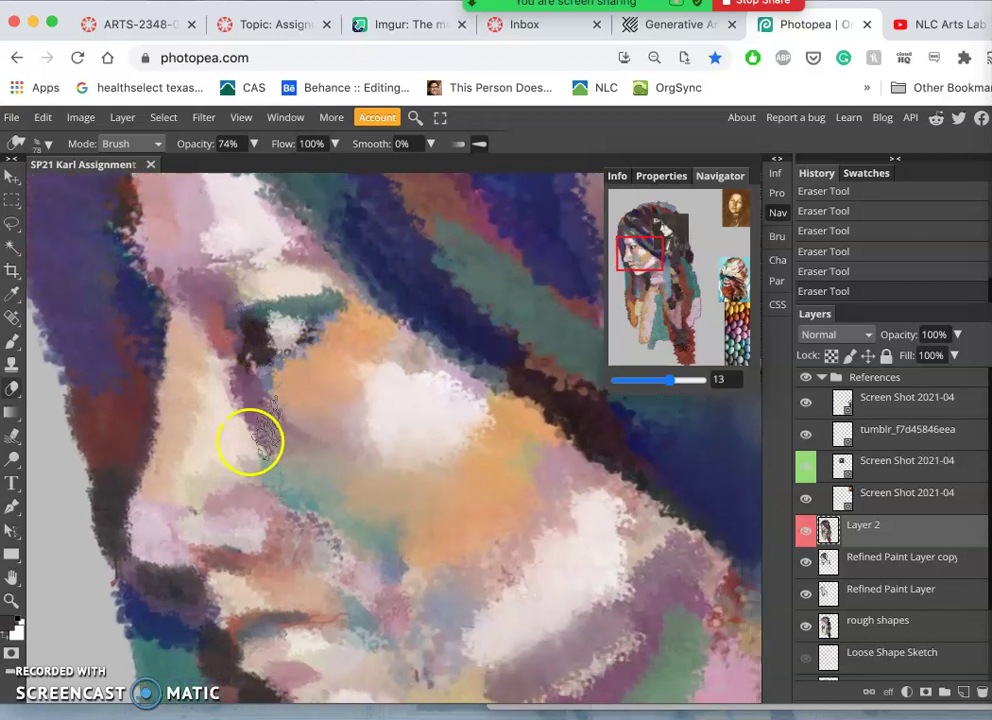
pyautogui.click(228, 386)
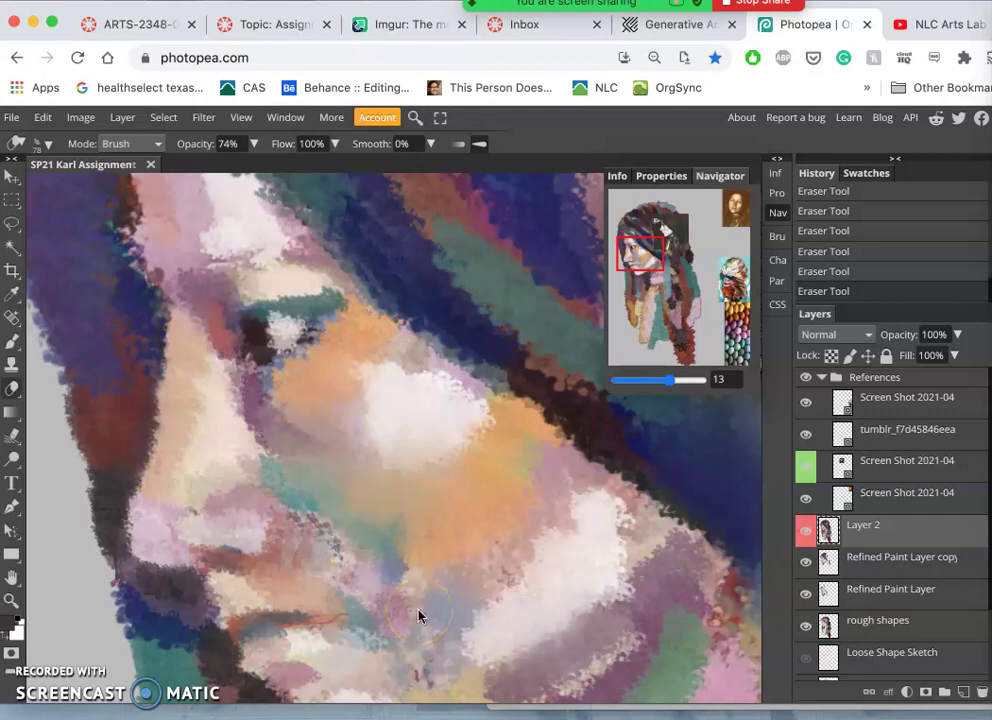
# Erase lightly down the blue hair strand beside the jaw to blend its colors
pyautogui.scroll(-2, 419, 616)
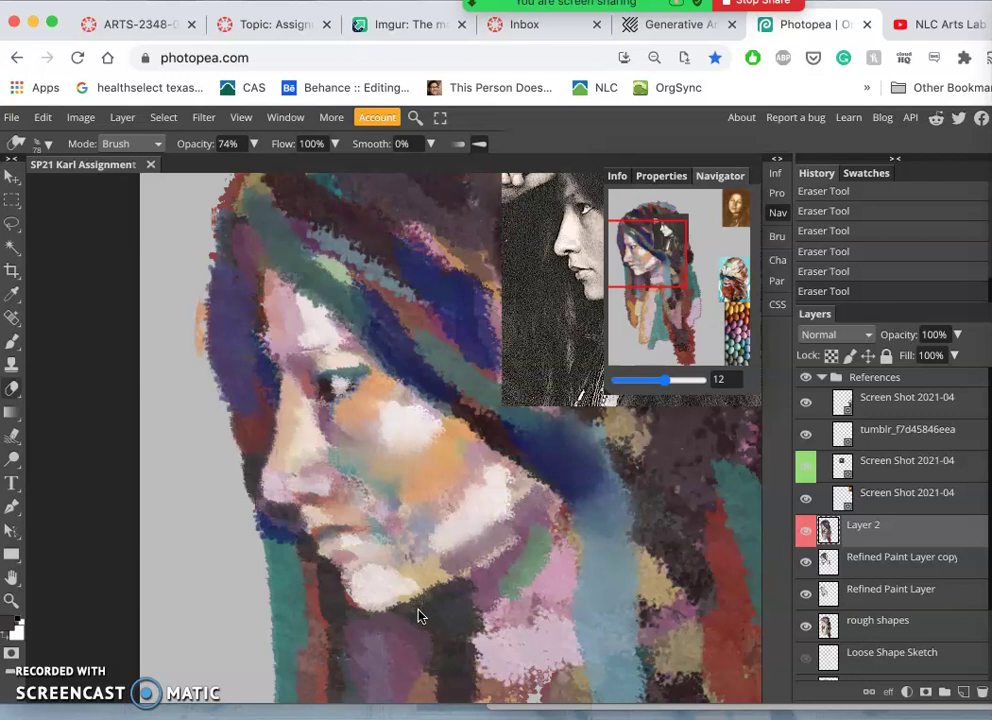
pyautogui.scroll(-1, 419, 616)
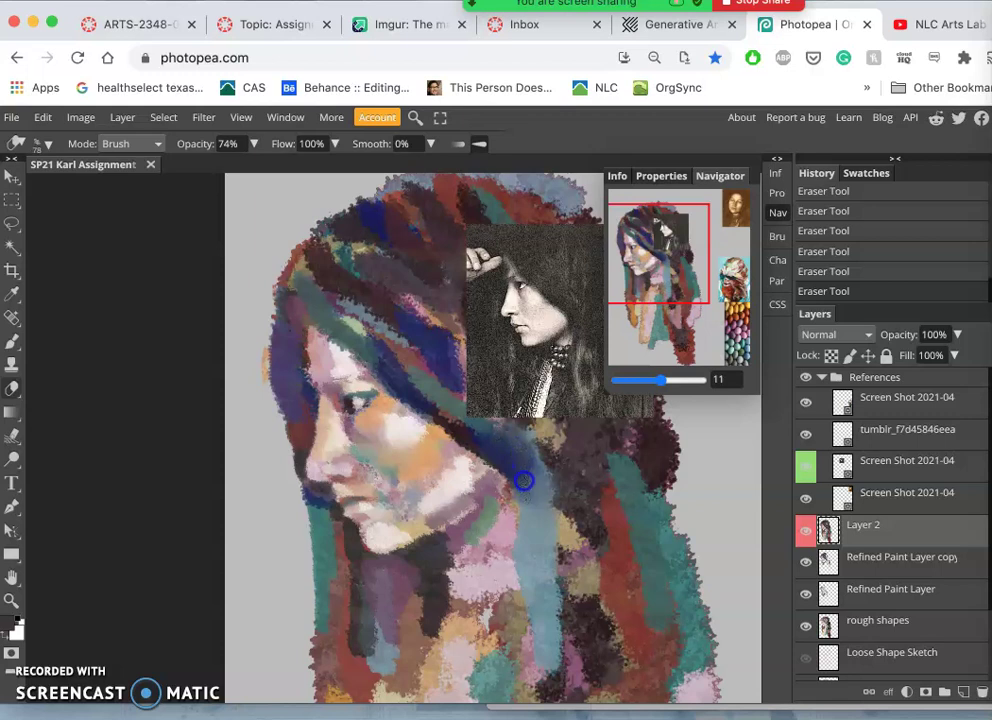
pyautogui.moveTo(528, 443); pyautogui.dragTo(556, 533)
# Move the black-and-white profile reference off the painting and place it between the sepia portrait and the painted portrait reference
pyautogui.scroll(-1, 556, 533)
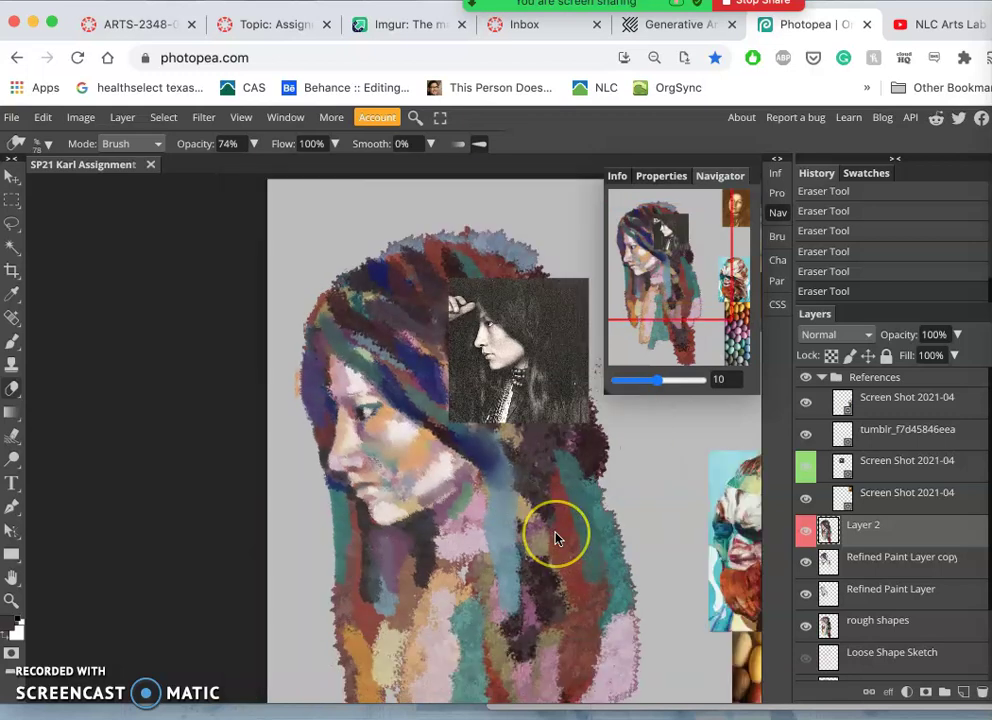
pyautogui.scroll(-1, 556, 533)
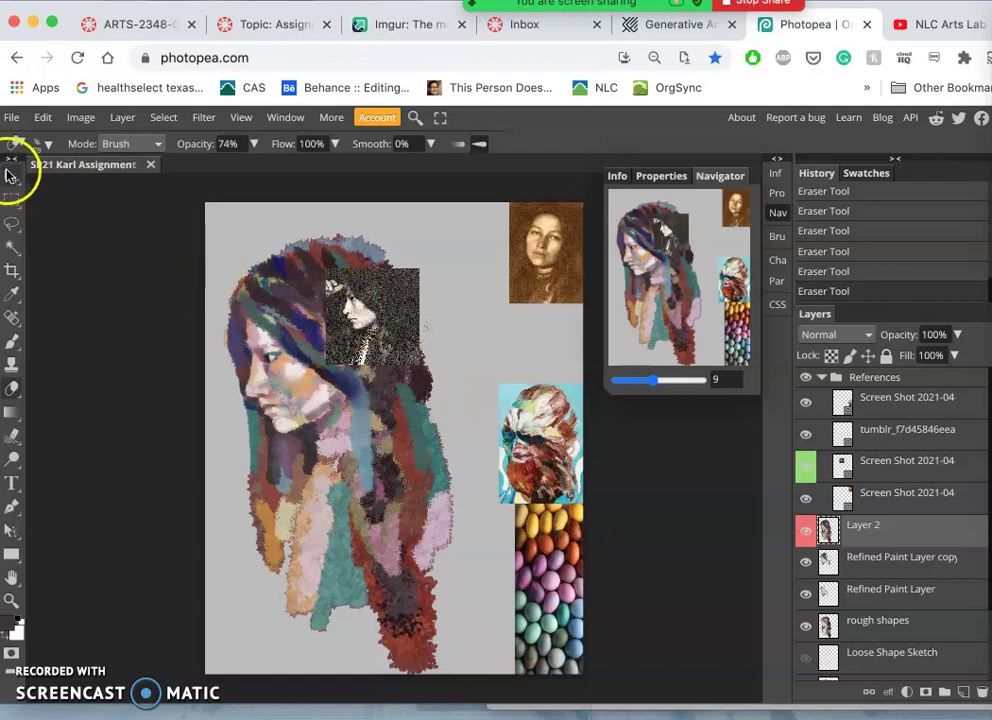
pyautogui.press('v')
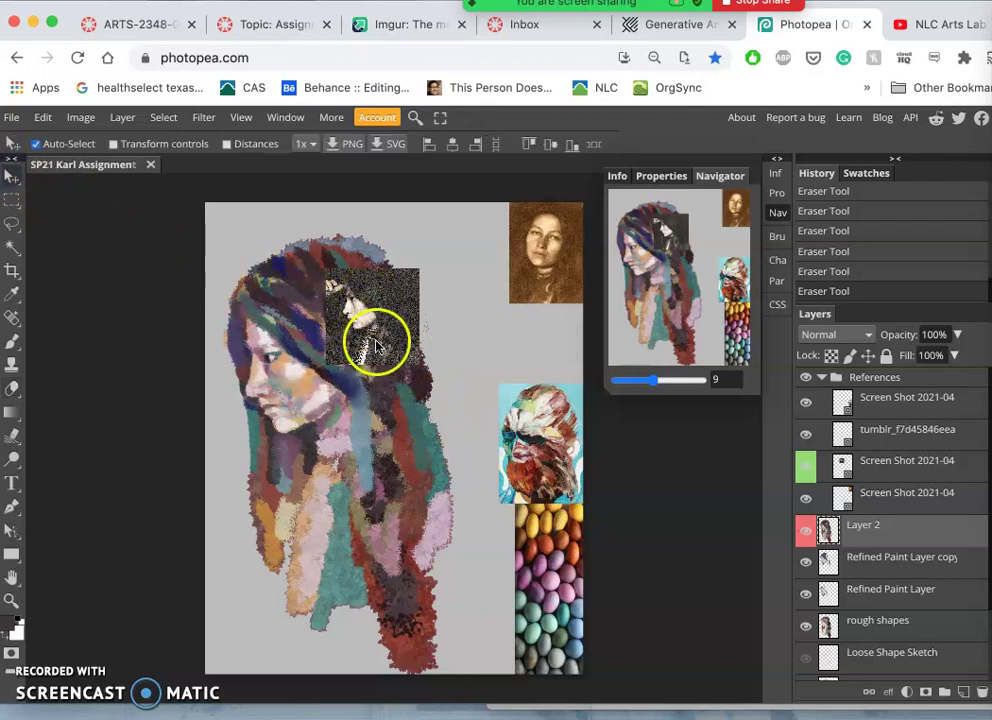
pyautogui.click(888, 468)
pyautogui.moveTo(402, 326); pyautogui.dragTo(575, 346)
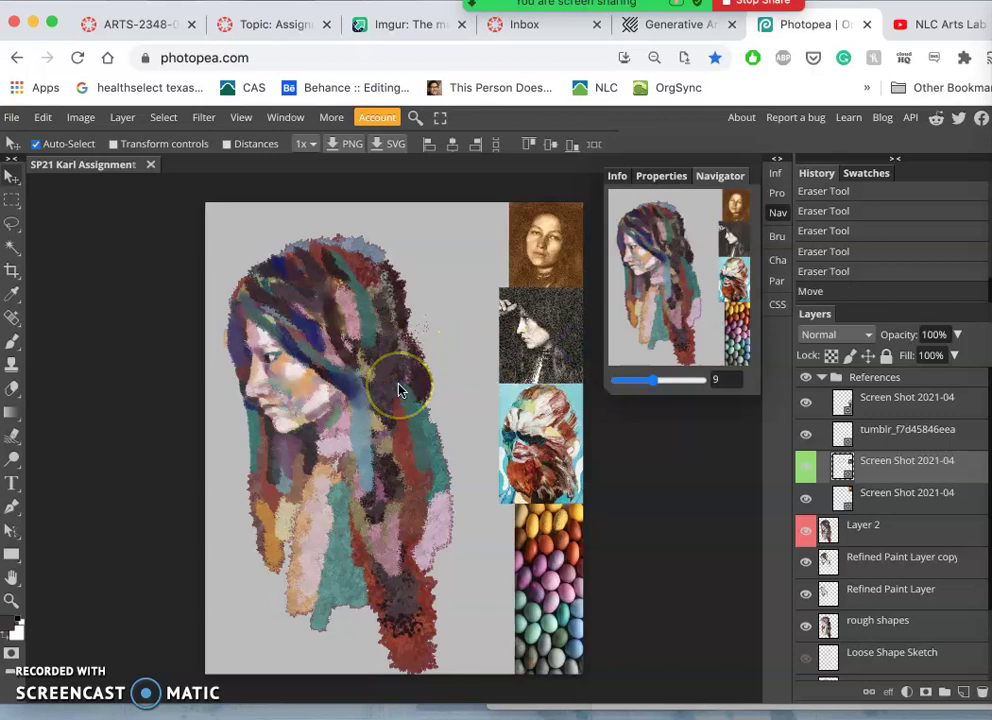
# Select the merged Layer 2 and toggle its visibility off and on to compare it with the layers beneath
pyautogui.scroll(1, 398, 390)
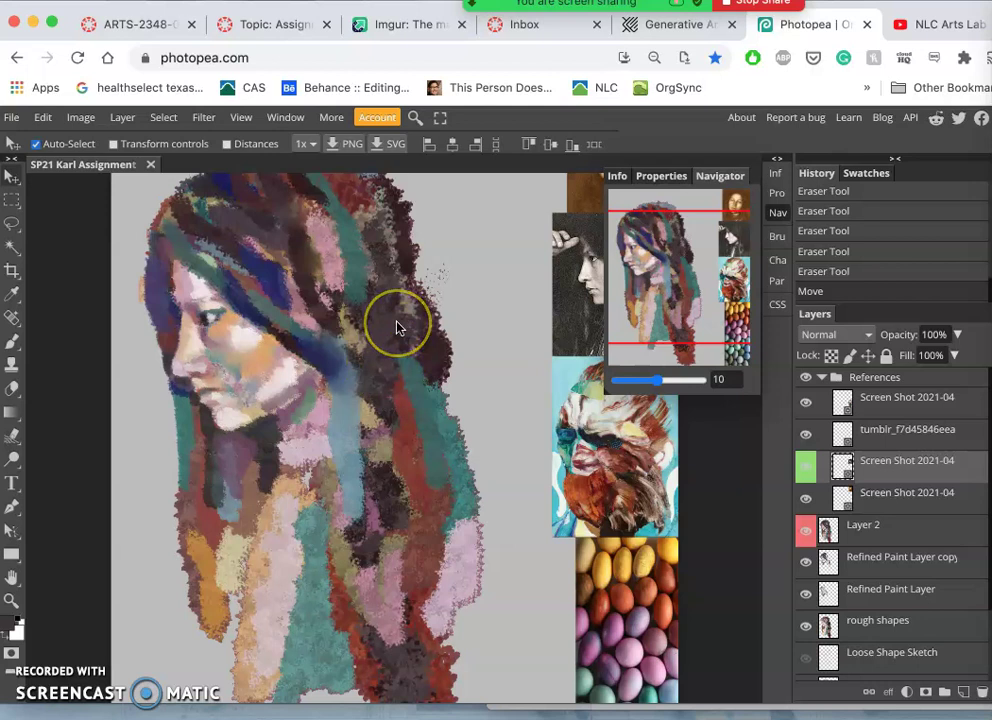
pyautogui.scroll(2, 397, 328)
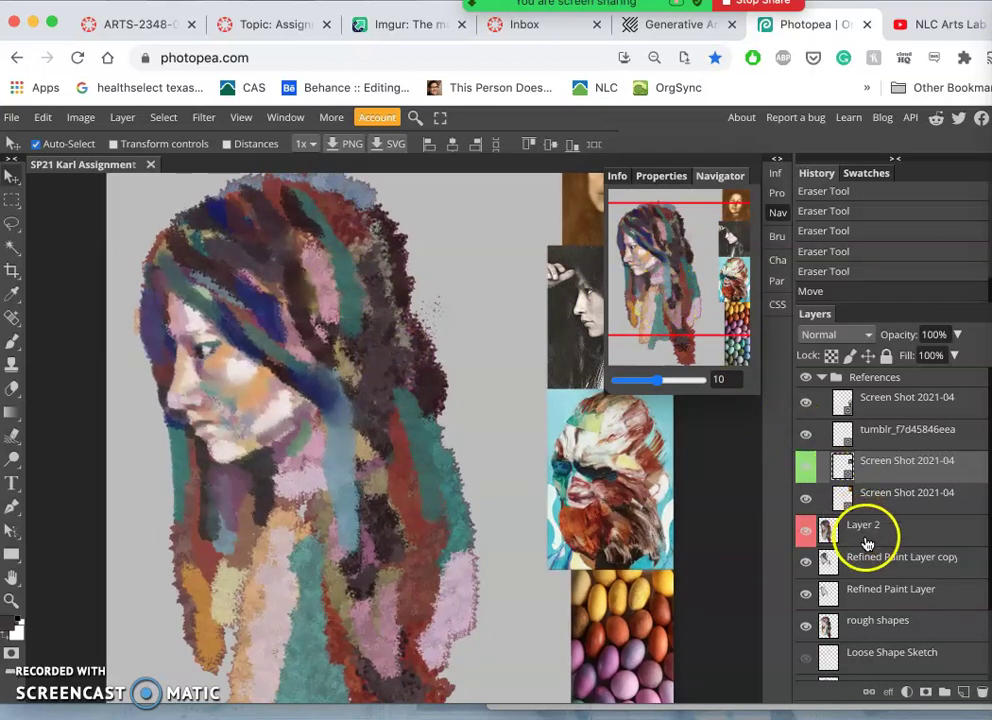
pyautogui.click(808, 533)
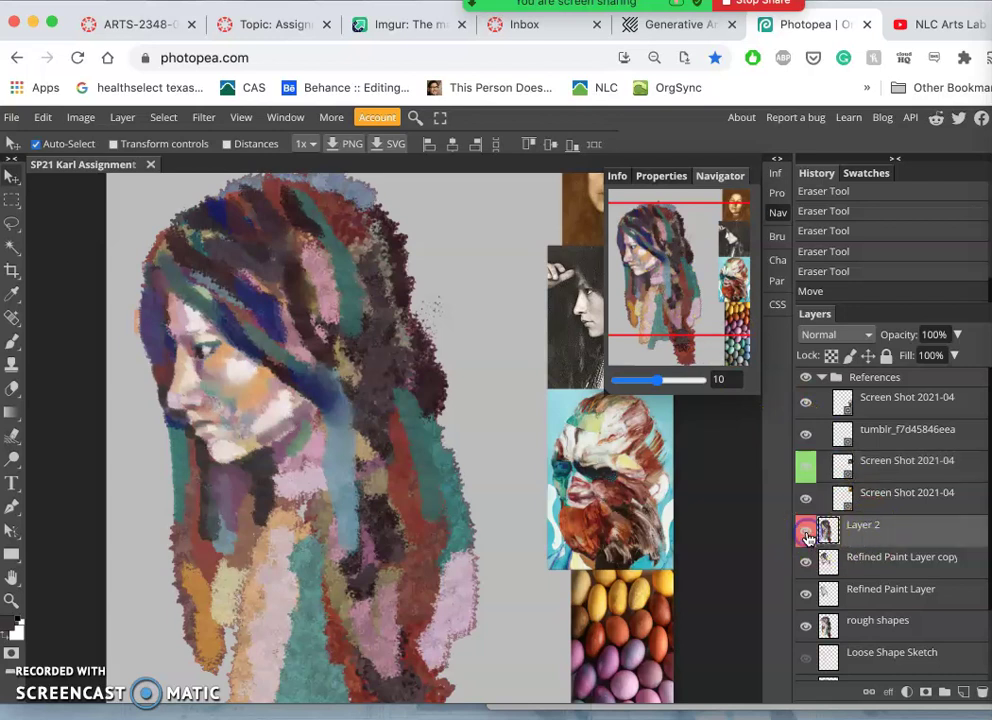
pyautogui.click(806, 533)
pyautogui.click(806, 533)
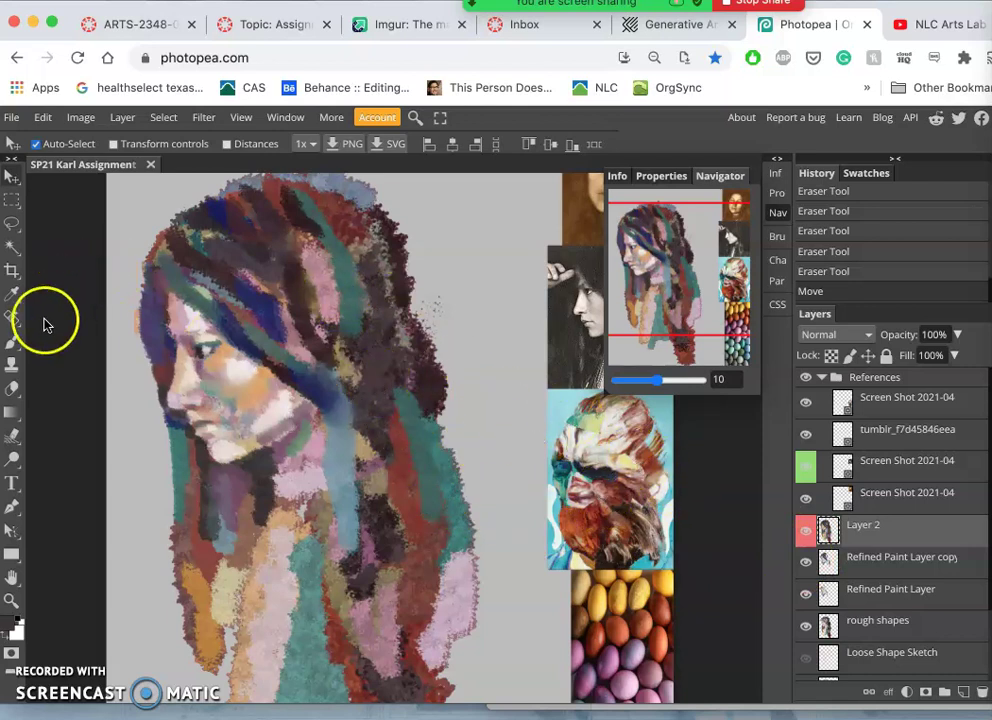
# Hide the Navigator and set the paint brush size to 288 px
pyautogui.press('b')
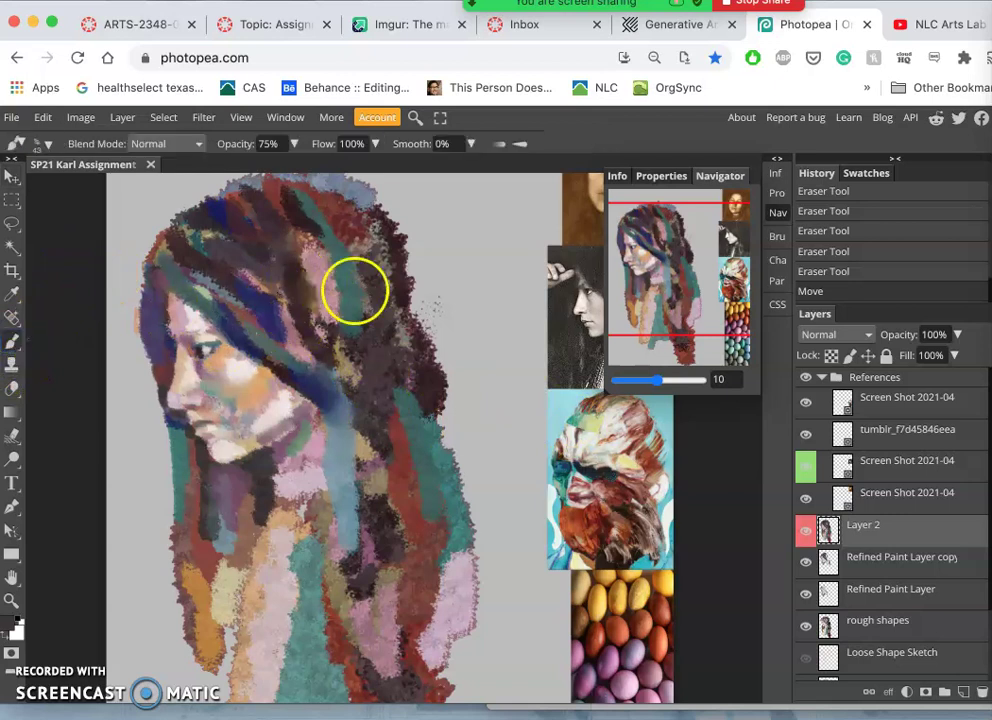
pyautogui.click(777, 214)
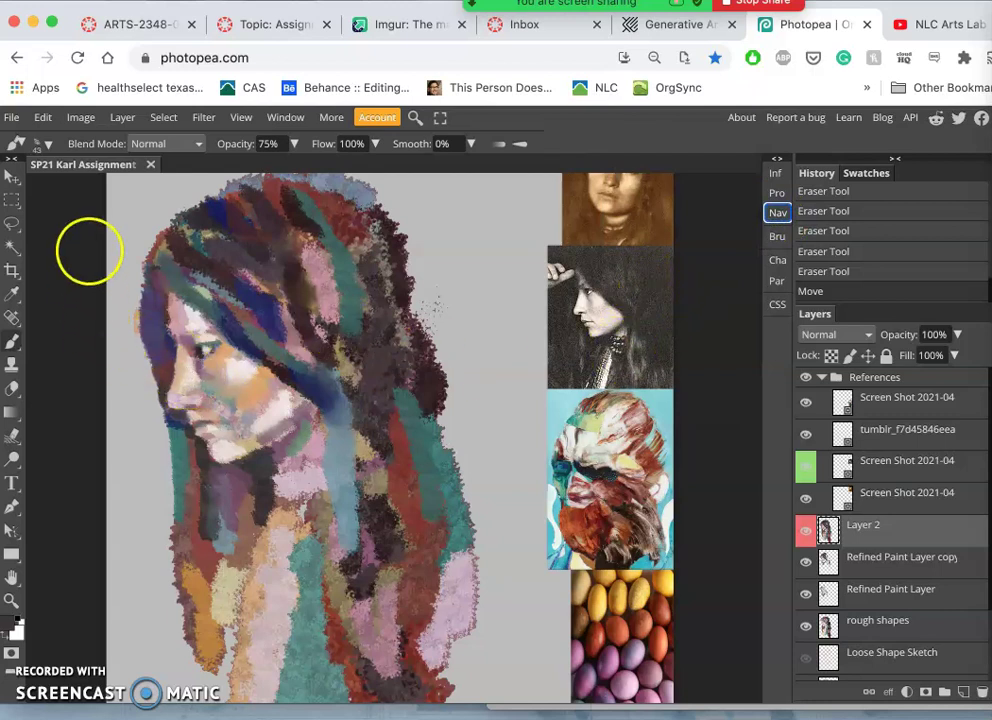
pyautogui.click(49, 145)
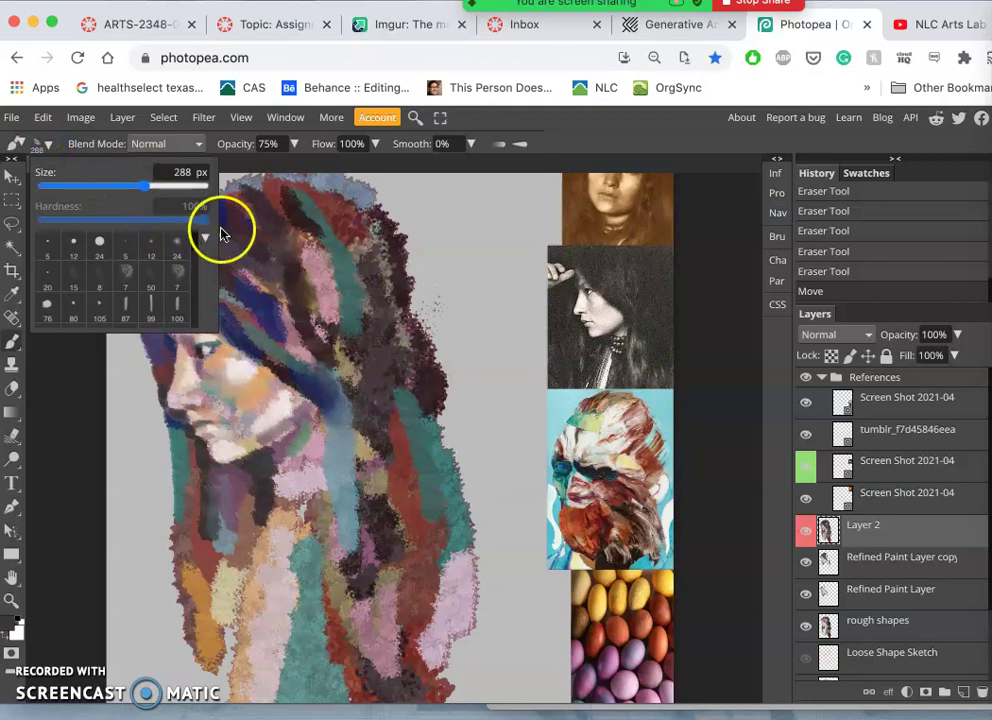
# Paint over the crown and back of the hair with dark maroon sampled from the hair's outer edge, at 75% opacity
pyautogui.keyDown('alt'); pyautogui.click(428, 400); pyautogui.keyUp('alt')
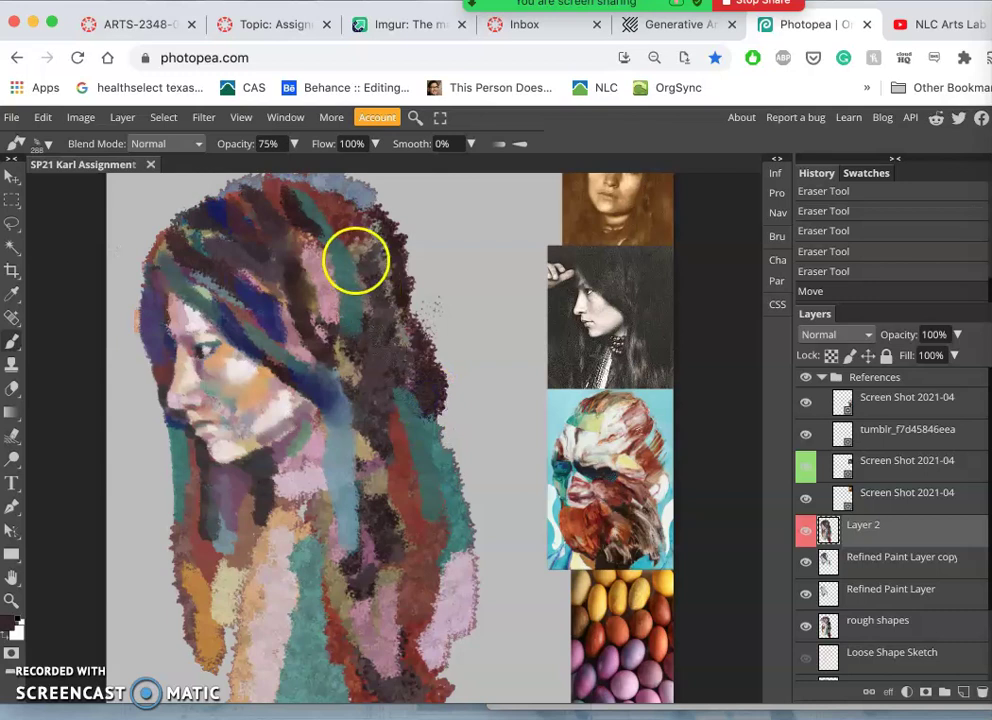
pyautogui.click(293, 144)
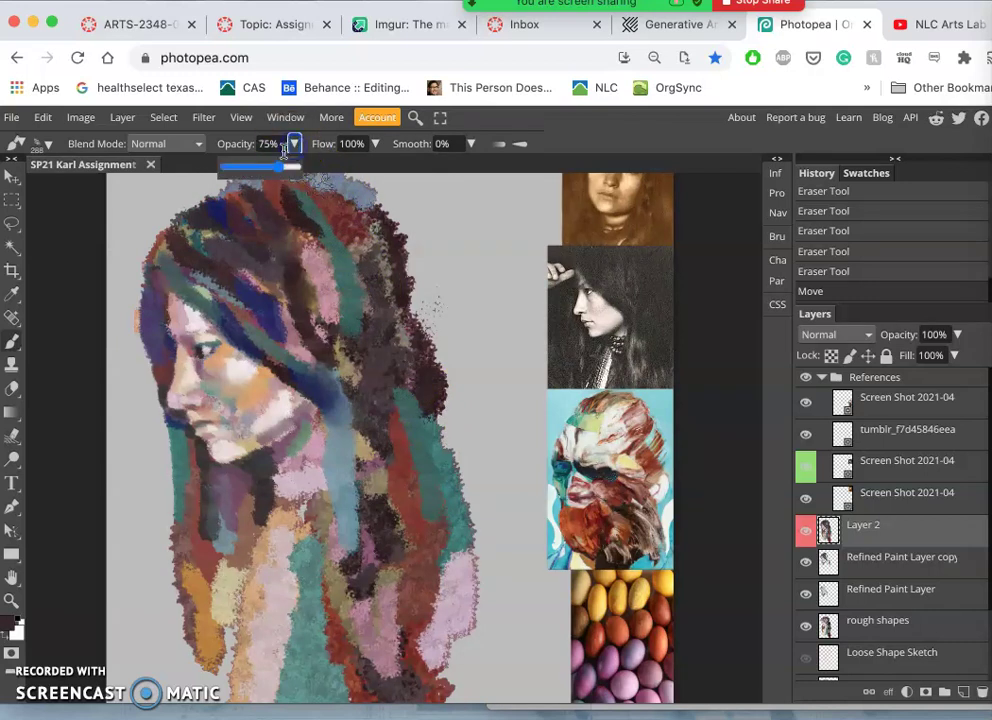
pyautogui.moveTo(330, 201)
pyautogui.mouseDown()
pyautogui.moveTo(372, 268)
pyautogui.moveTo(387, 317)
pyautogui.moveTo(343, 350)
pyautogui.moveTo(333, 394)
pyautogui.moveTo(348, 427)
pyautogui.mouseUp()
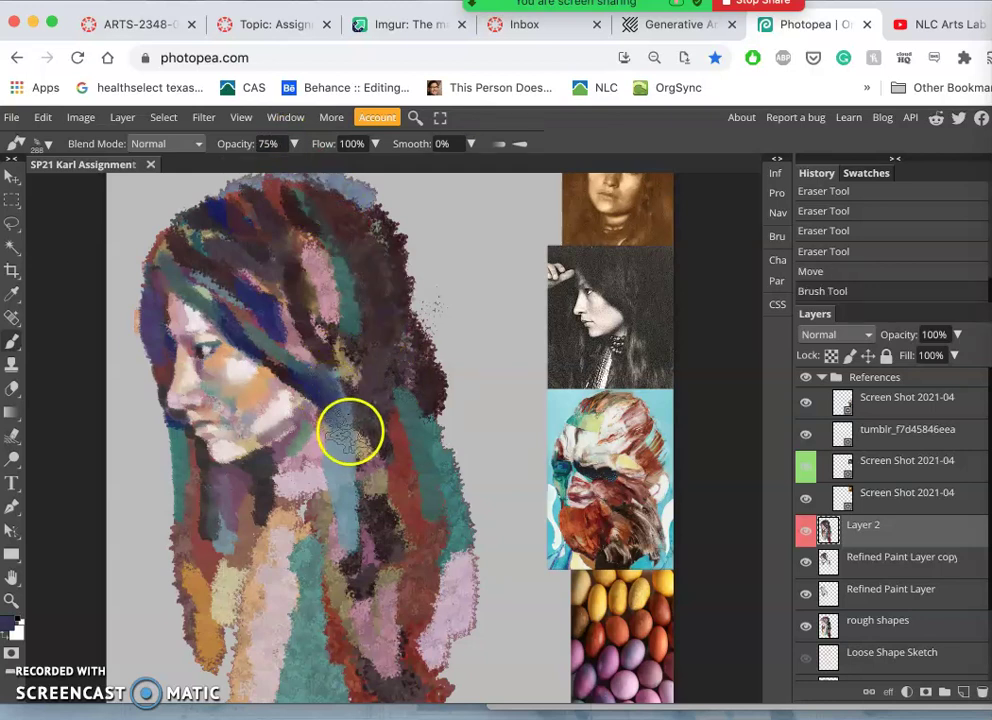
# Paint navy strokes down the hair beside the jaw and over the pink and teal strands behind the crown
pyautogui.click(352, 426)
pyautogui.moveTo(360, 475); pyautogui.dragTo(376, 506)
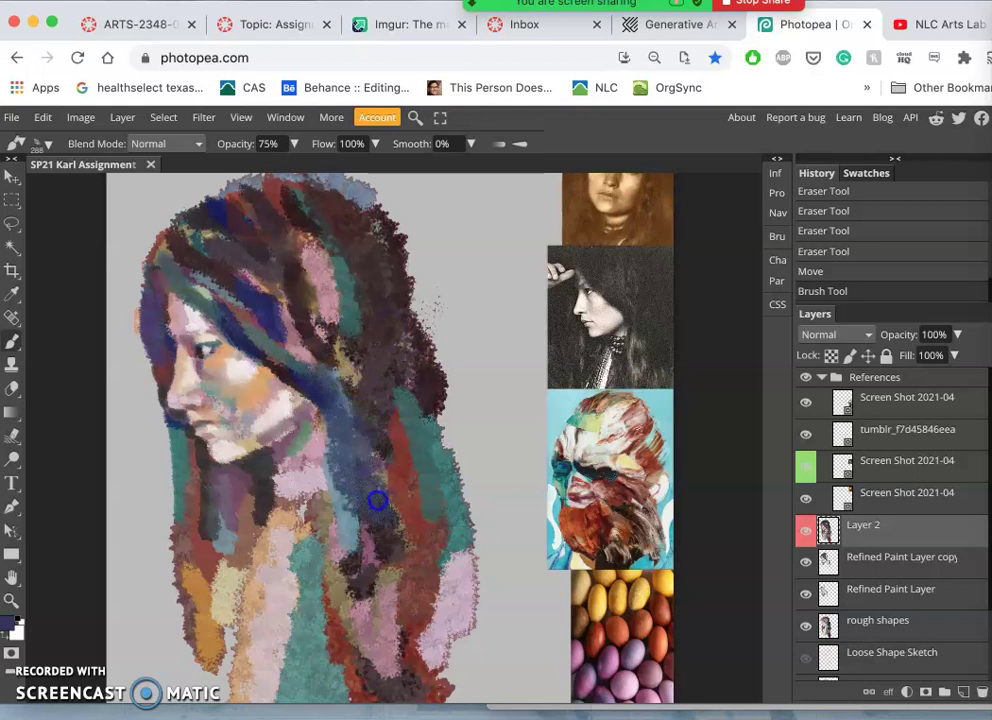
pyautogui.moveTo(384, 335)
pyautogui.mouseDown()
pyautogui.moveTo(387, 323)
pyautogui.moveTo(414, 401)
pyautogui.moveTo(317, 239)
pyautogui.moveTo(343, 294)
pyautogui.mouseUp()
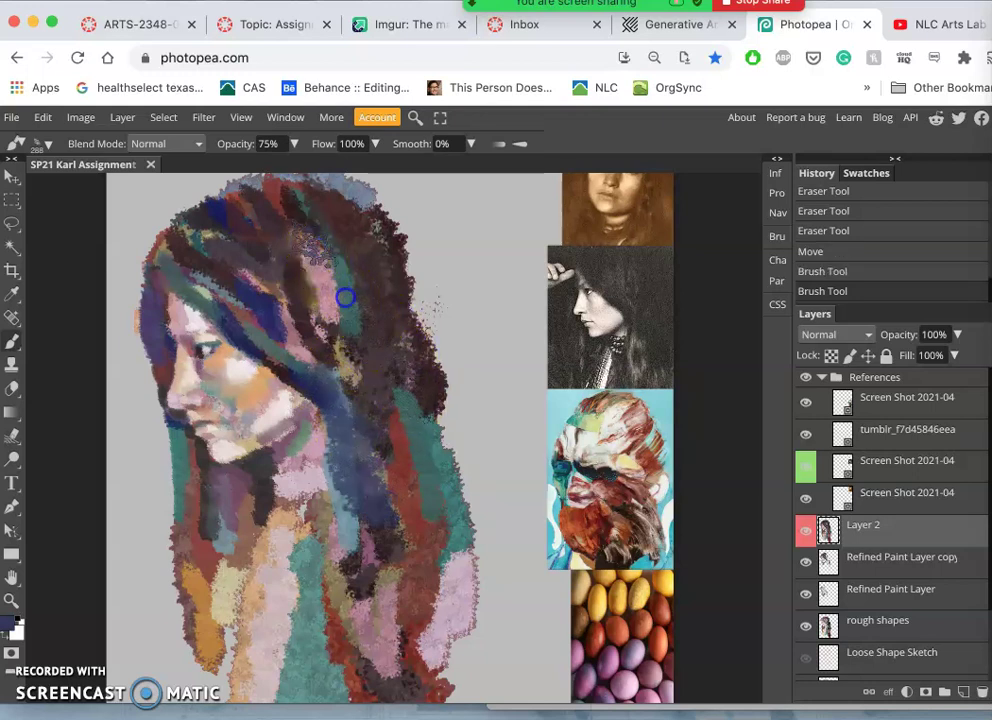
pyautogui.click(399, 375)
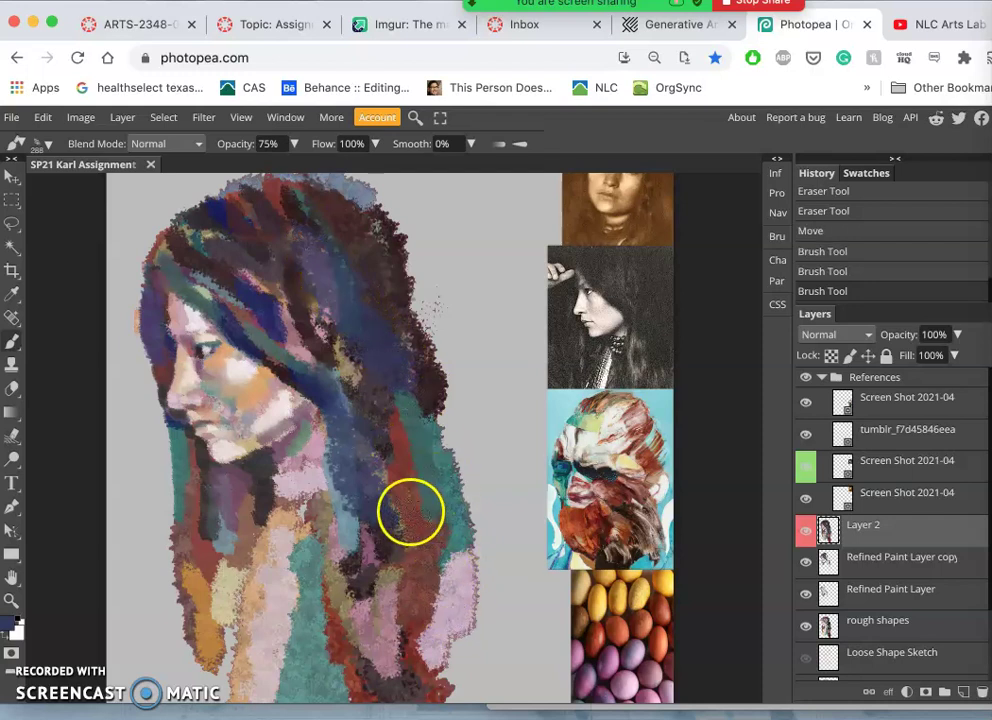
# Sample reddish brown from the lower hair and paint a long strand down the back of the hair
pyautogui.keyDown('alt'); pyautogui.click(423, 580); pyautogui.keyUp('alt')
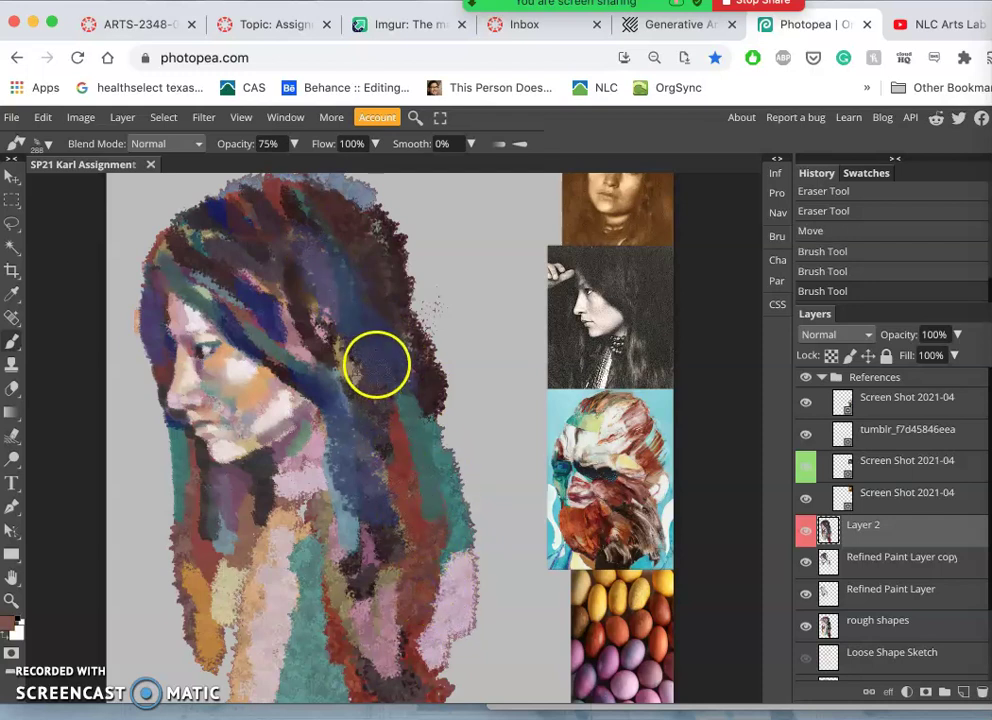
pyautogui.click(384, 347)
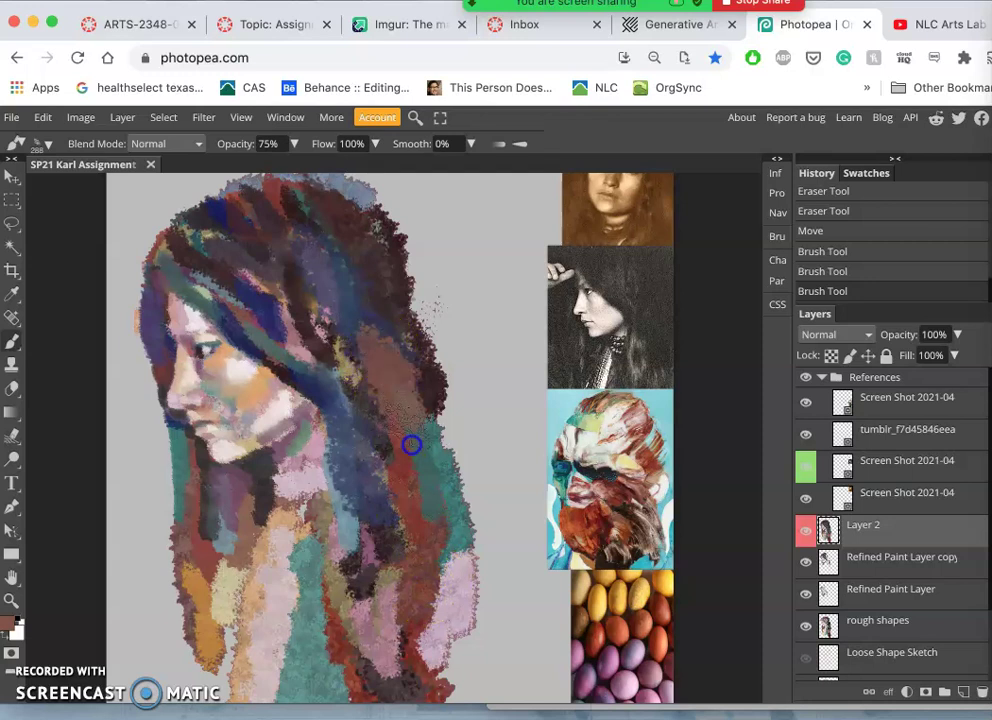
pyautogui.moveTo(410, 443)
pyautogui.mouseDown()
pyautogui.moveTo(427, 549)
pyautogui.moveTo(399, 647)
pyautogui.moveTo(418, 667)
pyautogui.mouseUp()
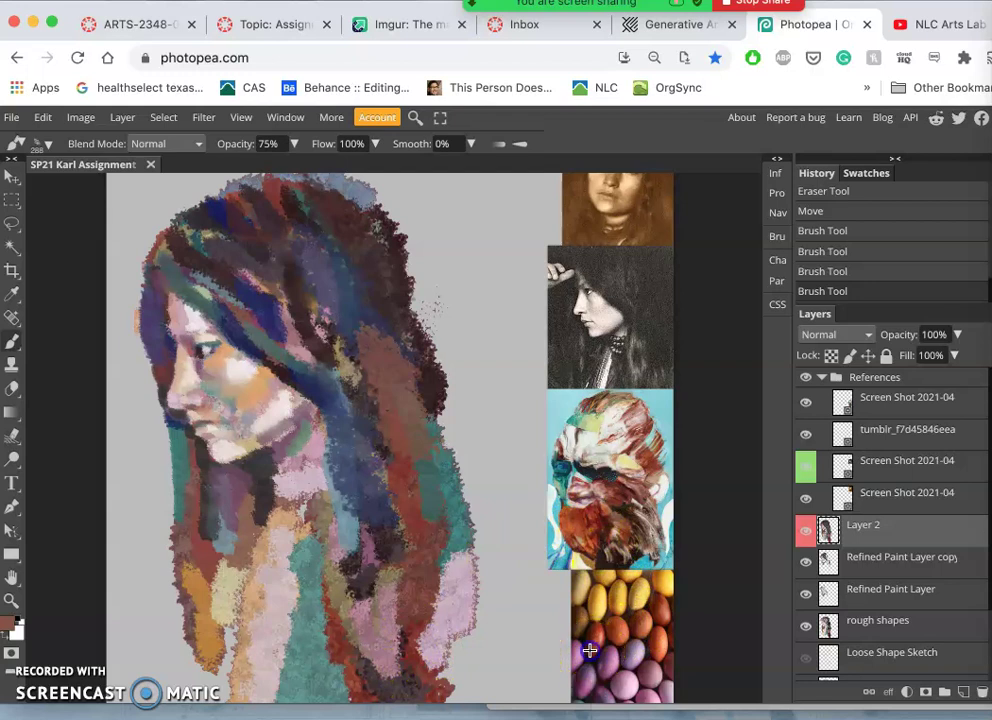
# Add dark red strokes along the middle of the back hair and diagonally down from the crown
pyautogui.moveTo(396, 404)
pyautogui.mouseDown()
pyautogui.moveTo(397, 393)
pyautogui.moveTo(400, 457)
pyautogui.mouseUp()
pyautogui.moveTo(290, 258)
pyautogui.mouseDown()
pyautogui.moveTo(328, 263)
pyautogui.moveTo(325, 248)
pyautogui.moveTo(337, 245)
pyautogui.mouseUp()
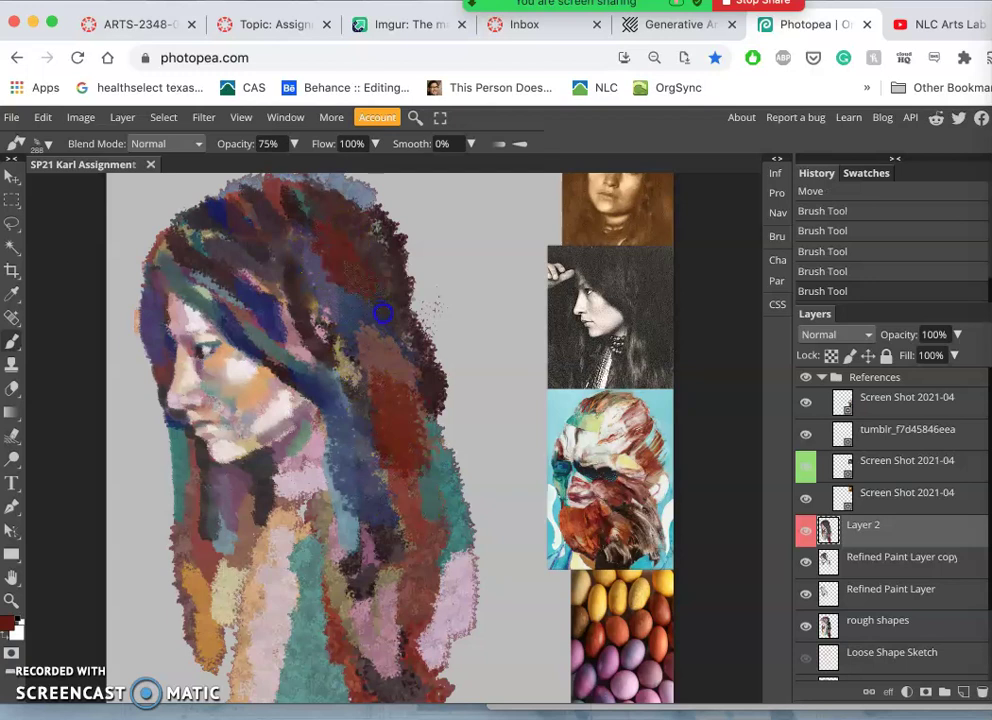
pyautogui.moveTo(388, 320)
pyautogui.mouseDown()
pyautogui.moveTo(427, 514)
pyautogui.moveTo(418, 565)
pyautogui.moveTo(390, 604)
pyautogui.moveTo(404, 520)
pyautogui.moveTo(332, 520)
pyautogui.moveTo(376, 376)
pyautogui.moveTo(314, 348)
pyautogui.moveTo(274, 311)
pyautogui.mouseUp()
# Paint deep blue-violet strokes over the front of the crown and down the hair beneath the chin
pyautogui.moveTo(242, 250); pyautogui.dragTo(226, 229)
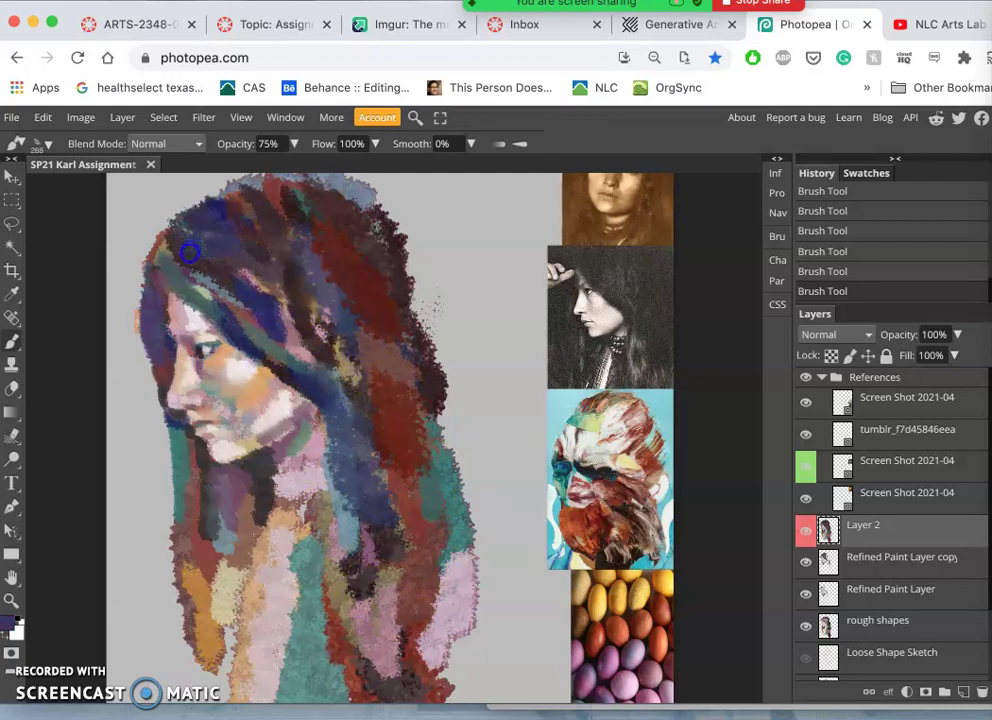
pyautogui.moveTo(156, 334)
pyautogui.mouseDown()
pyautogui.moveTo(177, 454)
pyautogui.moveTo(266, 549)
pyautogui.moveTo(247, 492)
pyautogui.mouseUp()
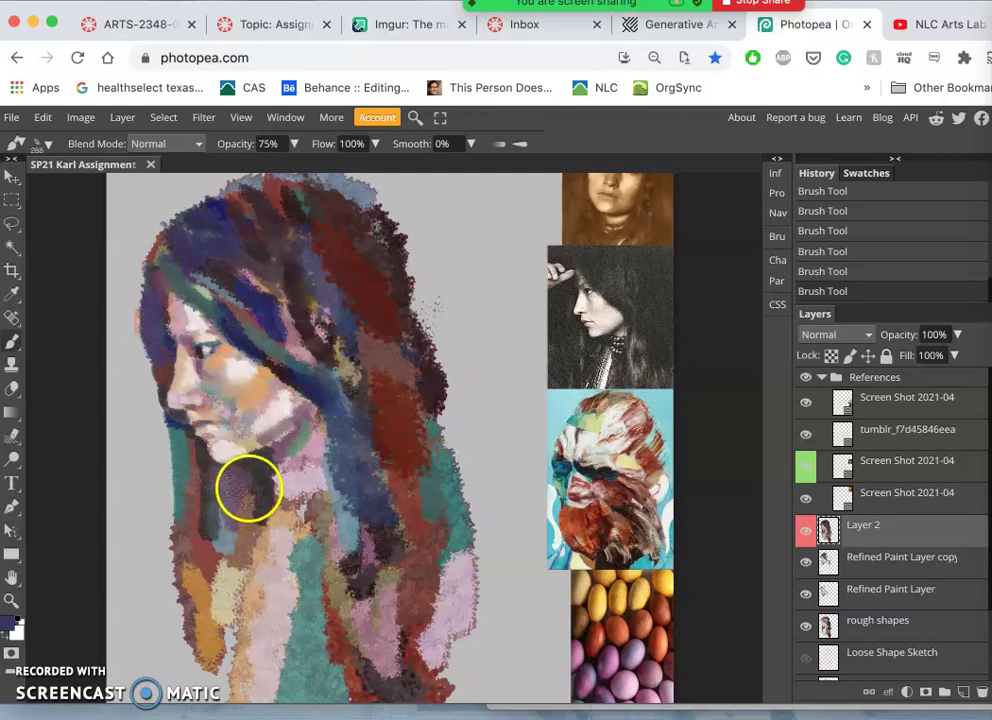
pyautogui.moveTo(238, 556); pyautogui.dragTo(225, 610)
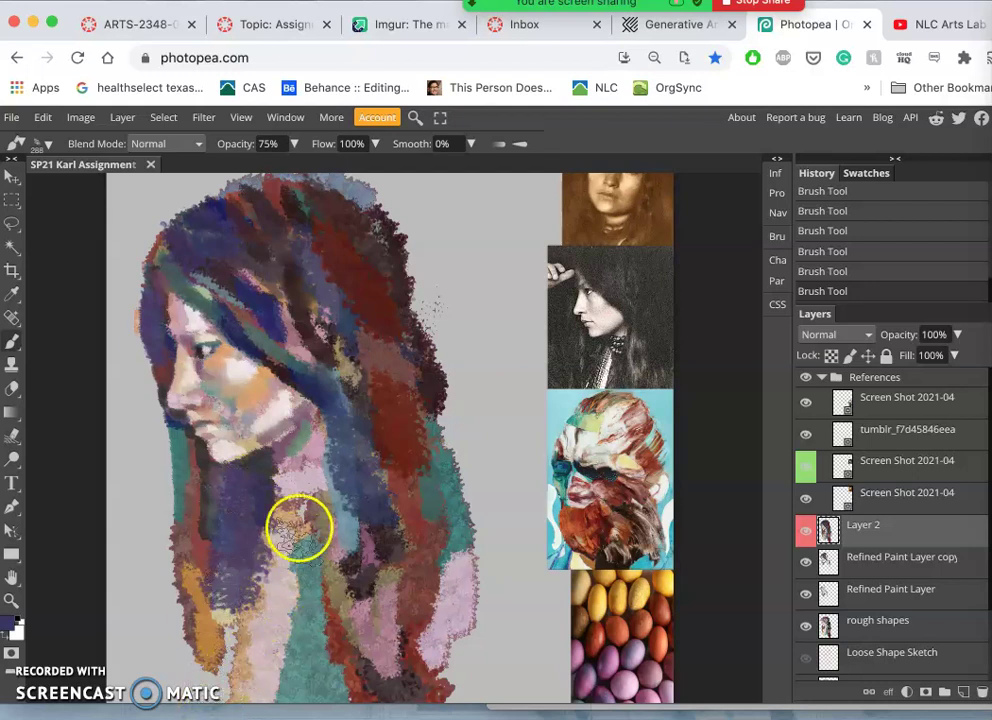
# Set the eraser size to 239 px and lightly erase the new strokes beneath the chin and through the back hair
pyautogui.click(13, 396)
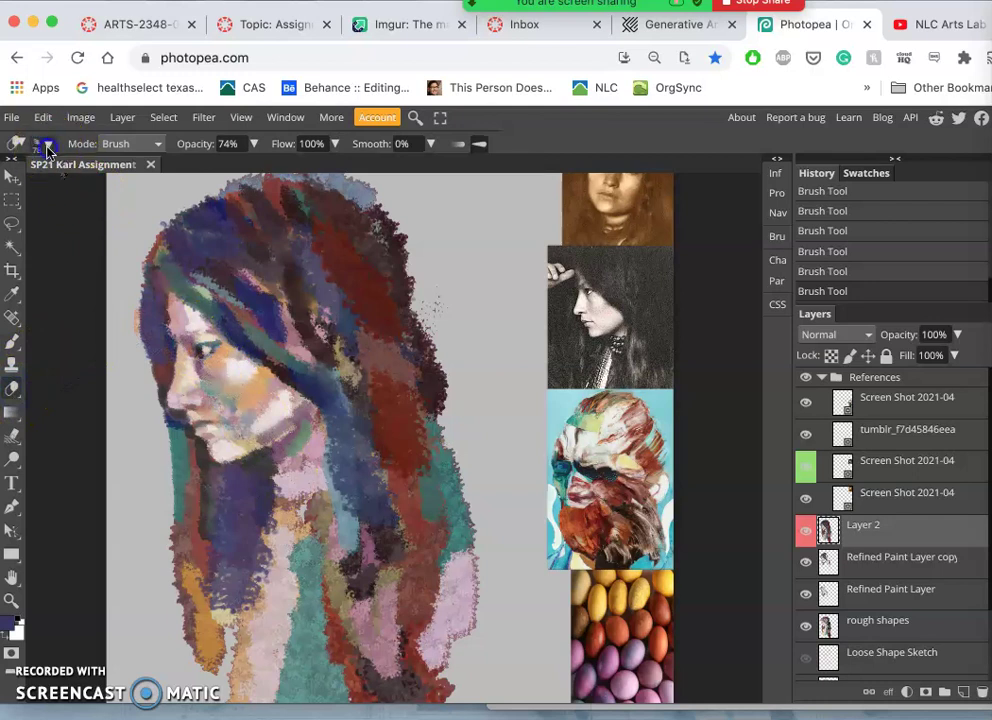
pyautogui.click(42, 144)
pyautogui.click(137, 187)
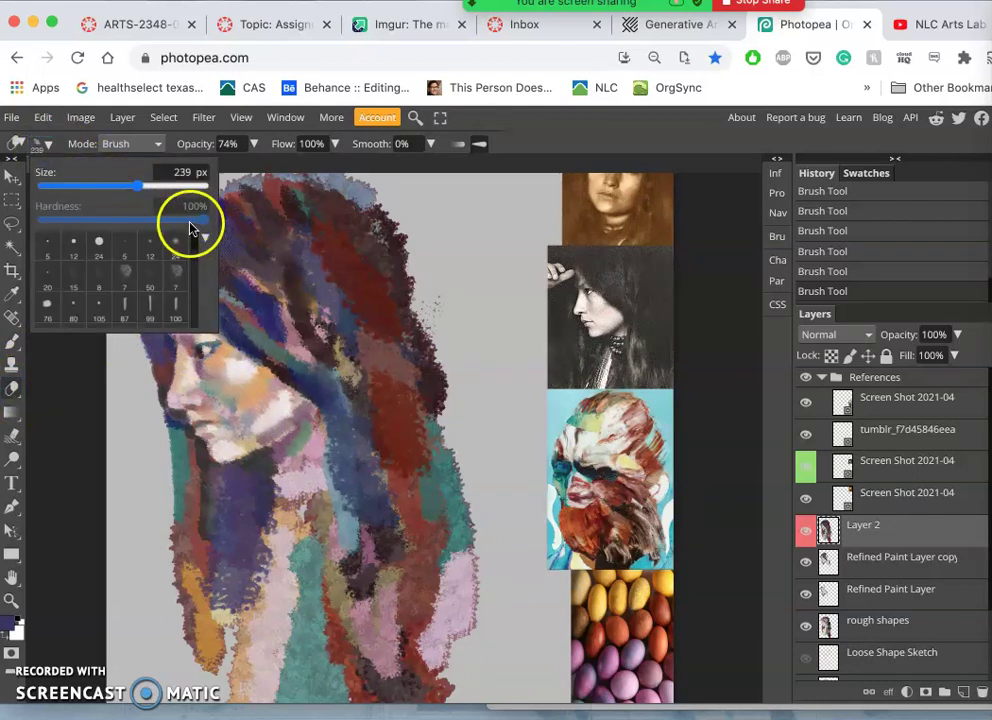
pyautogui.moveTo(270, 455)
pyautogui.mouseDown()
pyautogui.moveTo(294, 480)
pyautogui.moveTo(288, 494)
pyautogui.mouseUp()
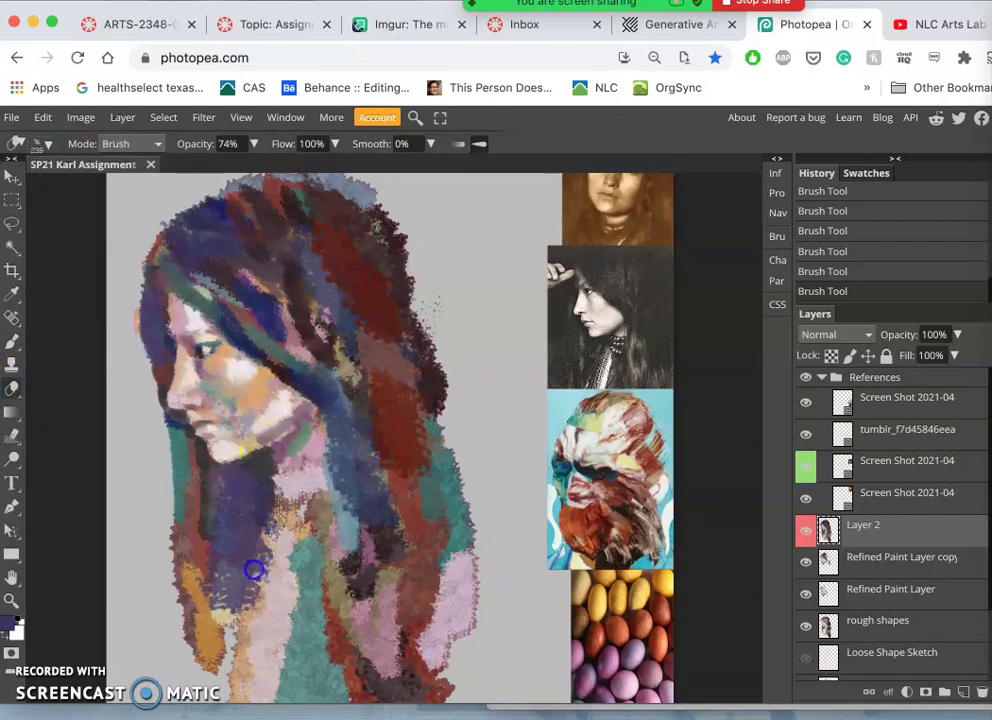
pyautogui.moveTo(240, 615)
pyautogui.mouseDown()
pyautogui.moveTo(237, 631)
pyautogui.moveTo(247, 610)
pyautogui.moveTo(330, 629)
pyautogui.moveTo(343, 458)
pyautogui.moveTo(330, 235)
pyautogui.moveTo(342, 255)
pyautogui.moveTo(359, 255)
pyautogui.moveTo(437, 354)
pyautogui.mouseUp()
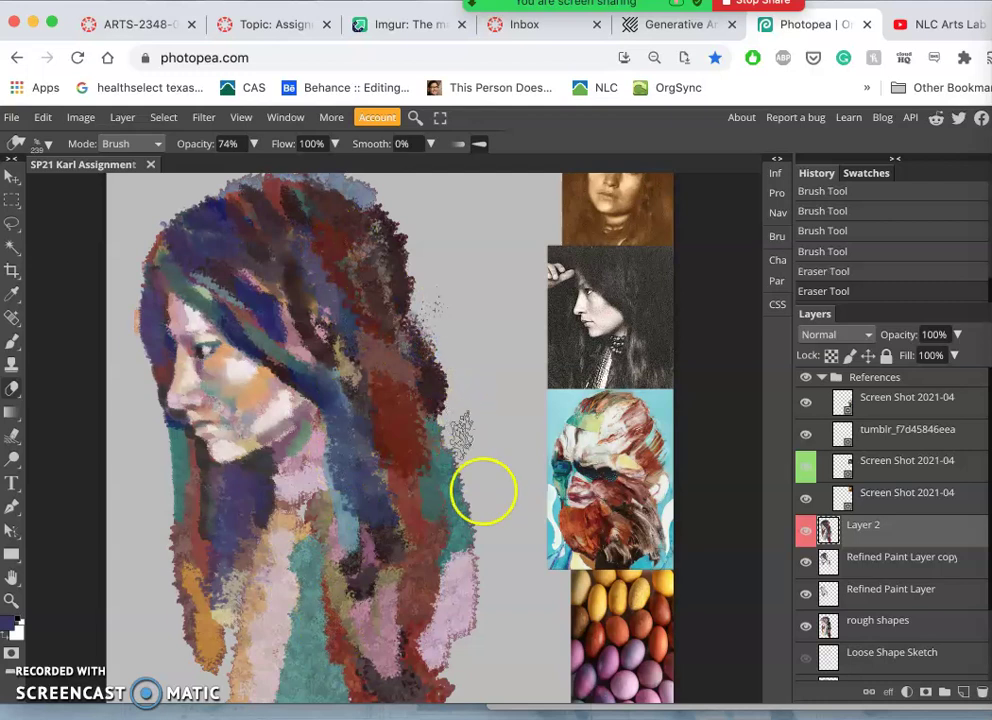
pyautogui.moveTo(488, 515)
pyautogui.mouseDown()
pyautogui.moveTo(469, 587)
pyautogui.moveTo(409, 463)
pyautogui.mouseUp()
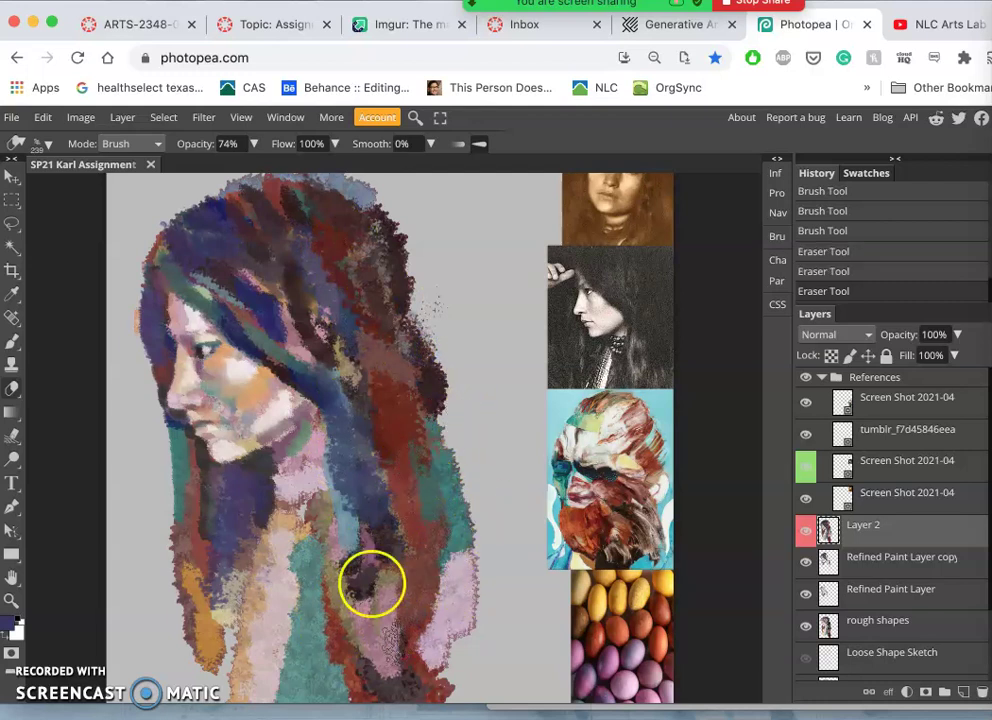
pyautogui.moveTo(369, 575)
pyautogui.mouseDown()
pyautogui.moveTo(250, 447)
pyautogui.moveTo(190, 403)
pyautogui.moveTo(248, 487)
pyautogui.moveTo(282, 425)
pyautogui.moveTo(330, 414)
pyautogui.moveTo(8, 290)
pyautogui.mouseUp()
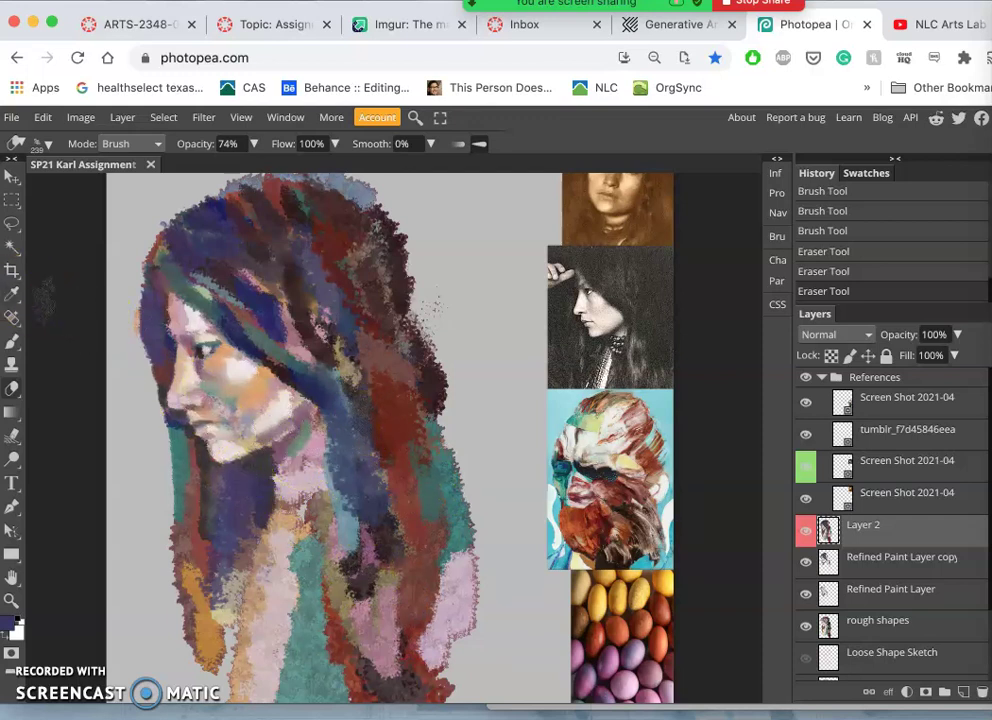
# Paint dark red strokes over the blue-violet hair beneath the chin, down to its lower end
pyautogui.click(11, 338)
pyautogui.moveTo(288, 454)
pyautogui.mouseDown()
pyautogui.moveTo(336, 458)
pyautogui.moveTo(392, 437)
pyautogui.moveTo(230, 505)
pyautogui.moveTo(242, 500)
pyautogui.mouseUp()
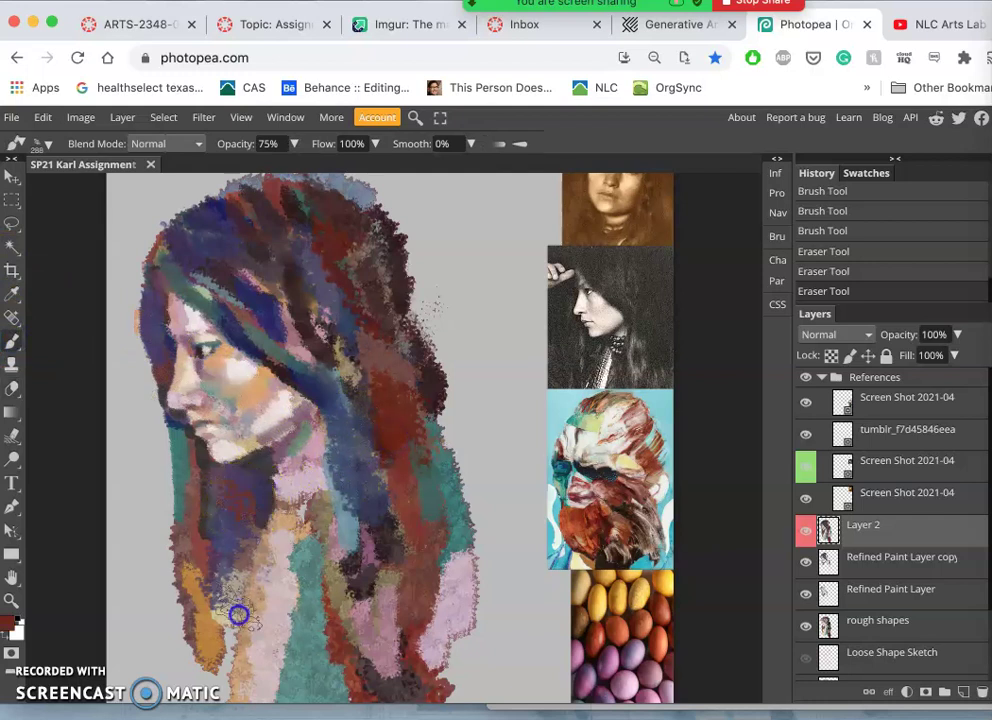
pyautogui.moveTo(238, 617); pyautogui.dragTo(236, 628)
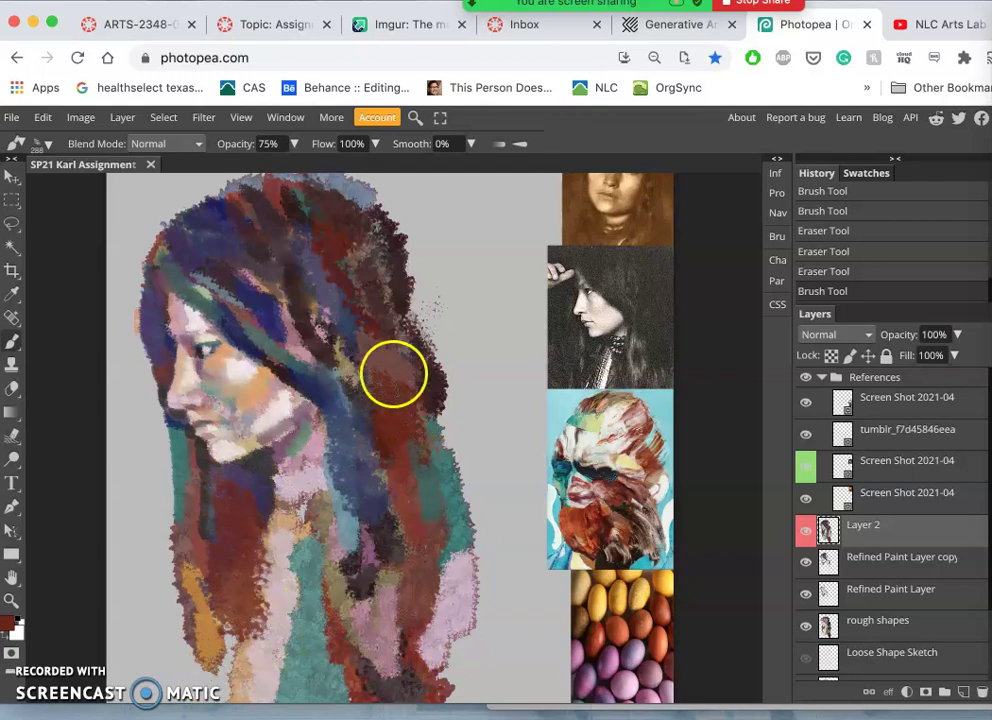
# Paint dark maroon strokes from the crown down the back hair and along the front hair beneath the chin
pyautogui.moveTo(430, 384)
pyautogui.mouseDown()
pyautogui.moveTo(328, 321)
pyautogui.moveTo(289, 277)
pyautogui.mouseUp()
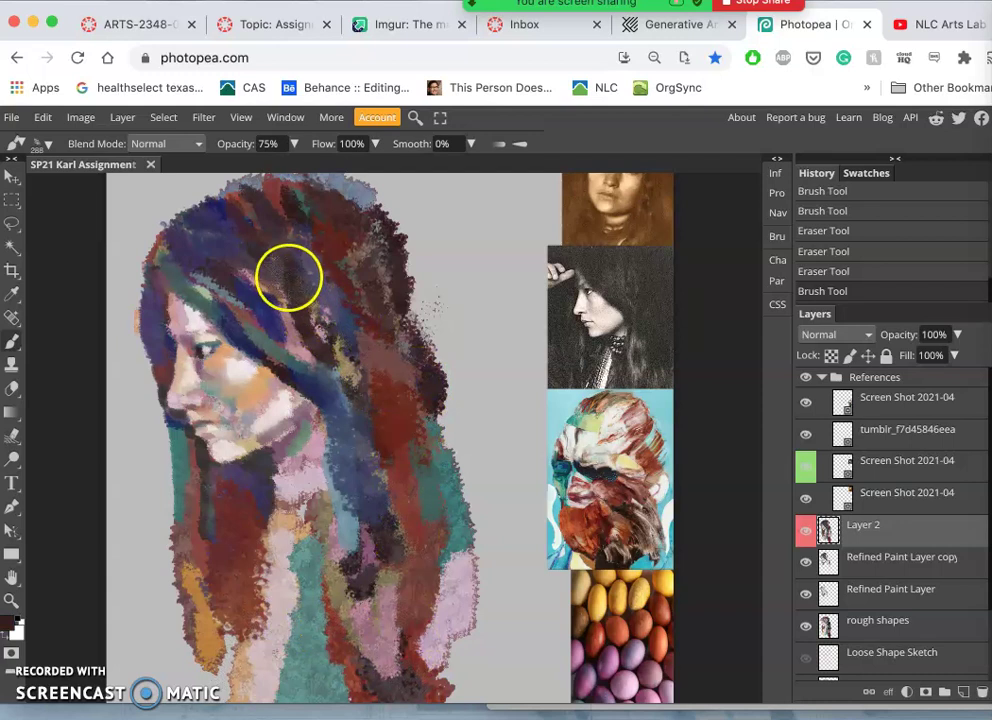
pyautogui.keyDown('shift'); pyautogui.click(391, 378); pyautogui.keyUp('shift')
pyautogui.moveTo(358, 466)
pyautogui.mouseDown()
pyautogui.moveTo(365, 562)
pyautogui.moveTo(323, 518)
pyautogui.moveTo(294, 580)
pyautogui.moveTo(261, 598)
pyautogui.moveTo(248, 571)
pyautogui.mouseUp()
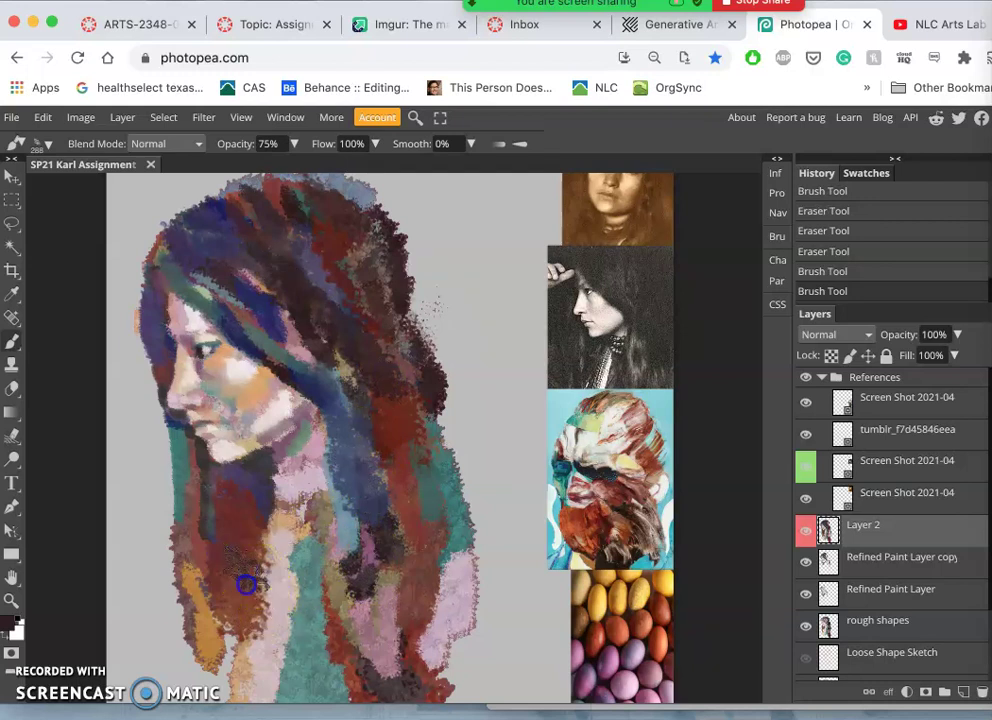
pyautogui.moveTo(236, 624); pyautogui.dragTo(237, 694)
pyautogui.moveTo(267, 505)
pyautogui.mouseDown()
pyautogui.moveTo(312, 450)
pyautogui.moveTo(230, 469)
pyautogui.moveTo(194, 450)
pyautogui.moveTo(178, 470)
pyautogui.moveTo(188, 500)
pyautogui.mouseUp()
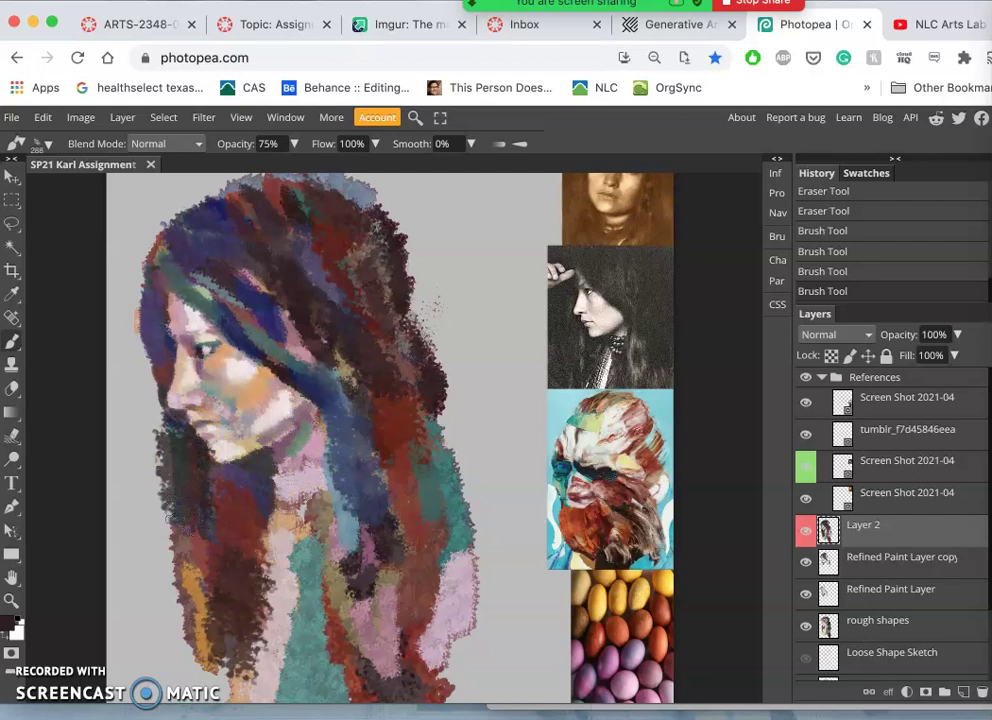
# Erase the dark paint spilling past the front hair edge and over the chin, undoing and redoing the last erasure to compare
pyautogui.click(12, 388)
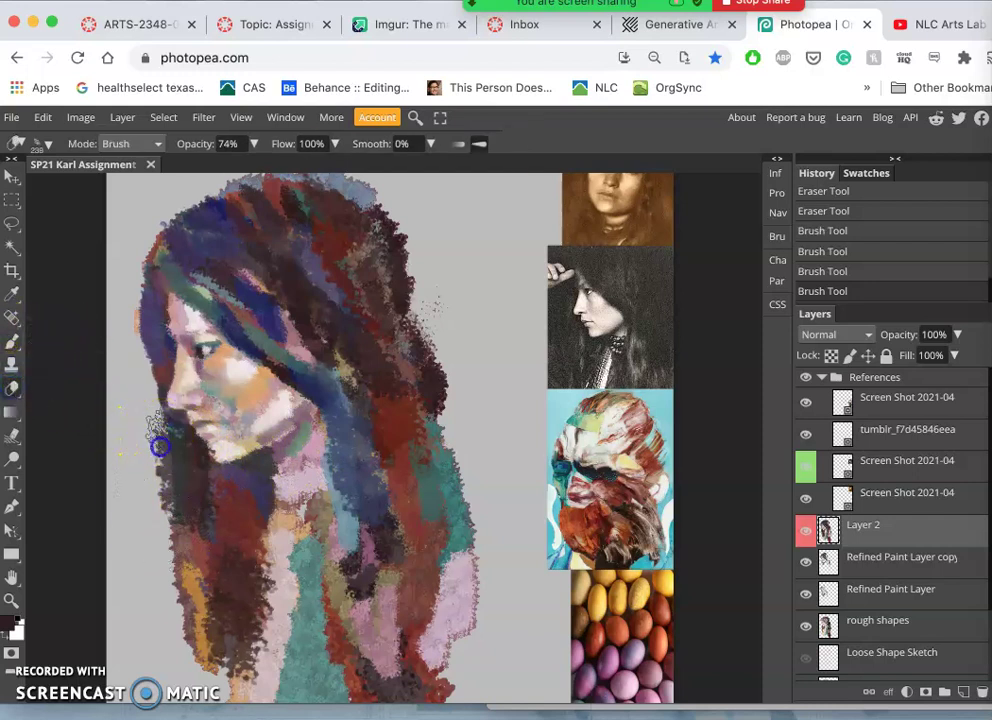
pyautogui.moveTo(160, 455)
pyautogui.mouseDown()
pyautogui.moveTo(156, 503)
pyautogui.moveTo(159, 441)
pyautogui.mouseUp()
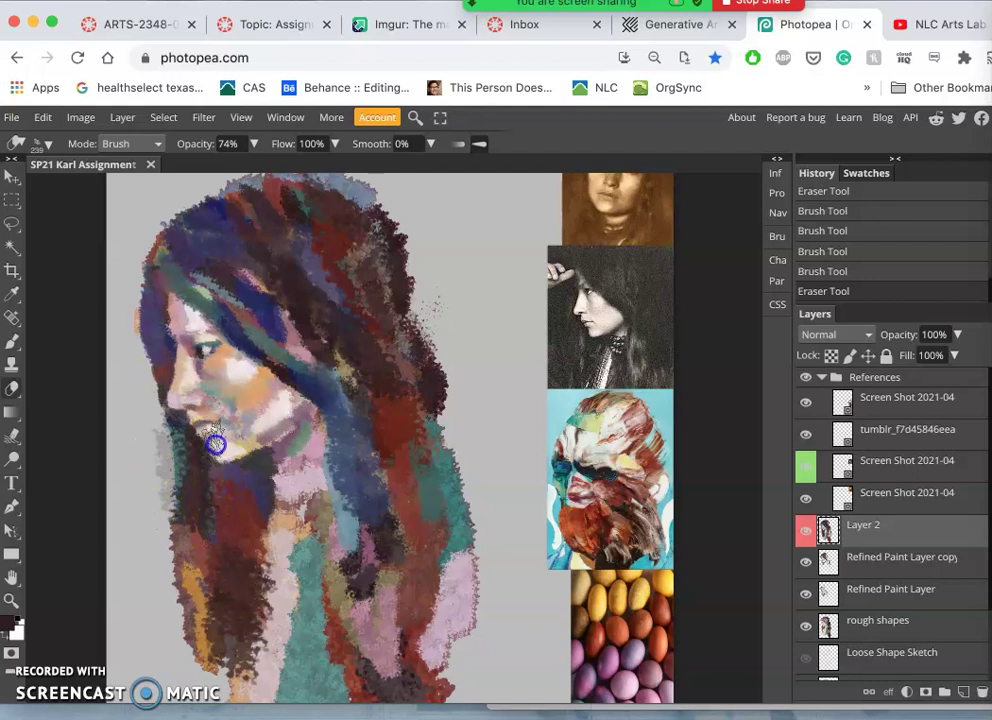
pyautogui.moveTo(215, 440)
pyautogui.mouseDown()
pyautogui.moveTo(244, 480)
pyautogui.moveTo(218, 440)
pyautogui.mouseUp()
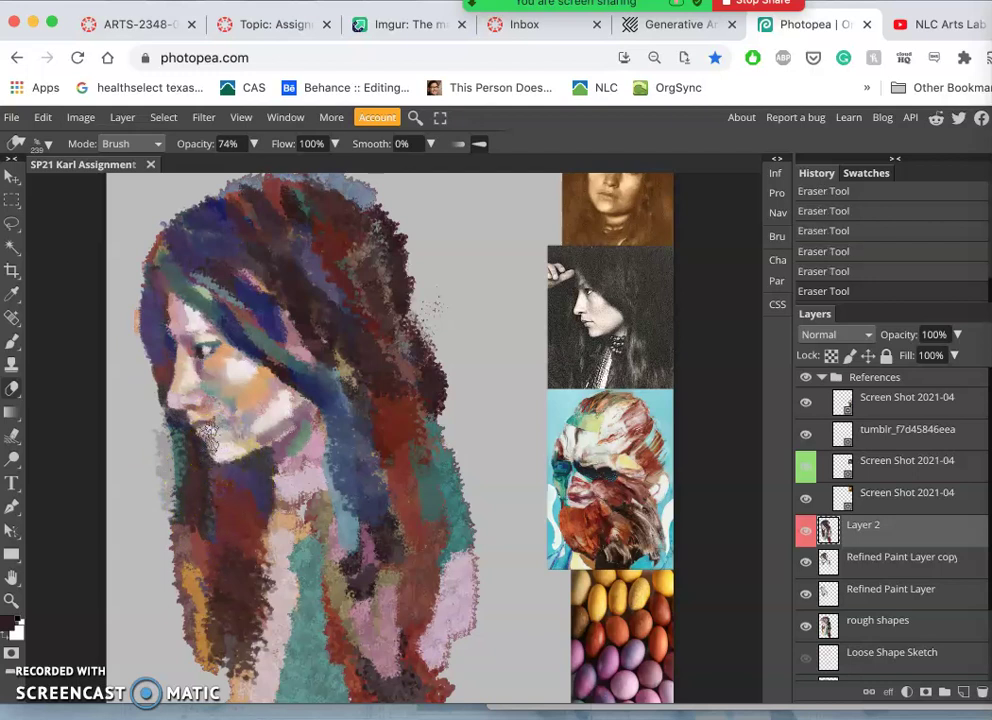
pyautogui.press('super+z')
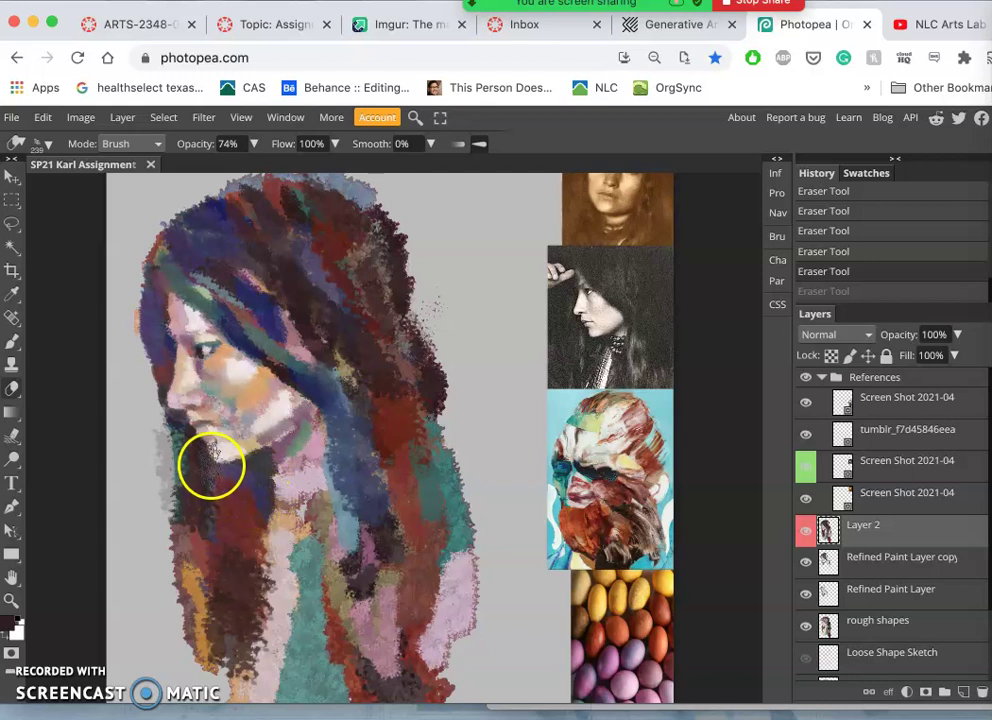
pyautogui.press('super+shift+z')
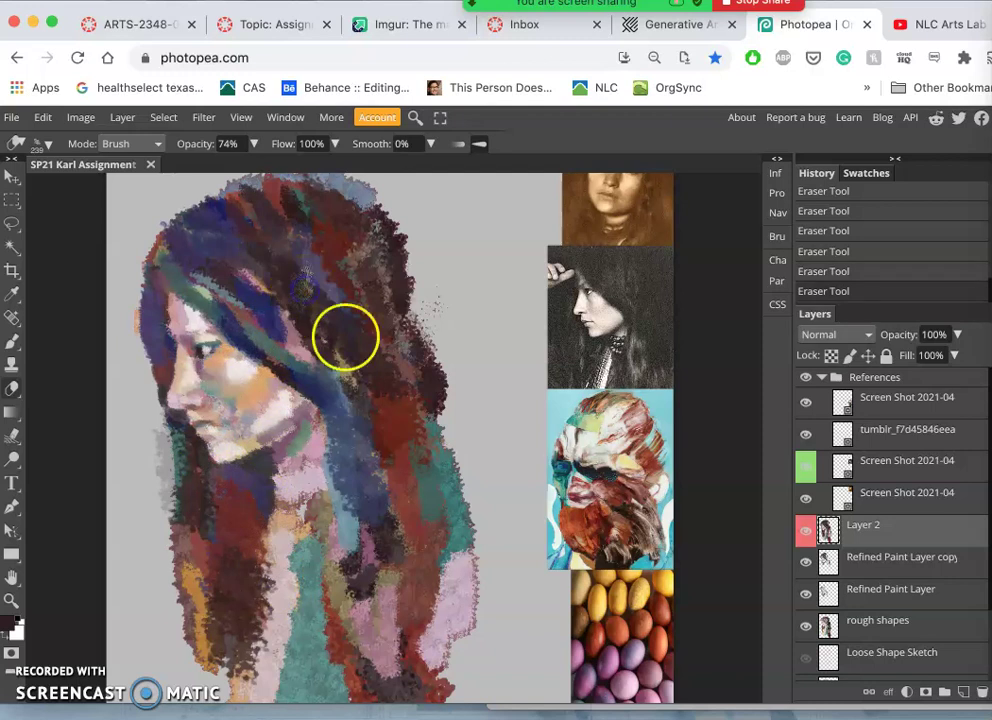
# Lightly erase patches from the crown down the back hair to bring out the teal and pink paint underneath
pyautogui.moveTo(356, 348)
pyautogui.mouseDown()
pyautogui.moveTo(365, 334)
pyautogui.moveTo(351, 295)
pyautogui.mouseUp()
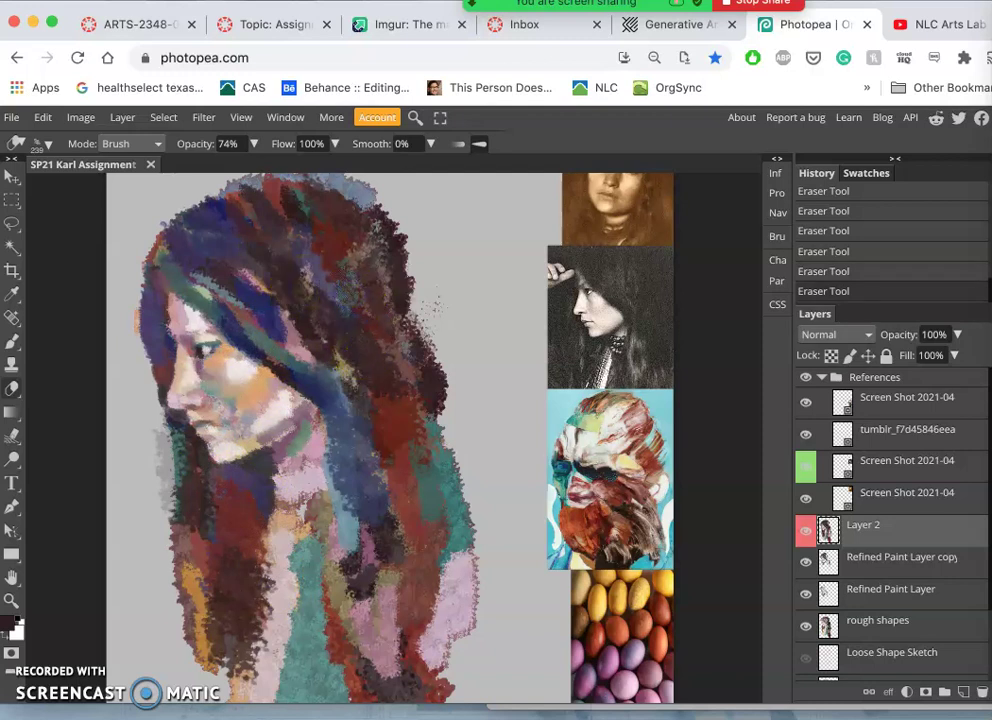
pyautogui.moveTo(292, 220); pyautogui.dragTo(291, 215)
pyautogui.moveTo(373, 301)
pyautogui.mouseDown()
pyautogui.moveTo(412, 412)
pyautogui.moveTo(390, 398)
pyautogui.mouseUp()
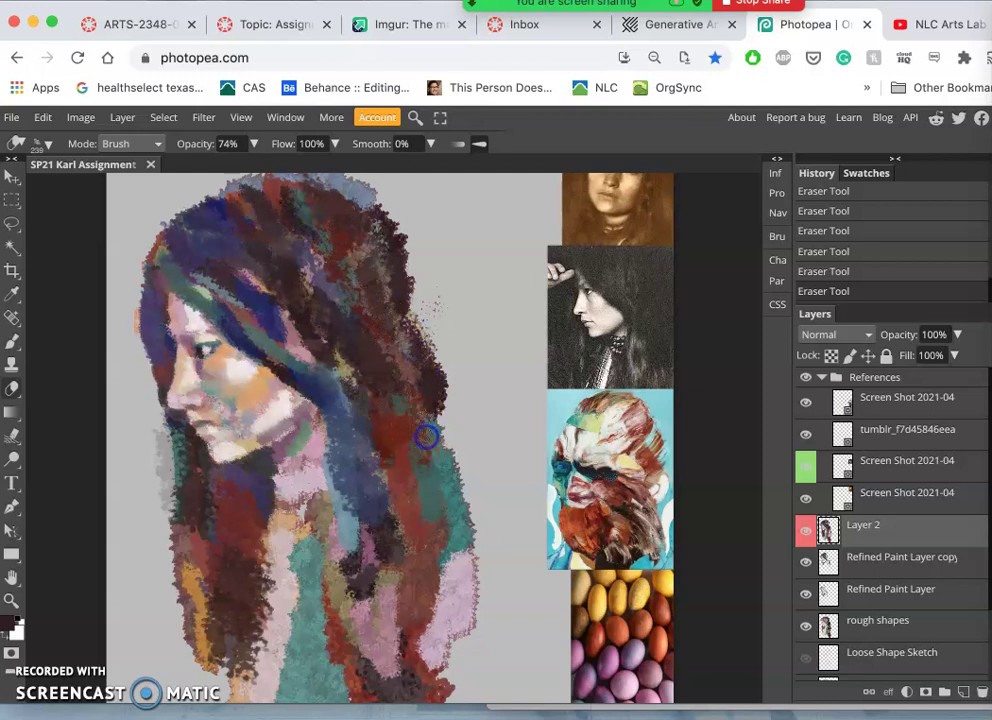
pyautogui.moveTo(435, 500)
pyautogui.mouseDown()
pyautogui.moveTo(414, 562)
pyautogui.moveTo(403, 550)
pyautogui.mouseUp()
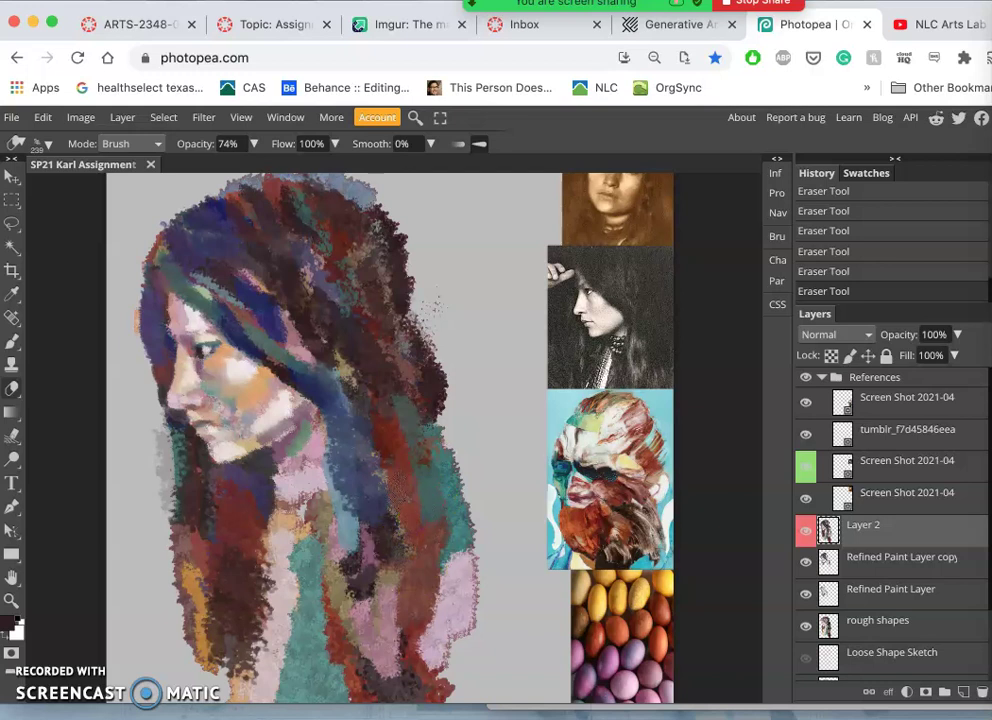
# Erase lightly over the navy strand beside the jaw, the front hair edge and the lower back hair, and return to the Brush tool
pyautogui.moveTo(410, 522)
pyautogui.mouseDown()
pyautogui.moveTo(332, 363)
pyautogui.moveTo(338, 371)
pyautogui.moveTo(268, 317)
pyautogui.moveTo(261, 325)
pyautogui.mouseUp()
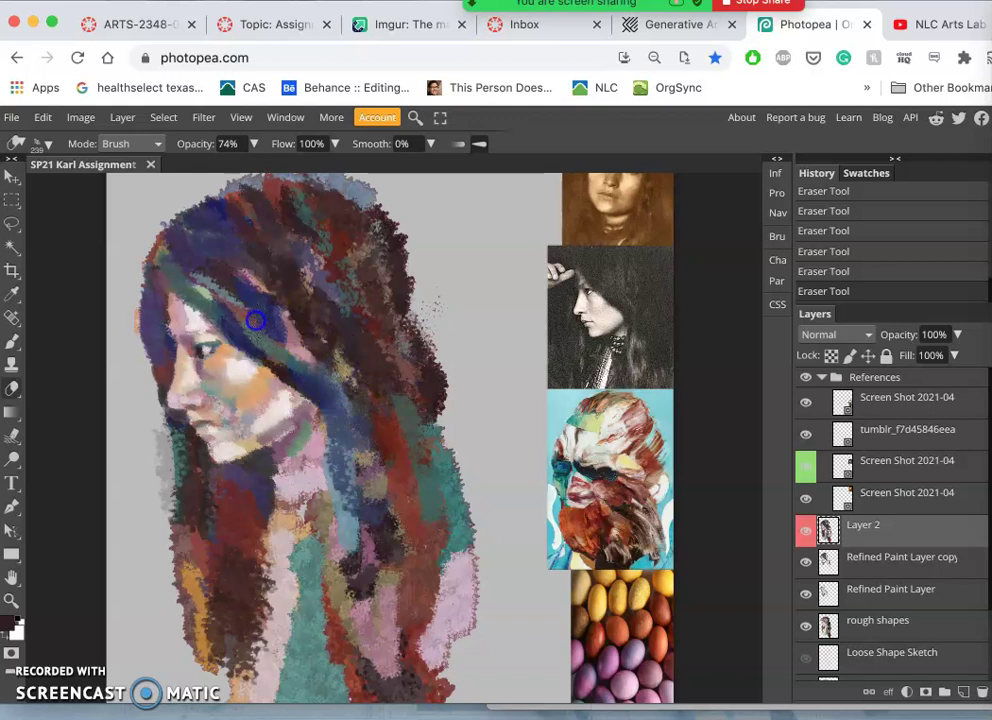
pyautogui.moveTo(392, 412)
pyautogui.mouseDown()
pyautogui.moveTo(359, 387)
pyautogui.moveTo(217, 348)
pyautogui.moveTo(221, 475)
pyautogui.moveTo(122, 522)
pyautogui.moveTo(93, 467)
pyautogui.moveTo(145, 325)
pyautogui.mouseUp()
pyautogui.moveTo(155, 440); pyautogui.dragTo(173, 576)
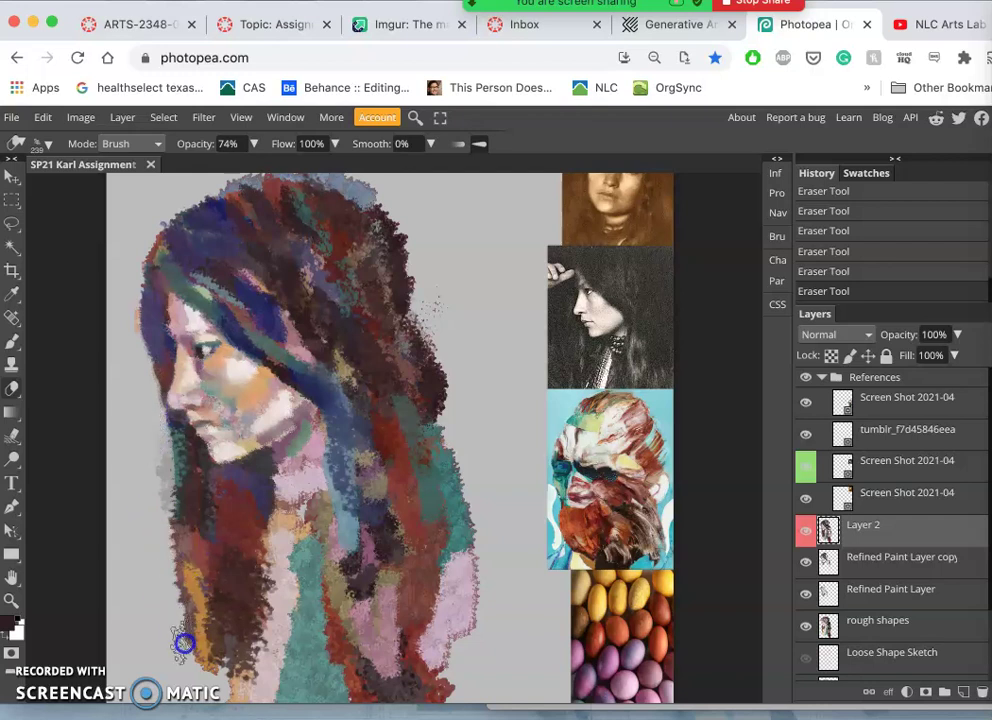
pyautogui.moveTo(300, 628); pyautogui.dragTo(467, 604)
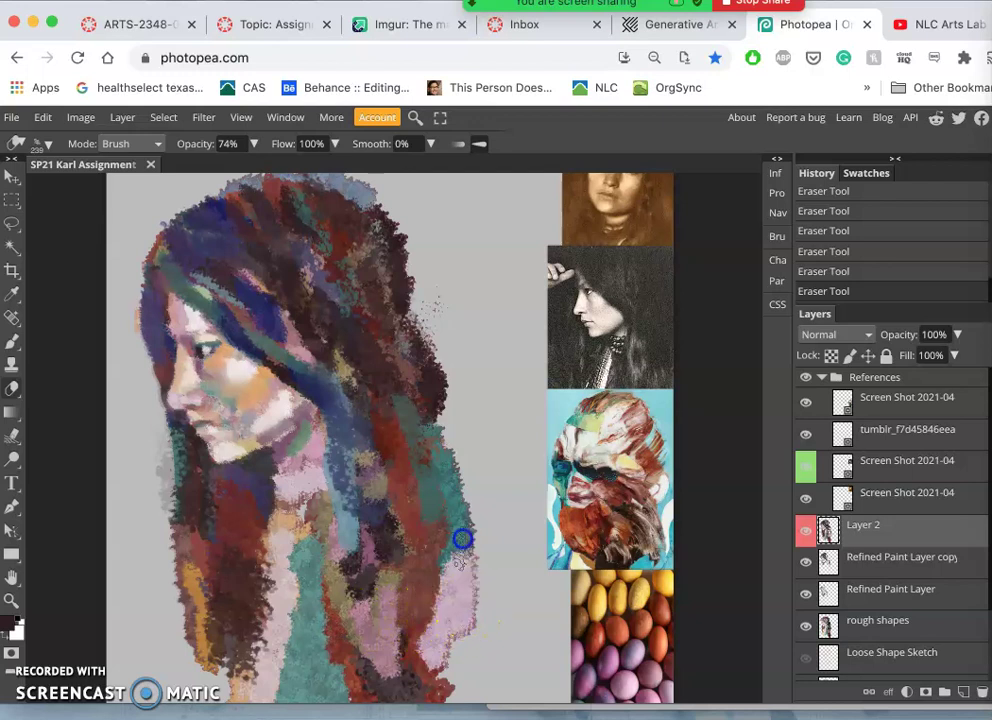
pyautogui.moveTo(382, 551); pyautogui.dragTo(402, 555)
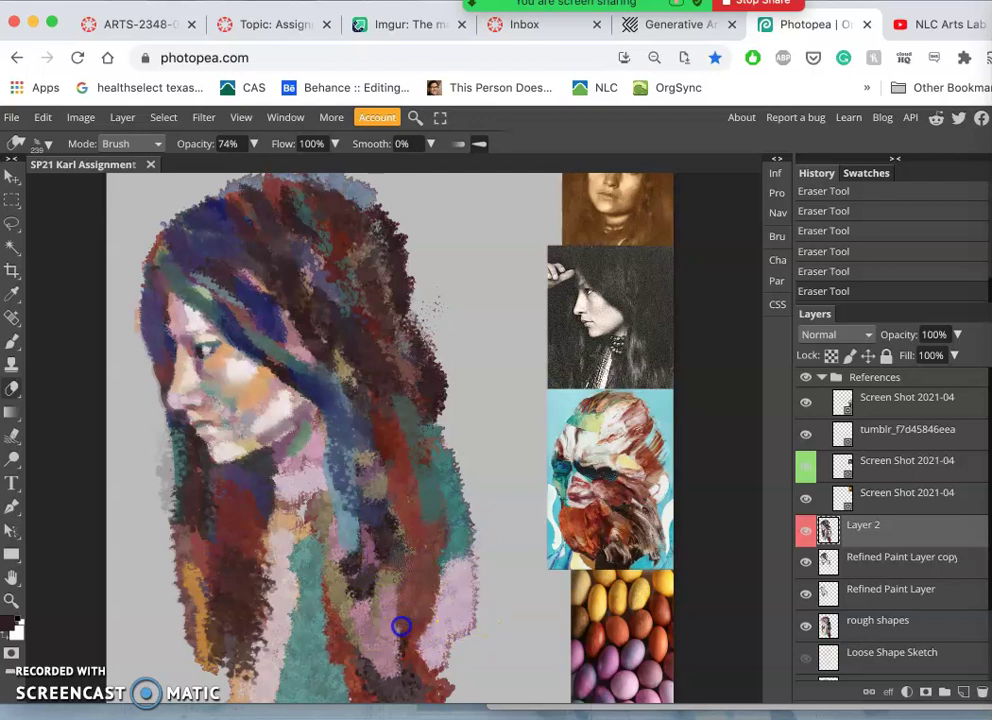
pyautogui.click(13, 343)
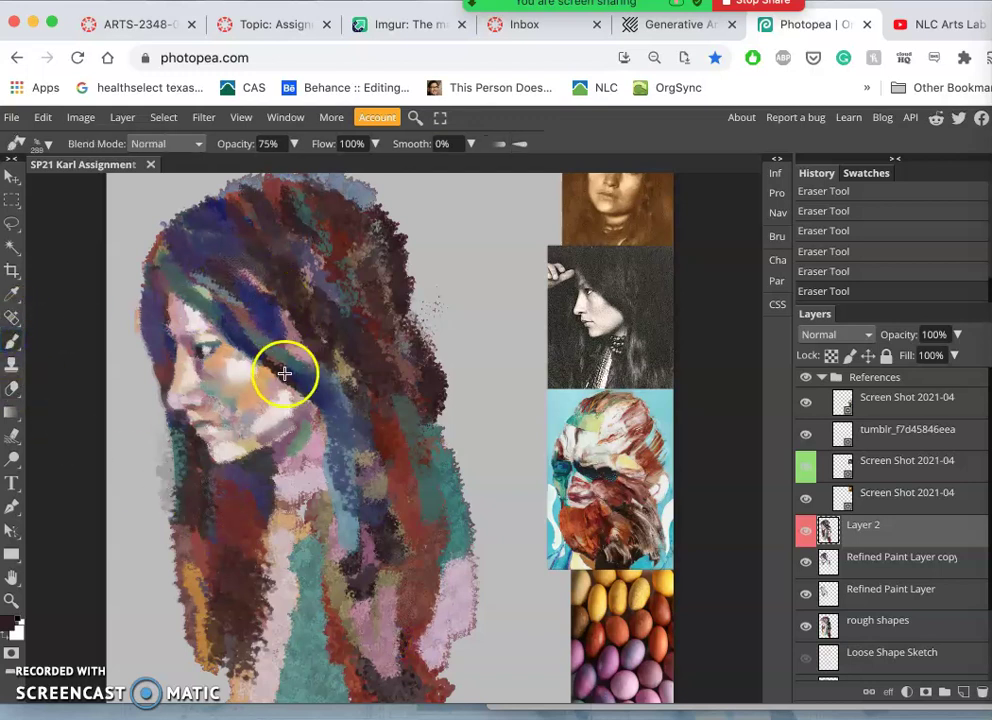